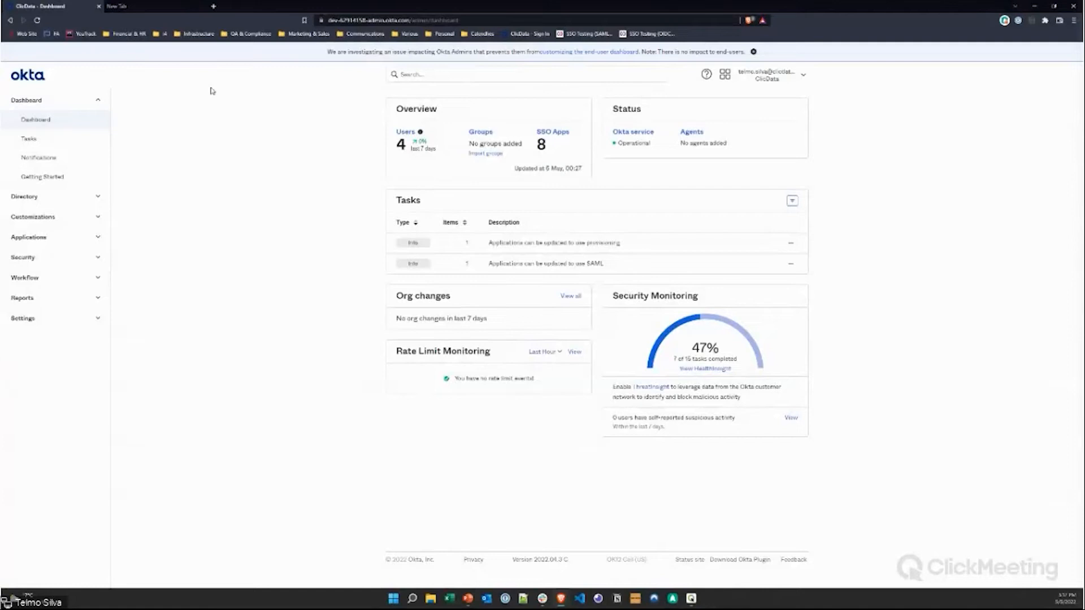
Step: Collapse Dashboard, expand Directory and open the People list of the org's four users
{"action": "left_click", "coordinate": [98, 101]}
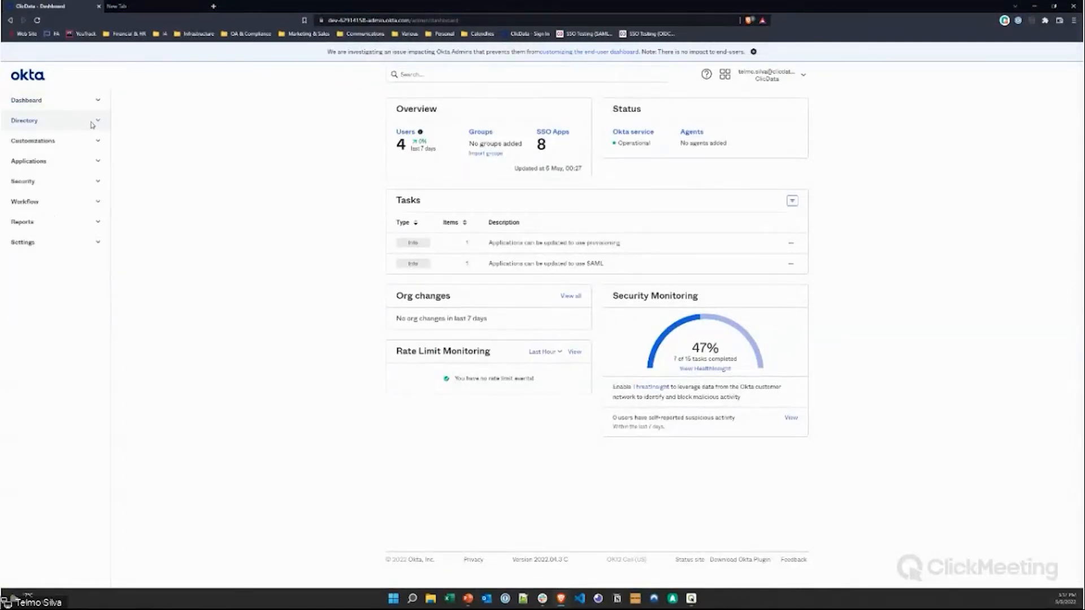
{"action": "left_click", "coordinate": [93, 121]}
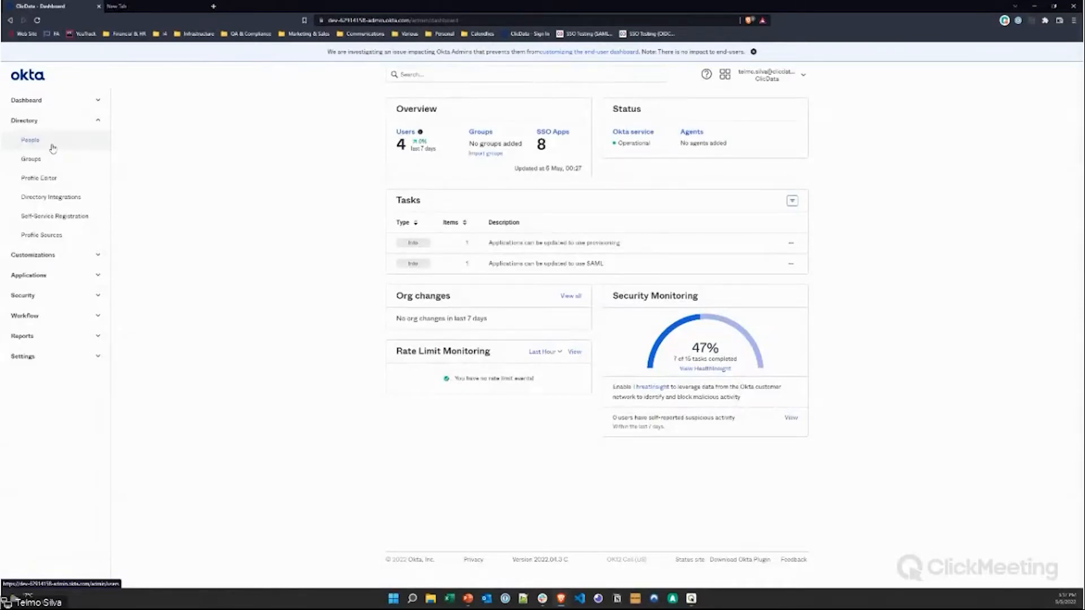
{"action": "left_click", "coordinate": [53, 148]}
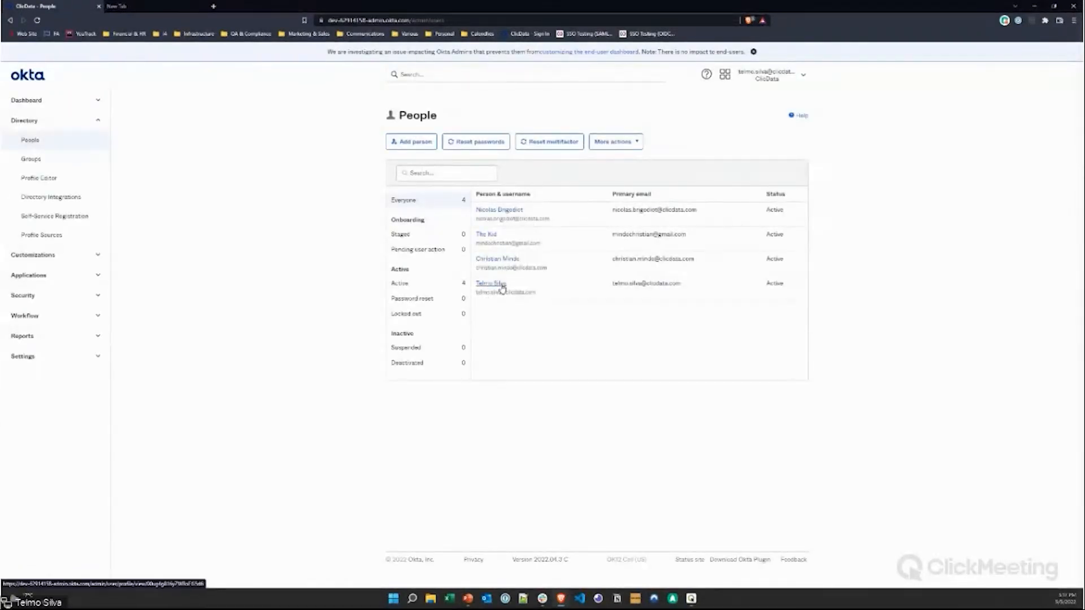
{"action": "left_click", "coordinate": [423, 145]}
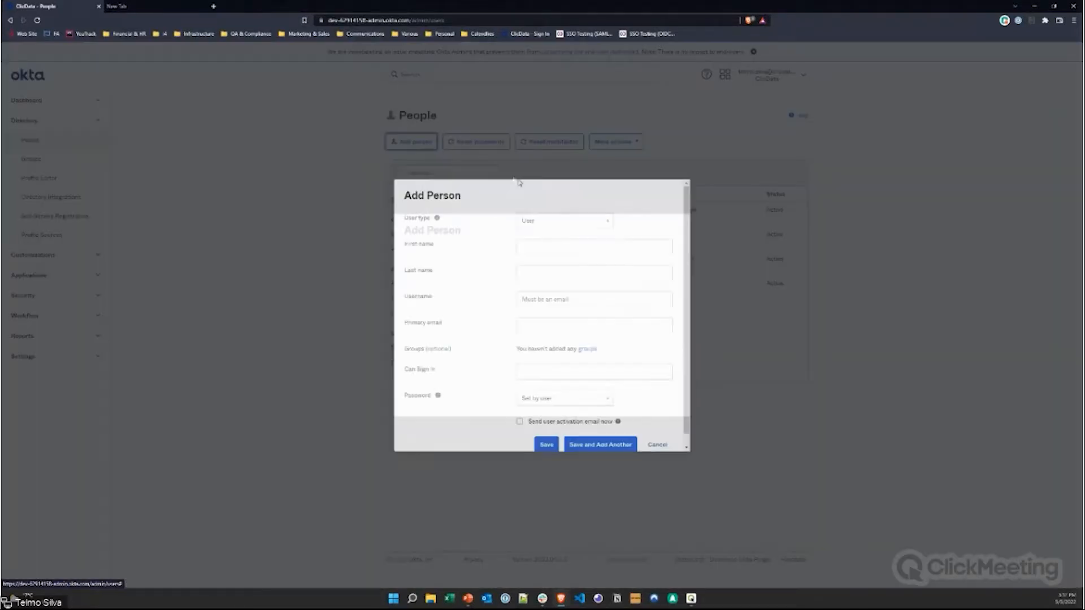
{"action": "left_click", "coordinate": [547, 273]}
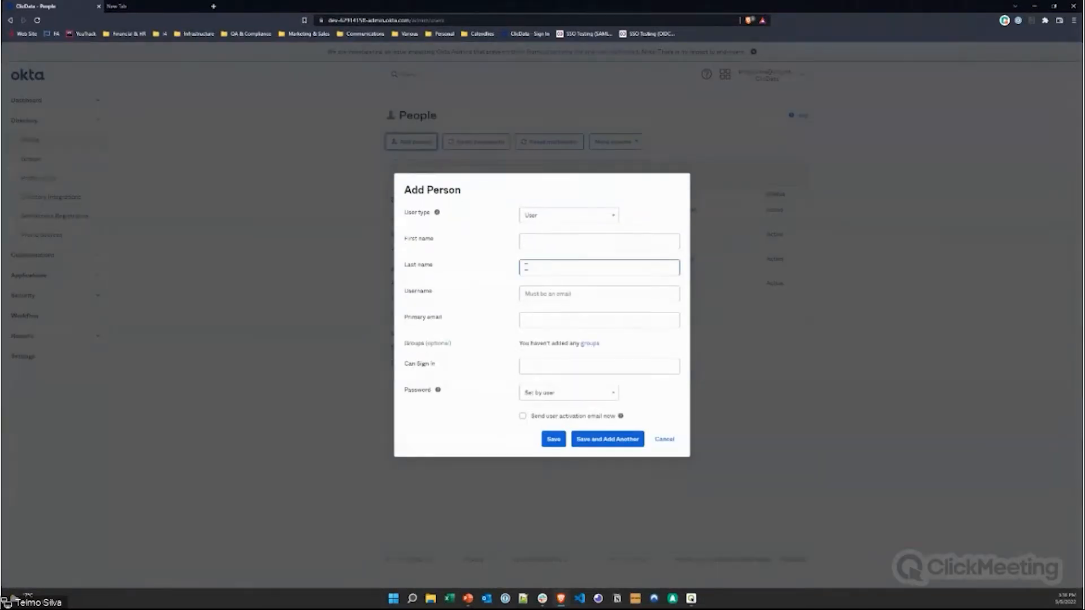
{"action": "left_click", "coordinate": [574, 293]}
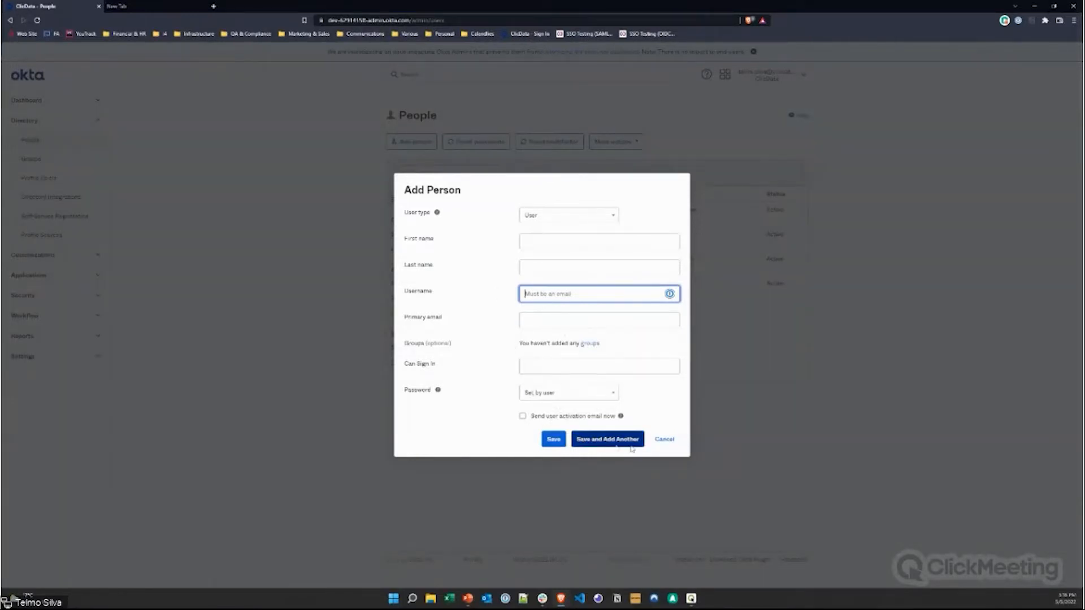
{"action": "left_click", "coordinate": [665, 441]}
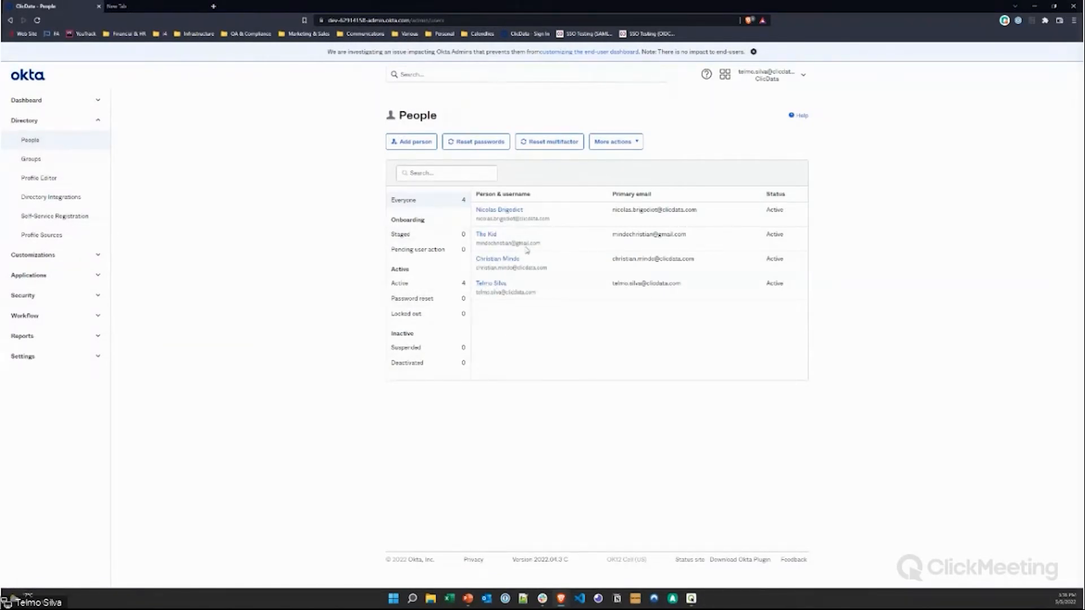
{"action": "left_click", "coordinate": [412, 142]}
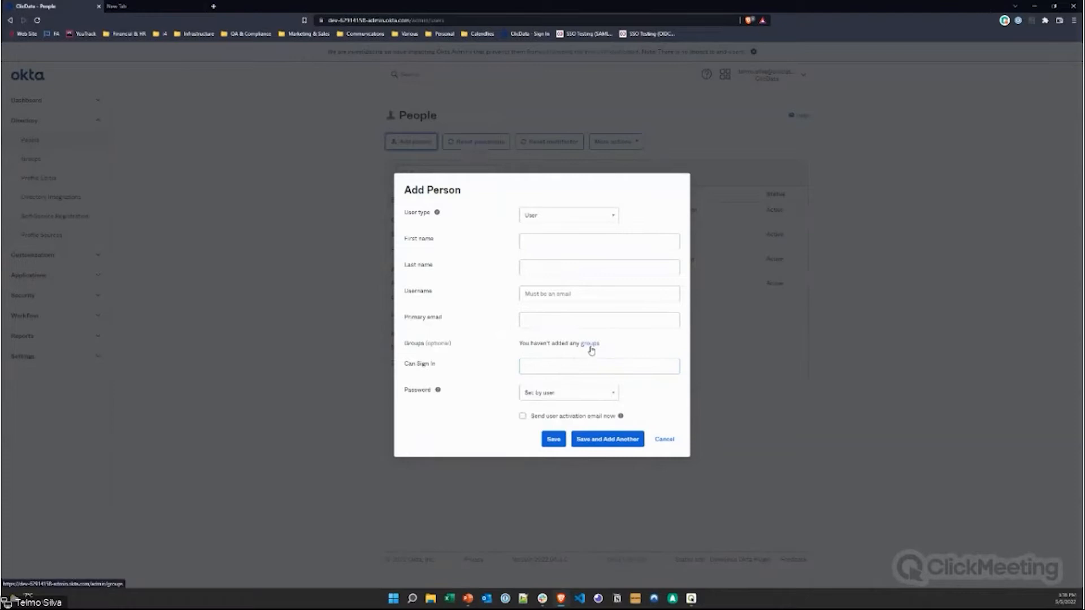
{"action": "double_click", "coordinate": [409, 364]}
{"action": "left_click_drag", "start_coordinate": [411, 367], "coordinate": [441, 366]}
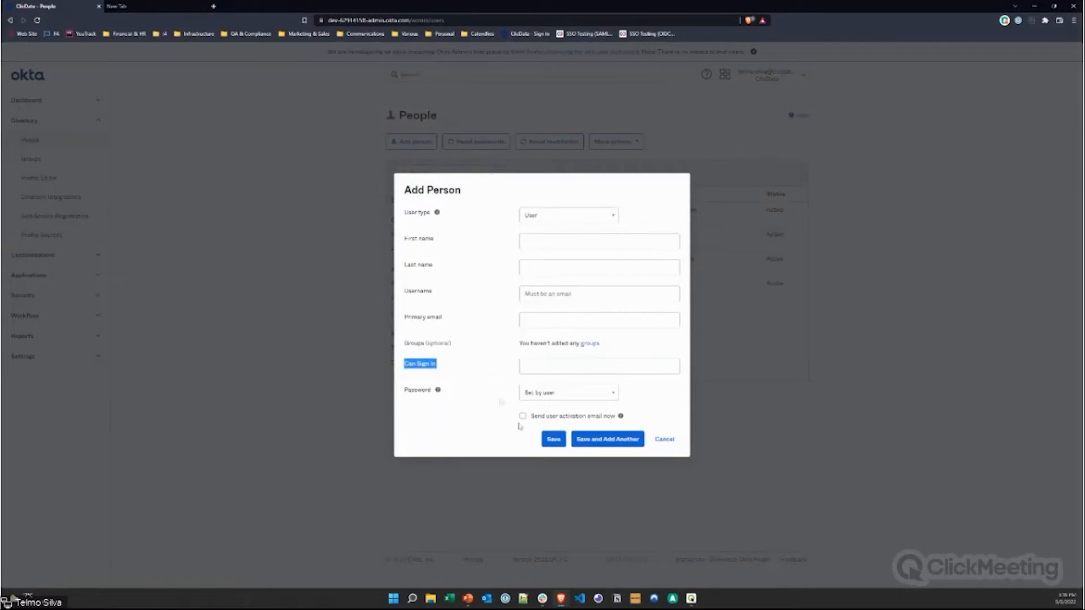
{"action": "left_click", "coordinate": [665, 440]}
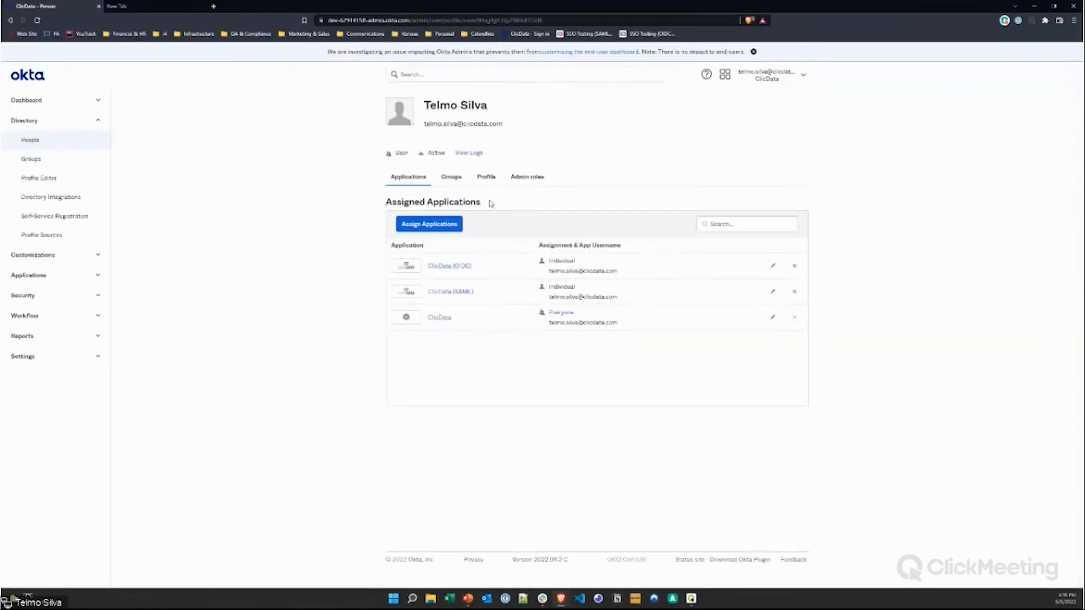
Step: Open the last user's profile and highlight the Can Sign In and Team attributes
{"action": "left_click", "coordinate": [485, 177]}
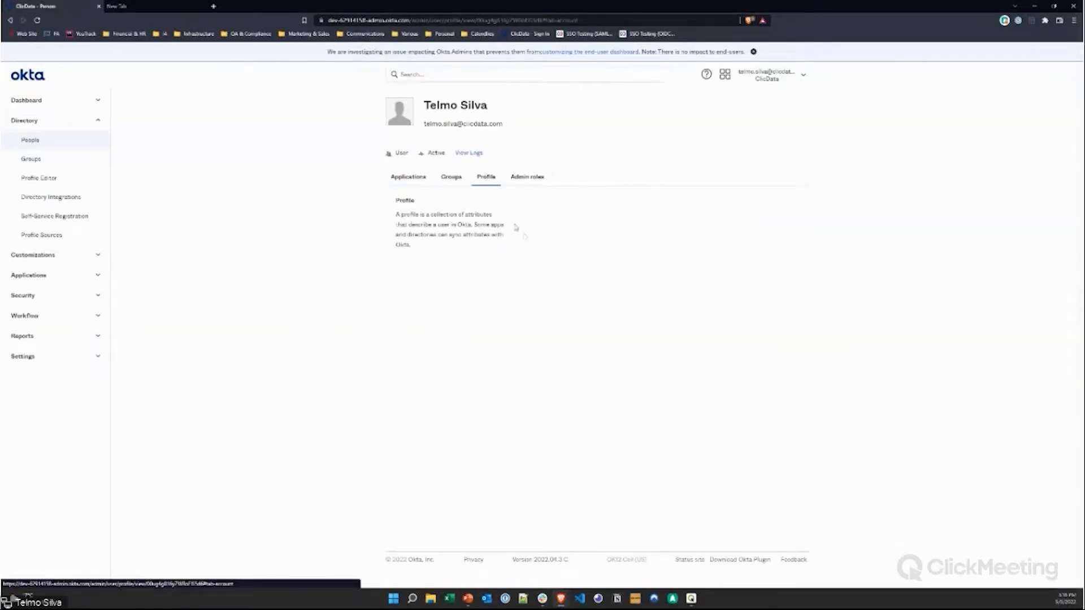
{"action": "scroll", "coordinate": [548, 302], "scroll_direction": "down", "scroll_amount": 1}
{"action": "scroll", "coordinate": [550, 303], "scroll_direction": "down", "scroll_amount": 8}
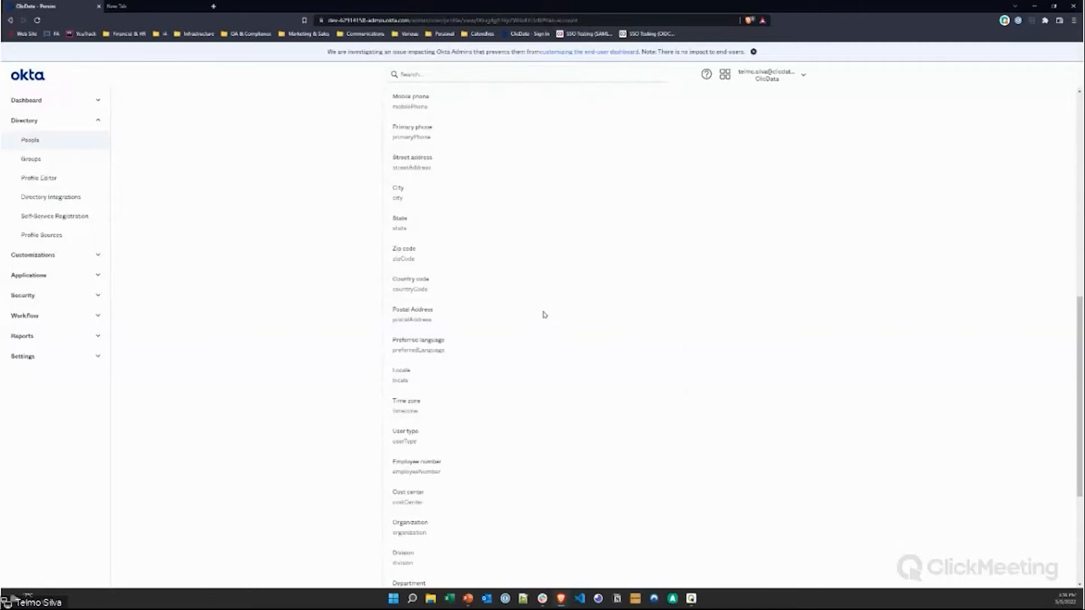
{"action": "scroll", "coordinate": [526, 347], "scroll_direction": "down", "scroll_amount": 3}
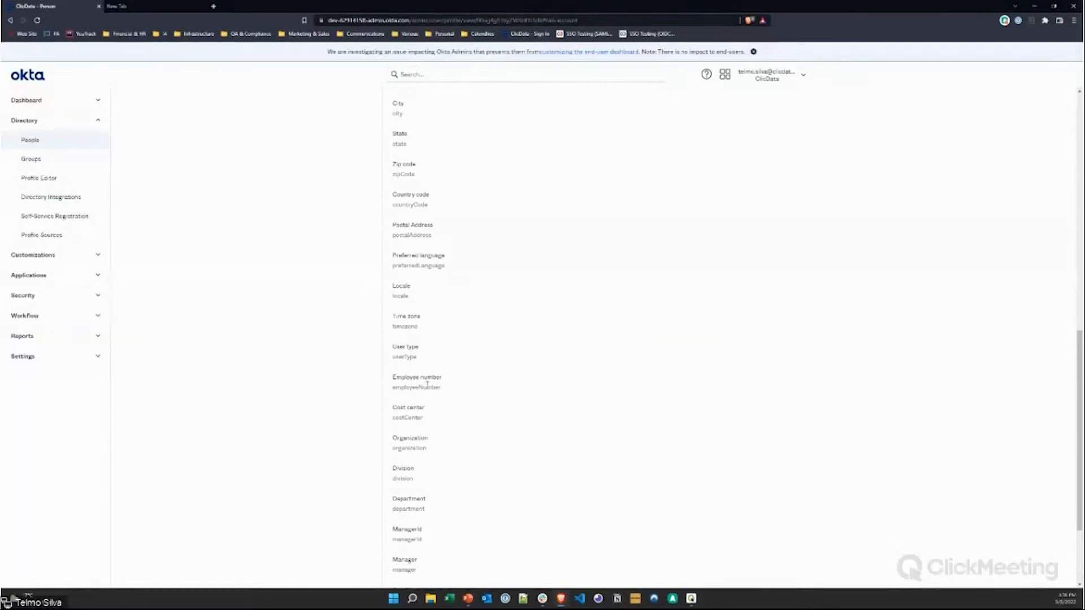
{"action": "scroll", "coordinate": [424, 385], "scroll_direction": "down", "scroll_amount": 5}
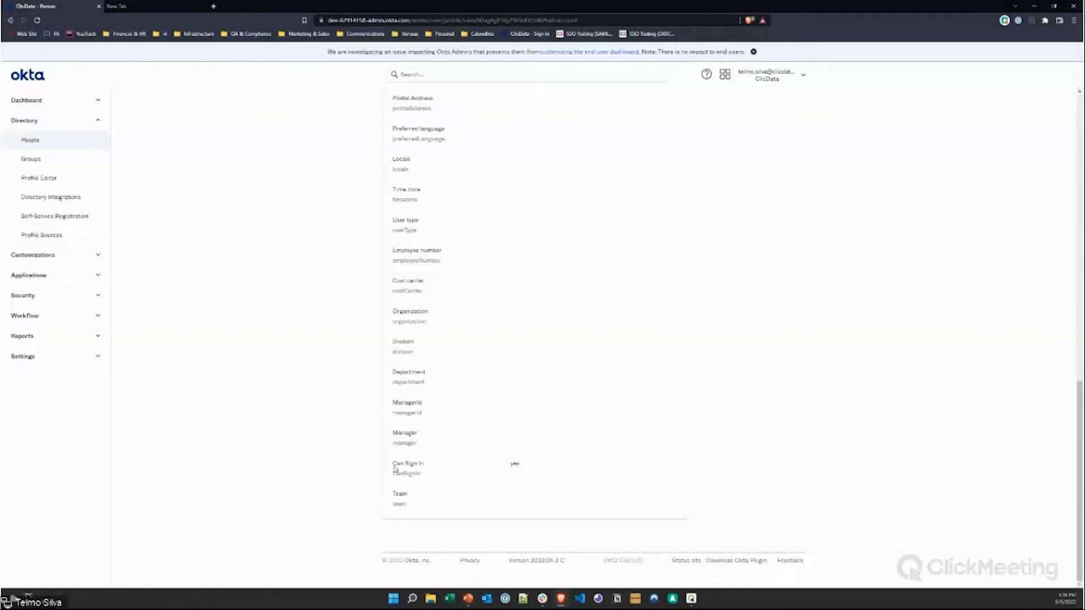
{"action": "left_click_drag", "start_coordinate": [393, 463], "coordinate": [426, 468]}
{"action": "double_click", "coordinate": [400, 495]}
{"action": "double_click", "coordinate": [400, 497]}
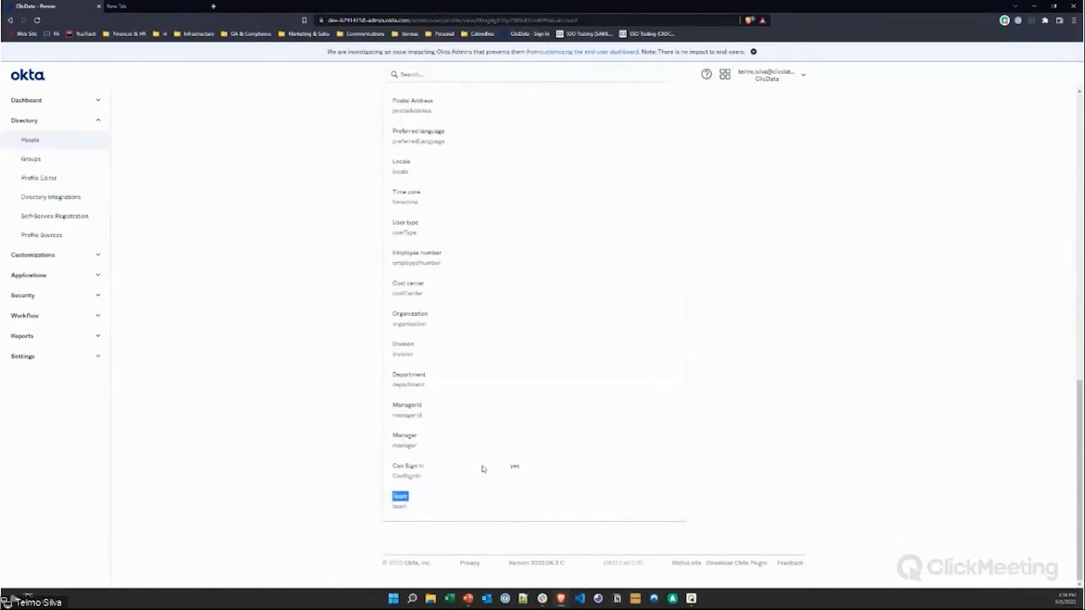
Step: Return to the user's Applications tab listing ClicData (OIDC), ClicData (SAML) and ClicData
{"action": "scroll", "coordinate": [460, 503], "scroll_direction": "up", "scroll_amount": 15}
{"action": "scroll", "coordinate": [460, 312], "scroll_direction": "up", "scroll_amount": 2}
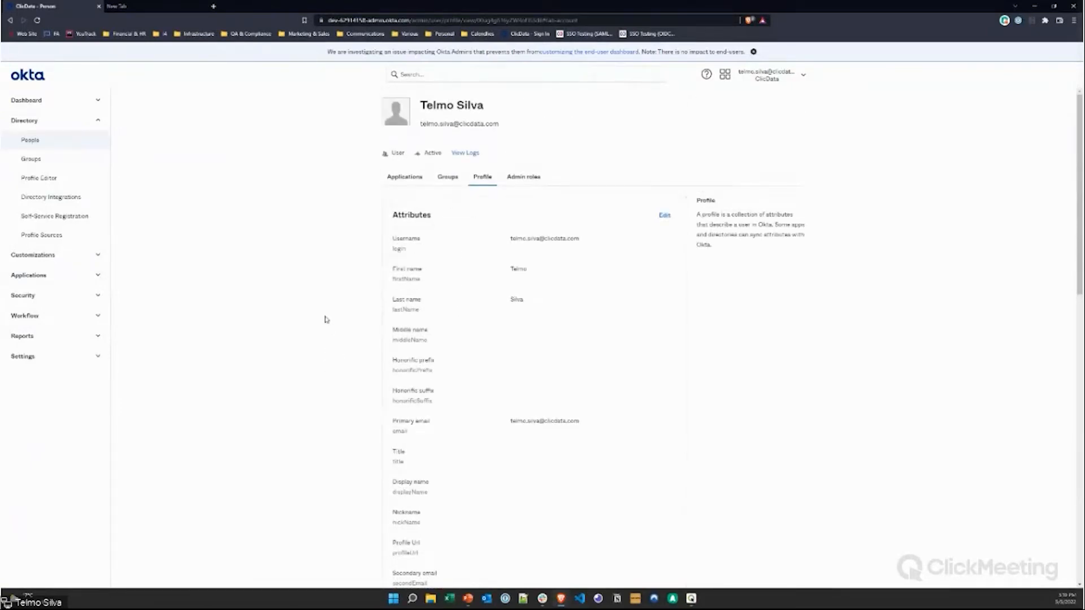
{"action": "scroll", "coordinate": [671, 397], "scroll_direction": "down", "scroll_amount": 12}
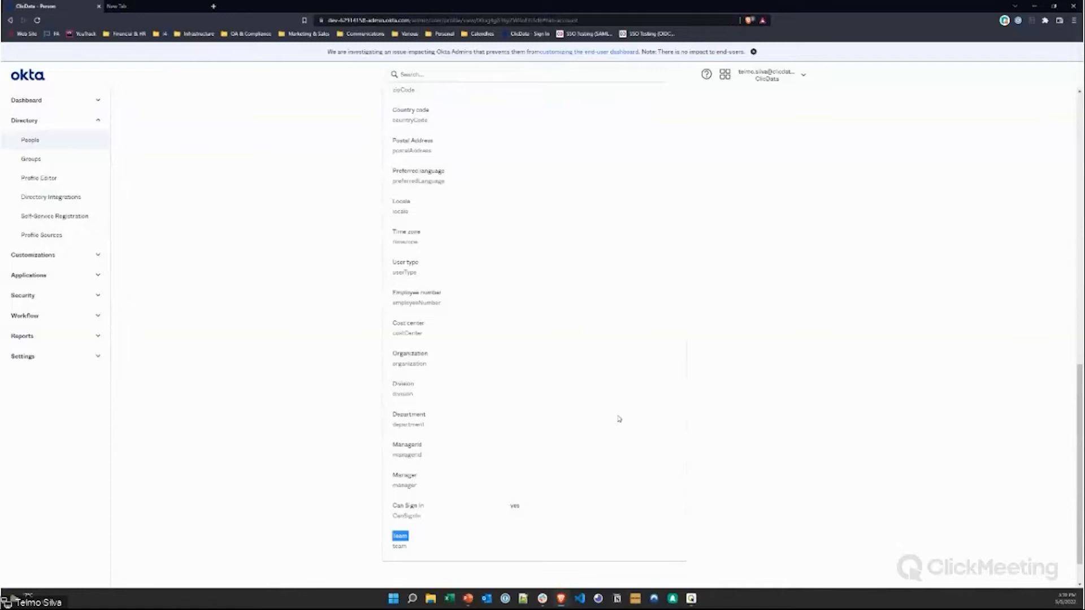
{"action": "scroll", "coordinate": [620, 419], "scroll_direction": "up", "scroll_amount": 12}
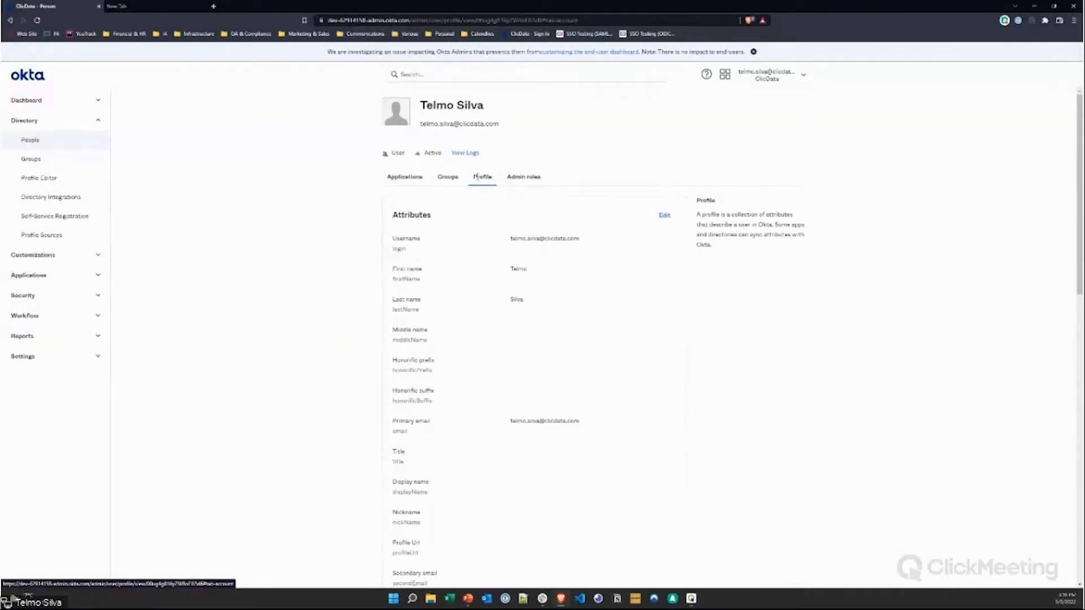
{"action": "left_click", "coordinate": [408, 179]}
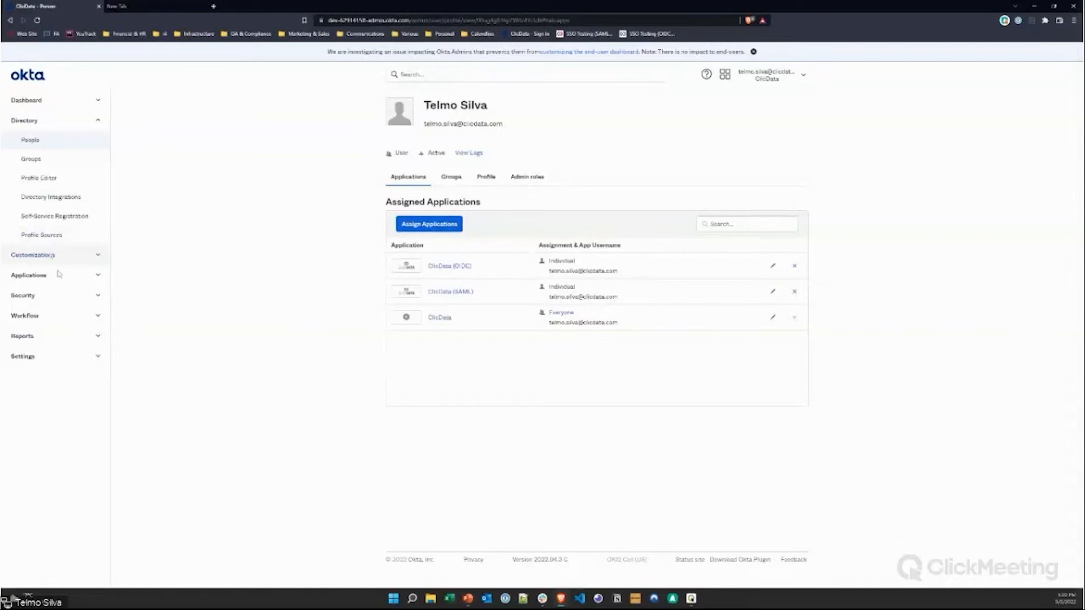
Step: Review the apps assignable to the user without assigning any, then open Applications > Applications
{"action": "left_click", "coordinate": [97, 276]}
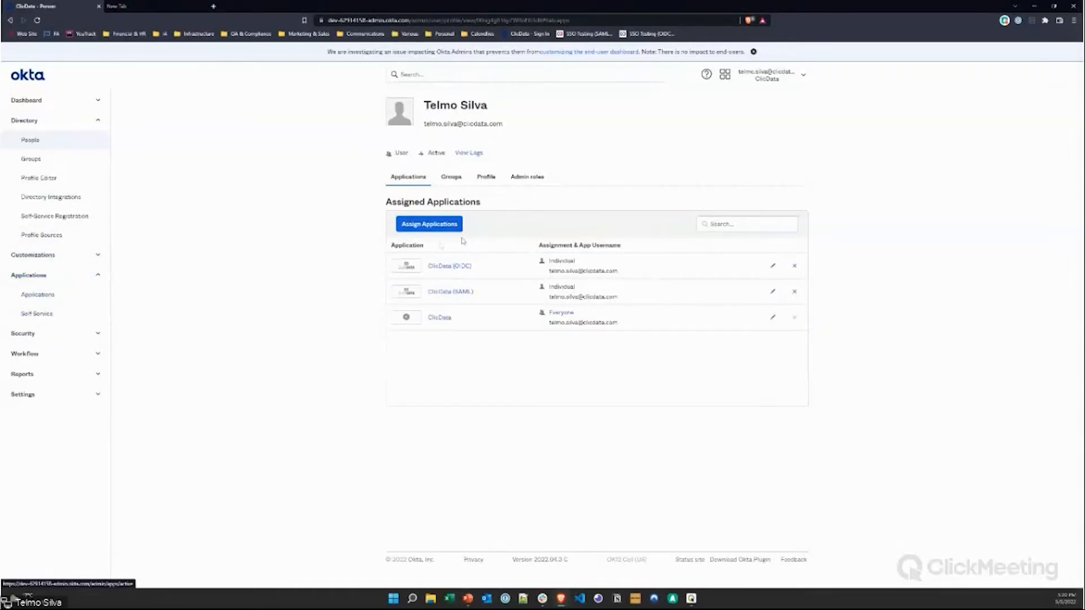
{"action": "left_click", "coordinate": [424, 229]}
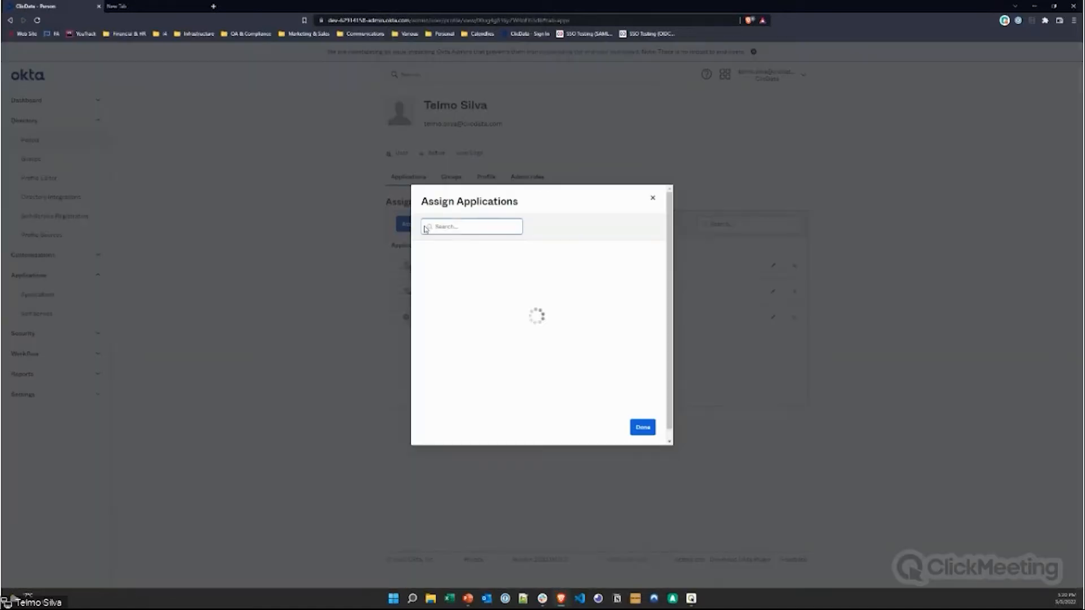
{"action": "left_click", "coordinate": [454, 227]}
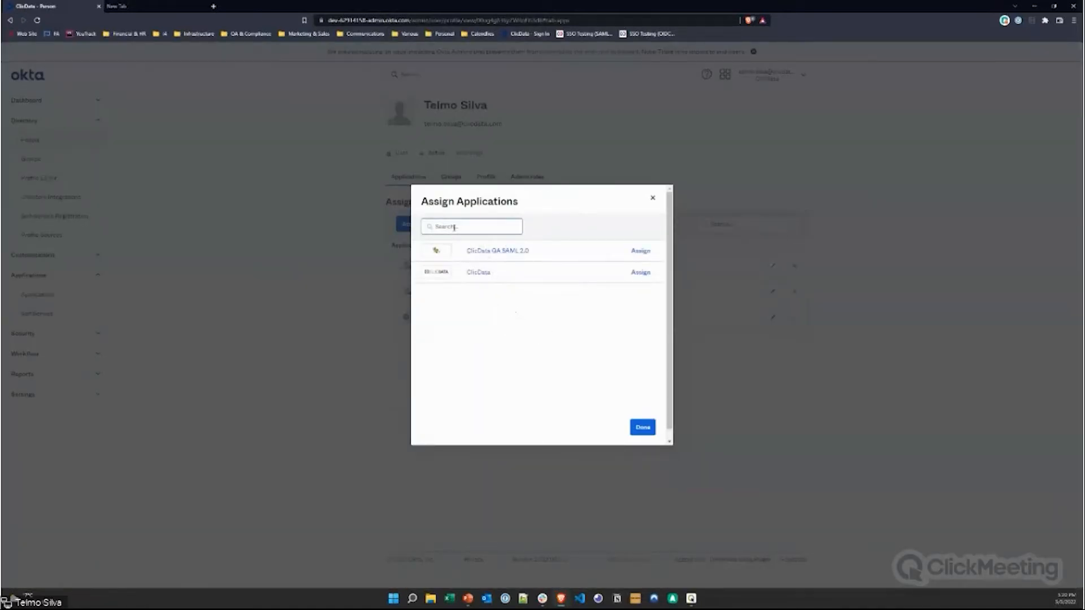
{"action": "scroll", "coordinate": [491, 327], "scroll_direction": "down", "scroll_amount": 1}
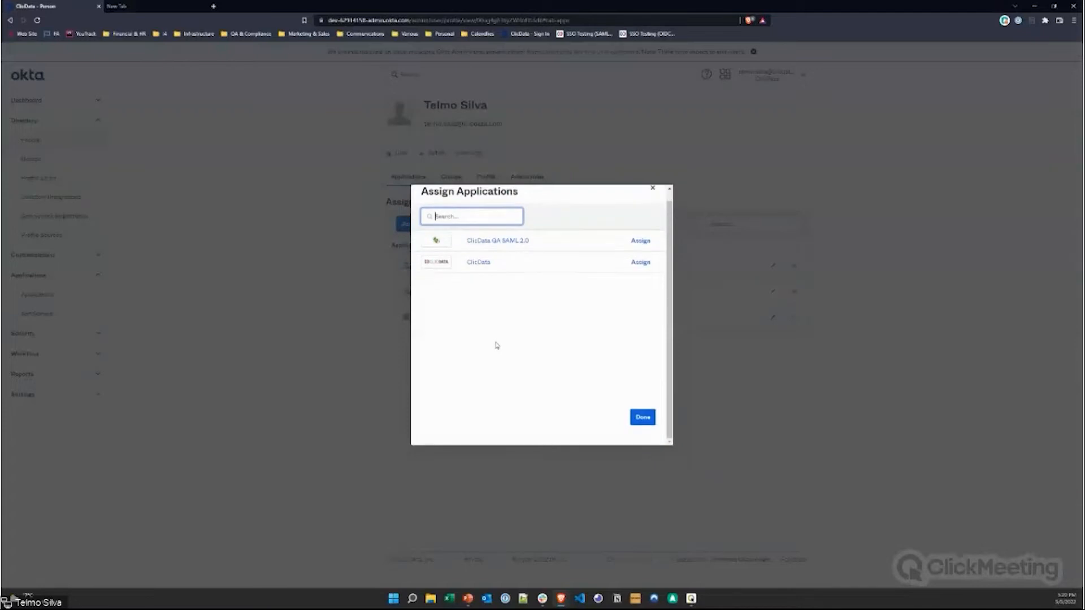
{"action": "scroll", "coordinate": [498, 322], "scroll_direction": "up", "scroll_amount": 1}
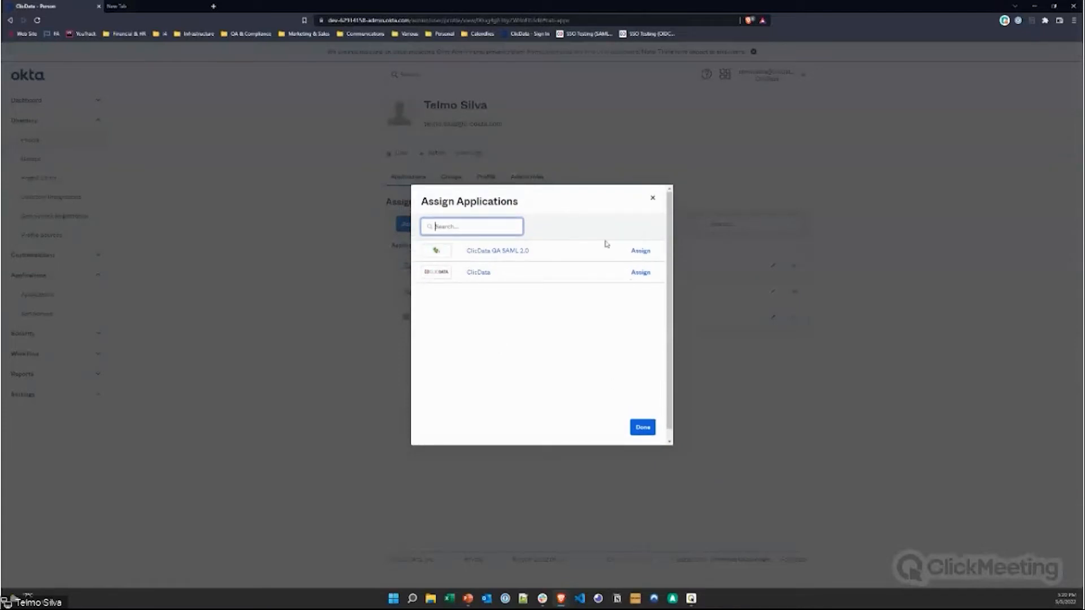
{"action": "left_click", "coordinate": [653, 199]}
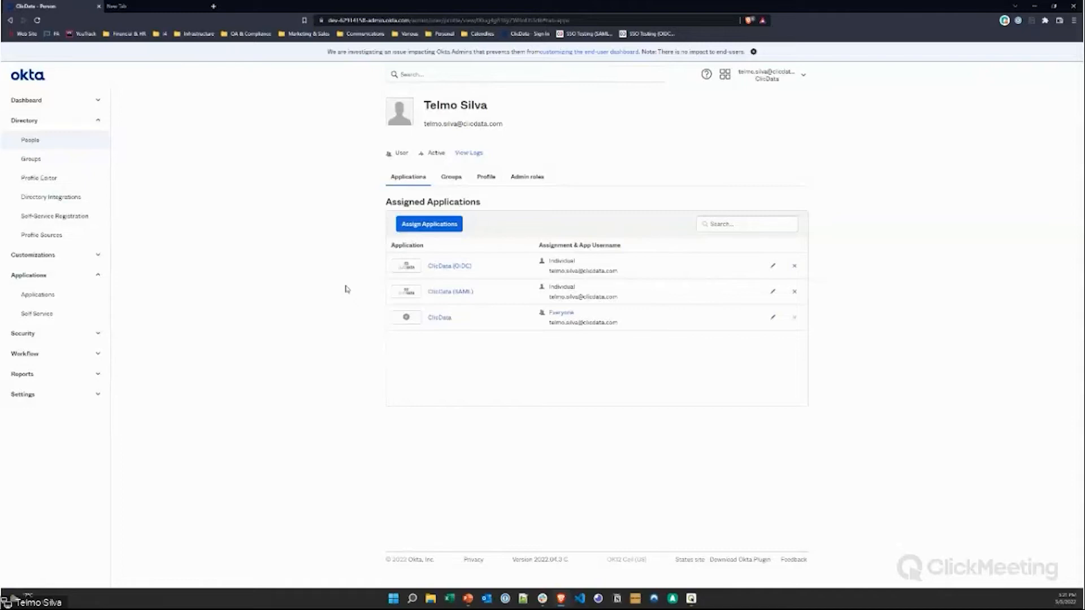
{"action": "left_click", "coordinate": [50, 298]}
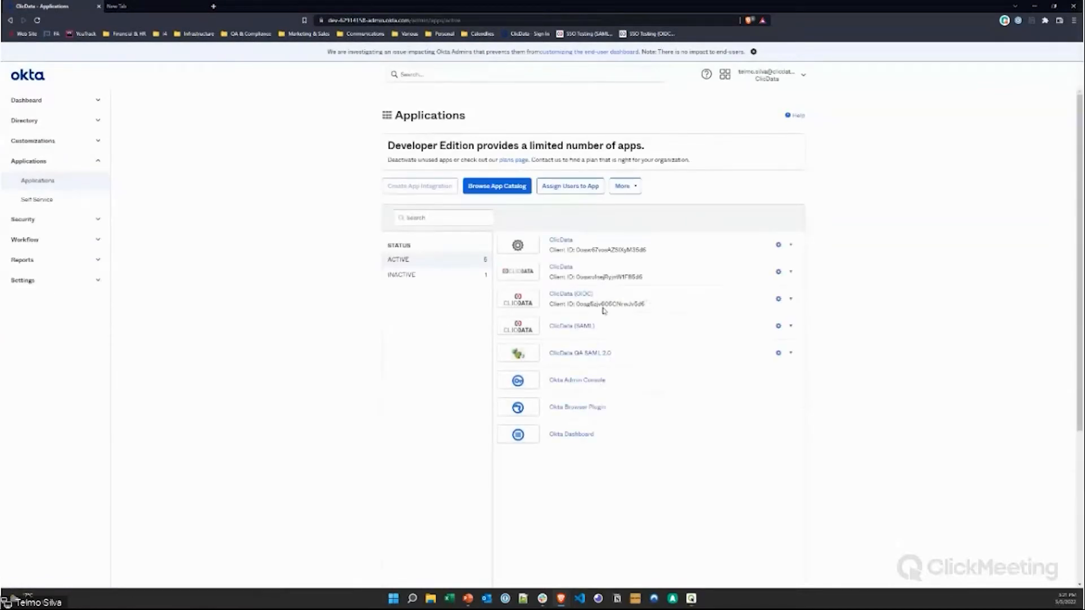
Step: Glance through the integration catalog, then open the ClicData (SAML) app's Assignments page
{"action": "left_click", "coordinate": [509, 189]}
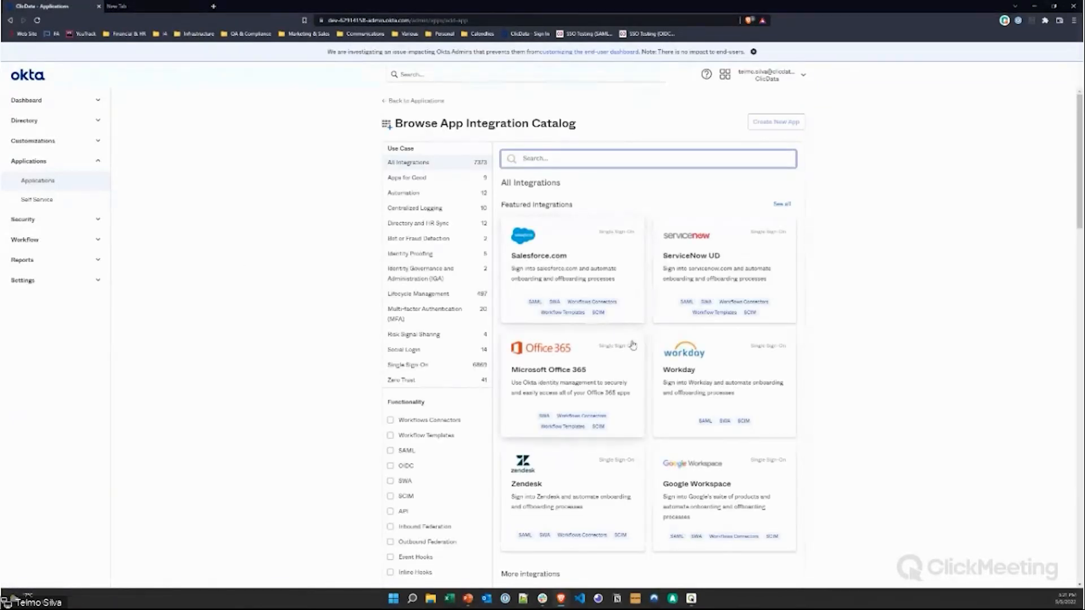
{"action": "scroll", "coordinate": [633, 345], "scroll_direction": "down", "scroll_amount": 9}
{"action": "scroll", "coordinate": [741, 397], "scroll_direction": "up", "scroll_amount": 5}
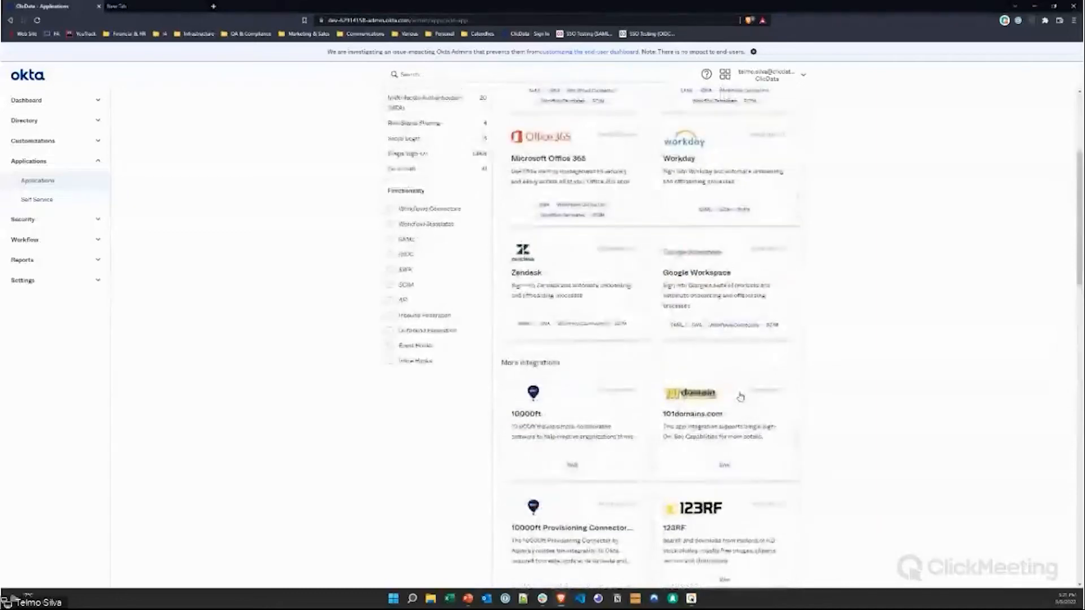
{"action": "scroll", "coordinate": [740, 398], "scroll_direction": "up", "scroll_amount": 4}
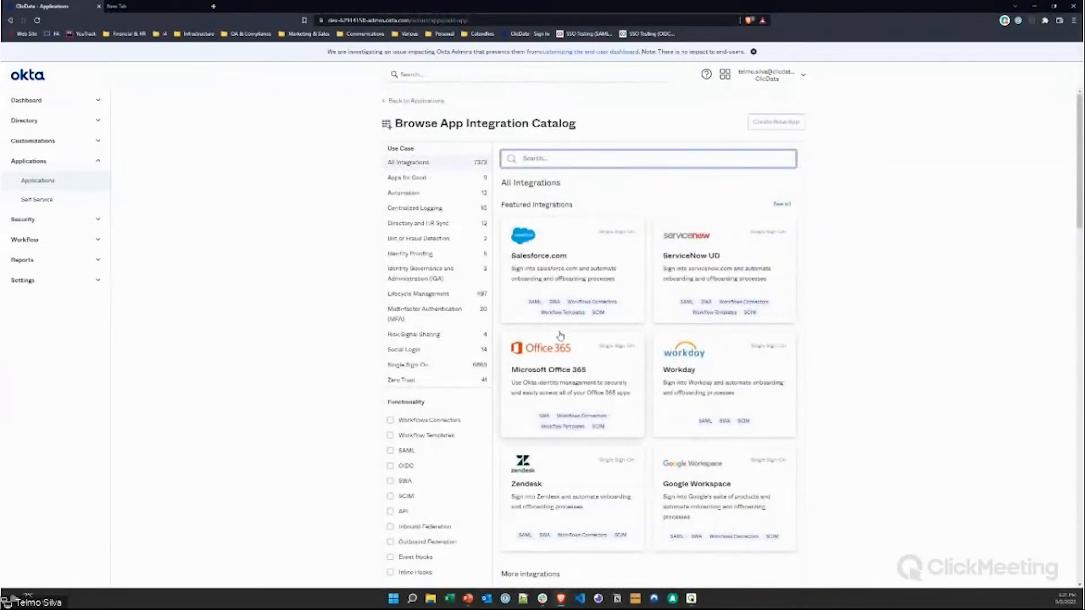
{"action": "scroll", "coordinate": [709, 461], "scroll_direction": "down", "scroll_amount": 1}
{"action": "scroll", "coordinate": [708, 462], "scroll_direction": "down", "scroll_amount": 8}
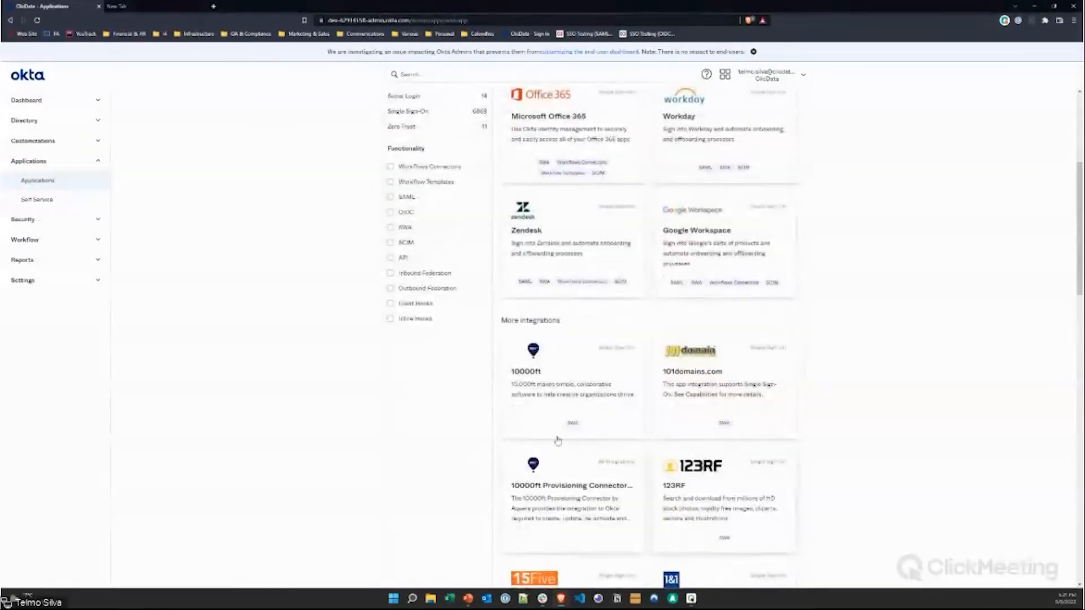
{"action": "scroll", "coordinate": [602, 480], "scroll_direction": "up", "scroll_amount": 9}
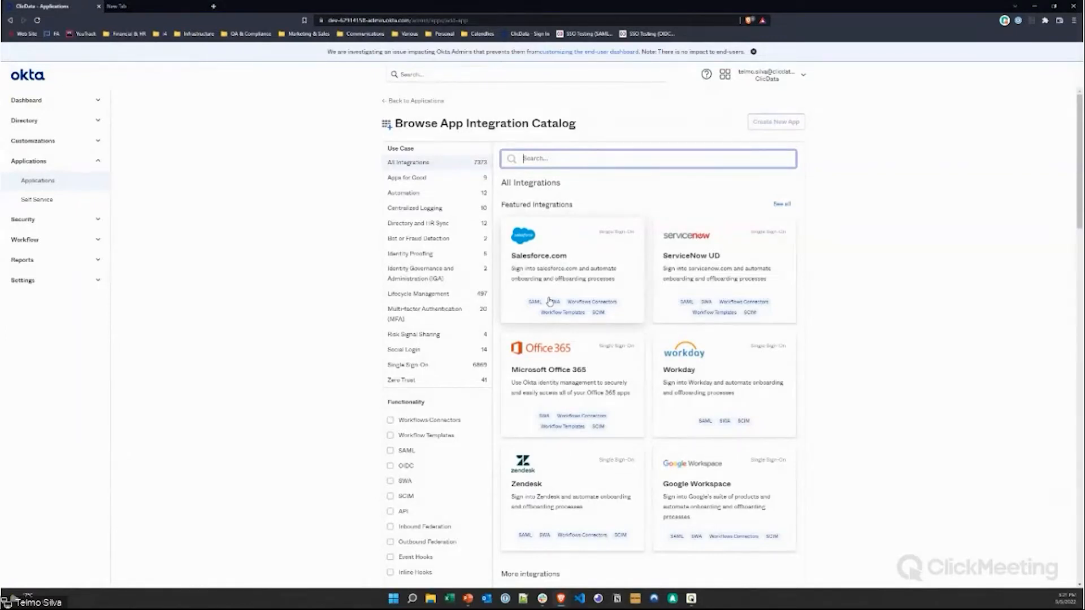
{"action": "left_click", "coordinate": [406, 101]}
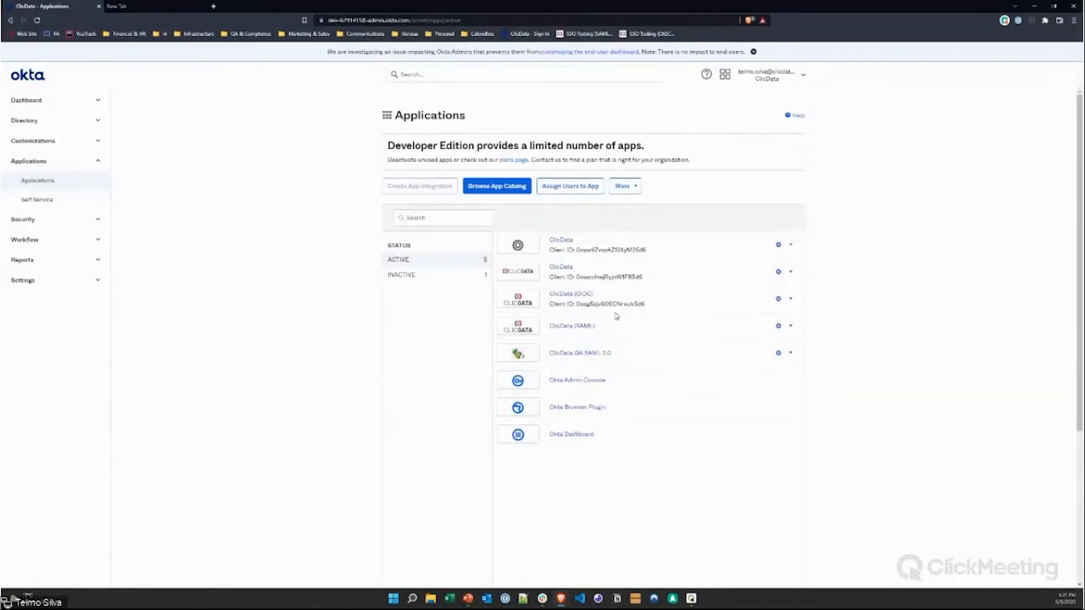
{"action": "left_click", "coordinate": [587, 326]}
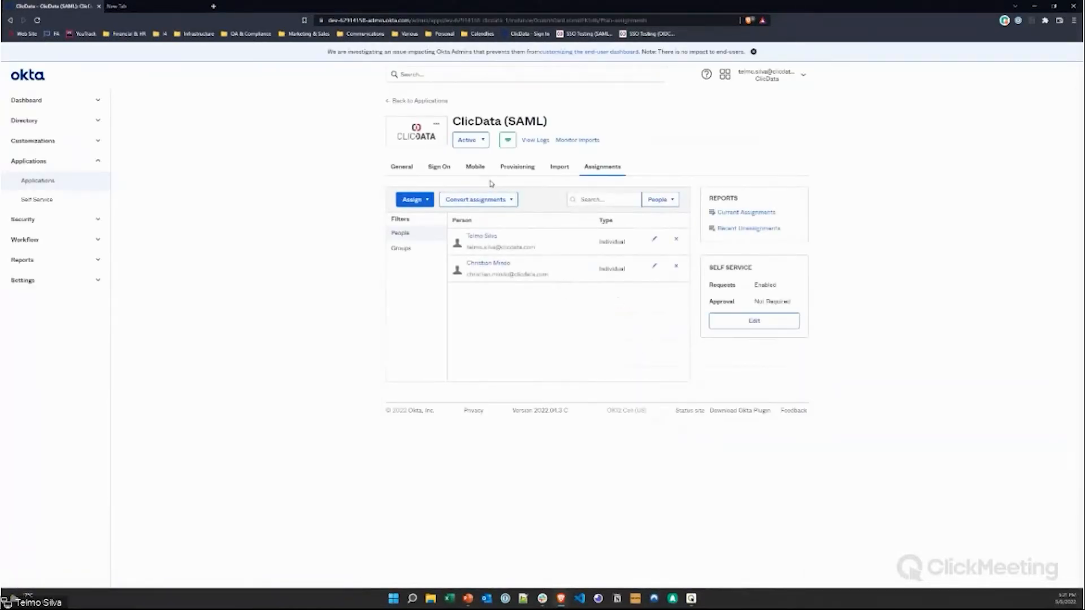
Step: Show ClicData (SAML)'s General tab SAML Settings, zoomed in two steps for reading
{"action": "left_click", "coordinate": [399, 168]}
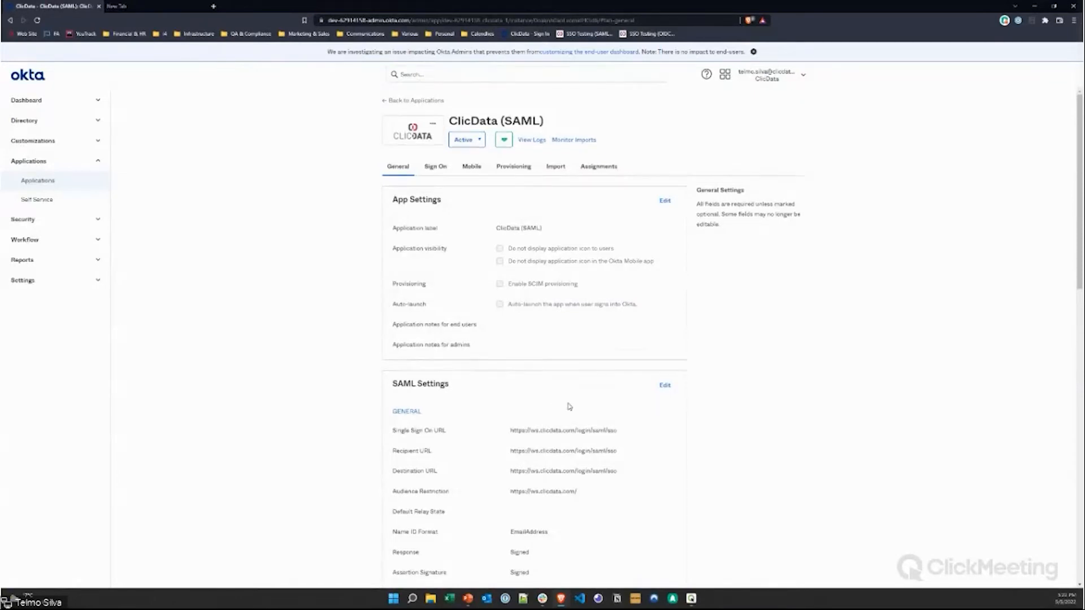
{"action": "scroll", "coordinate": [567, 406], "scroll_direction": "down", "scroll_amount": 2}
{"action": "scroll", "coordinate": [568, 406], "scroll_direction": "down", "scroll_amount": 2}
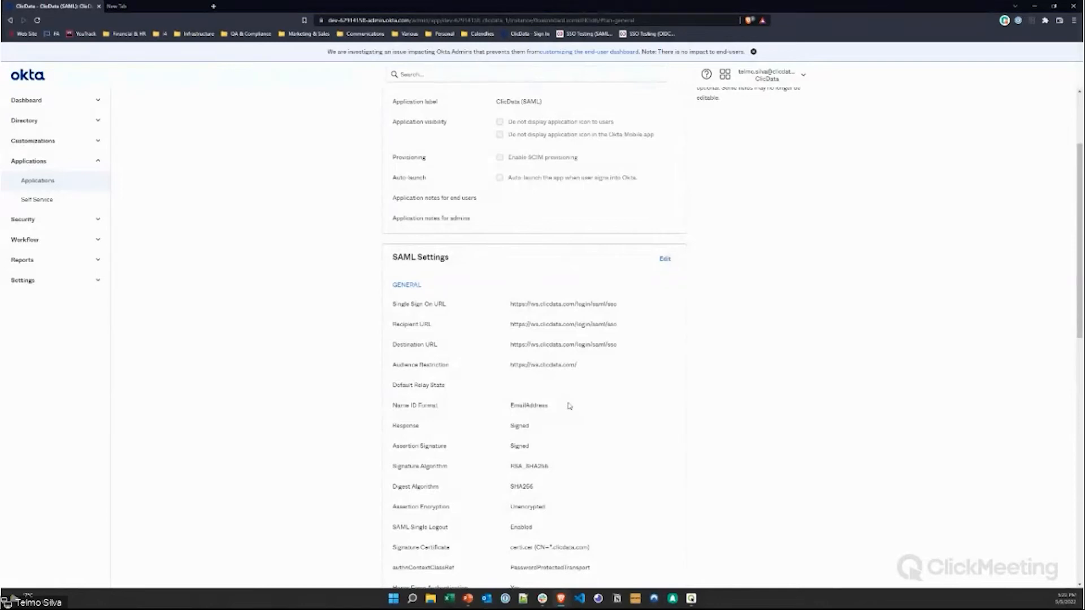
{"action": "scroll", "coordinate": [569, 407], "scroll_direction": "down", "scroll_amount": 3}
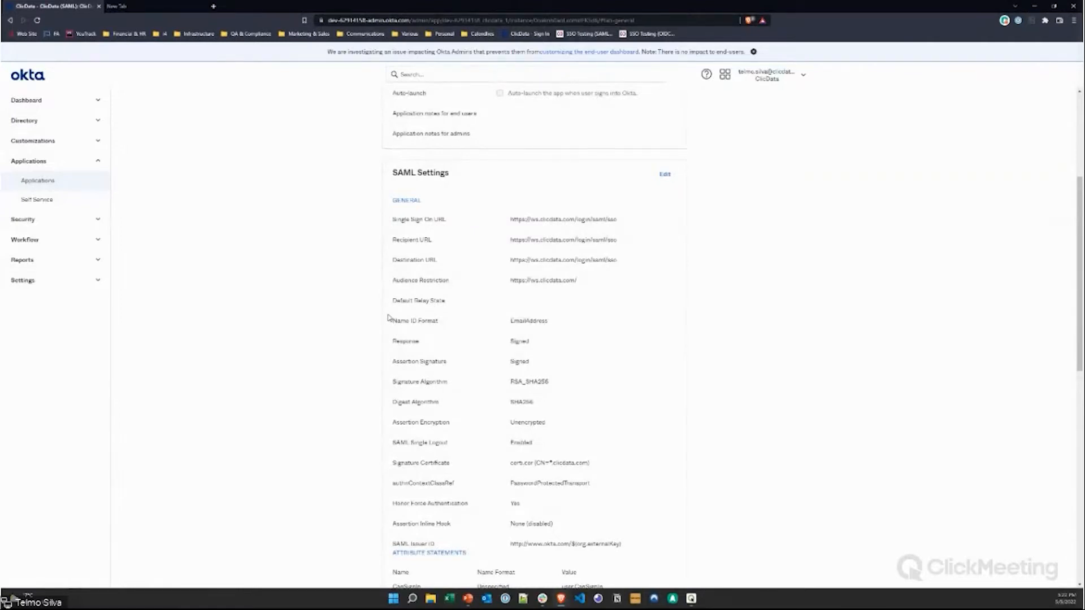
{"action": "key", "text": "ctrl+plus"}
{"action": "key", "text": "ctrl+plus"}
{"action": "key", "text": "ctrl+plus"}
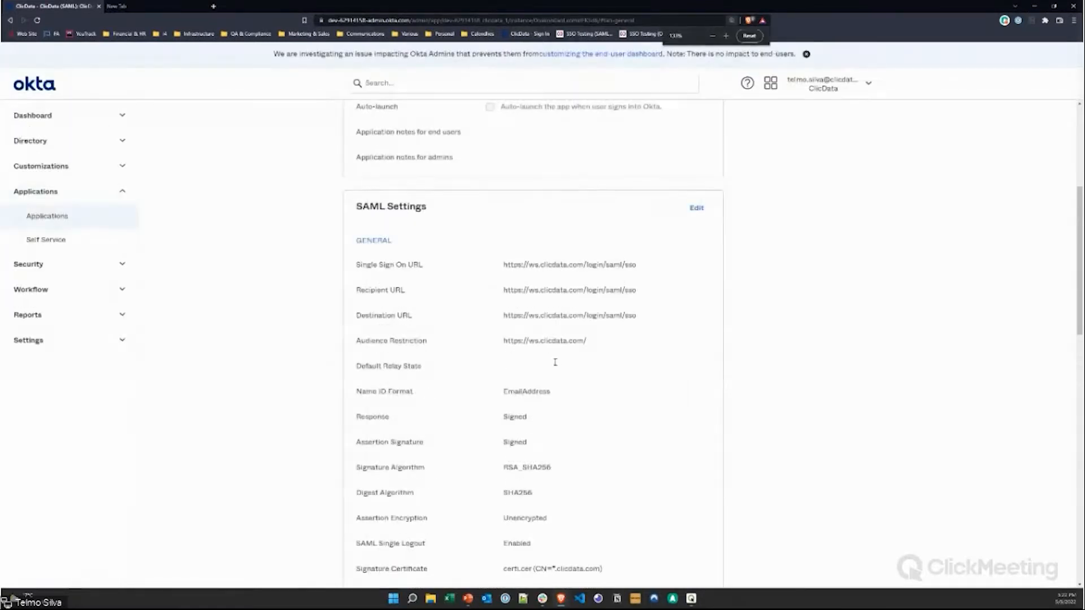
{"action": "key", "text": "ctrl+plus"}
{"action": "key", "text": "ctrl+plus"}
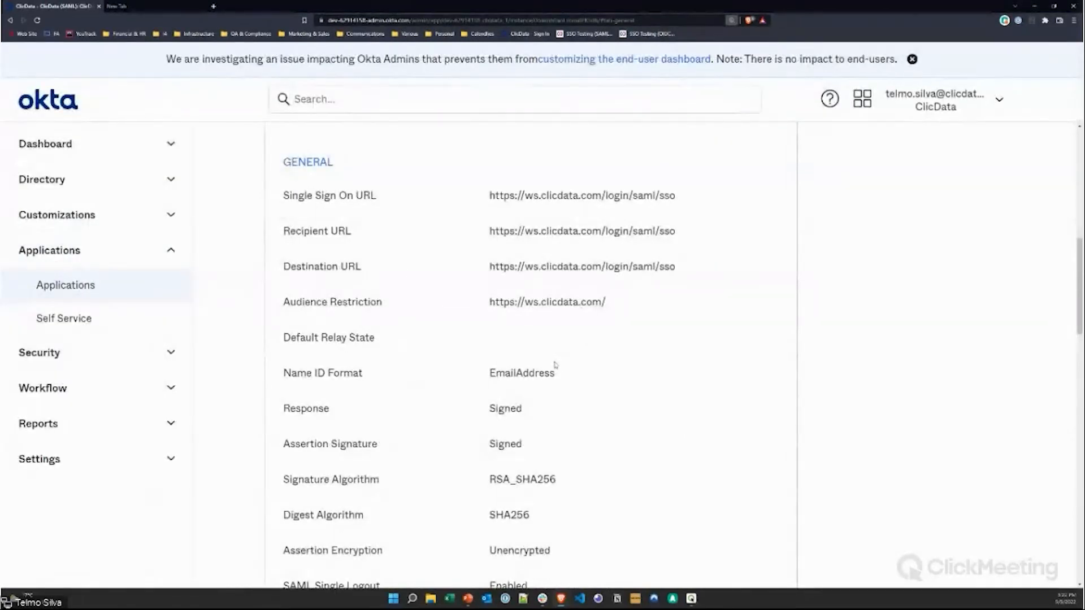
{"action": "left_click", "coordinate": [158, 12]}
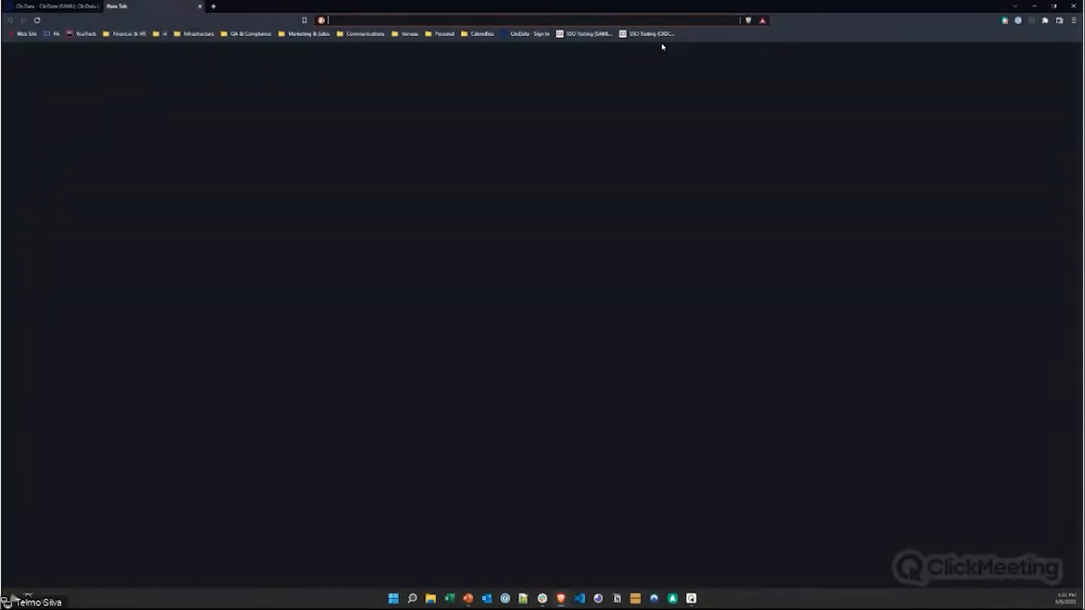
Step: Load the ClicData Test SAML account from the SSO Testing (SAML) bookmark beside the Okta tab
{"action": "left_click", "coordinate": [588, 34]}
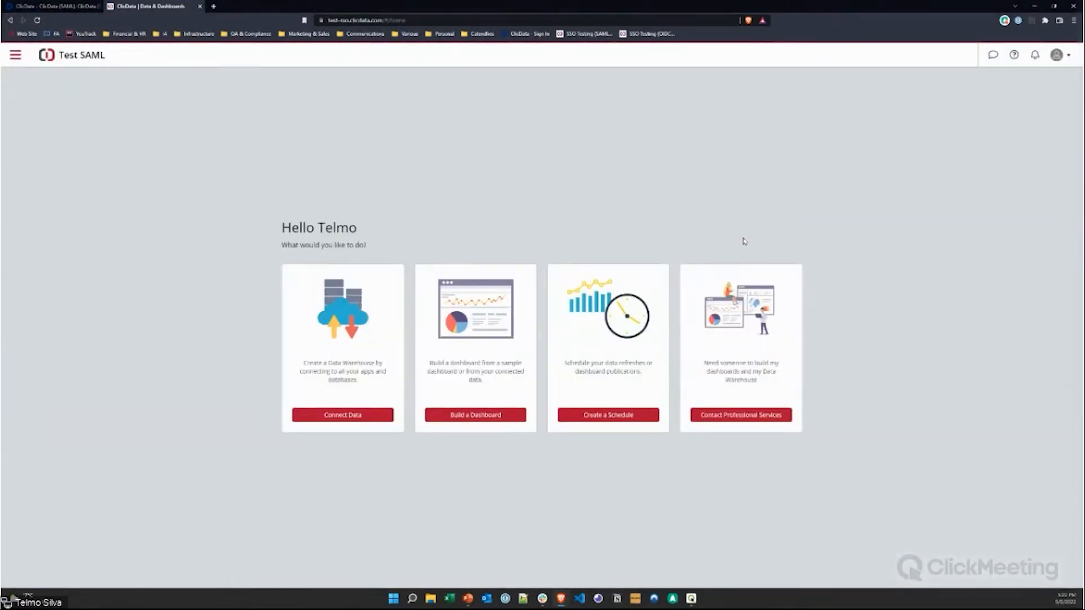
{"action": "left_click", "coordinate": [57, 6]}
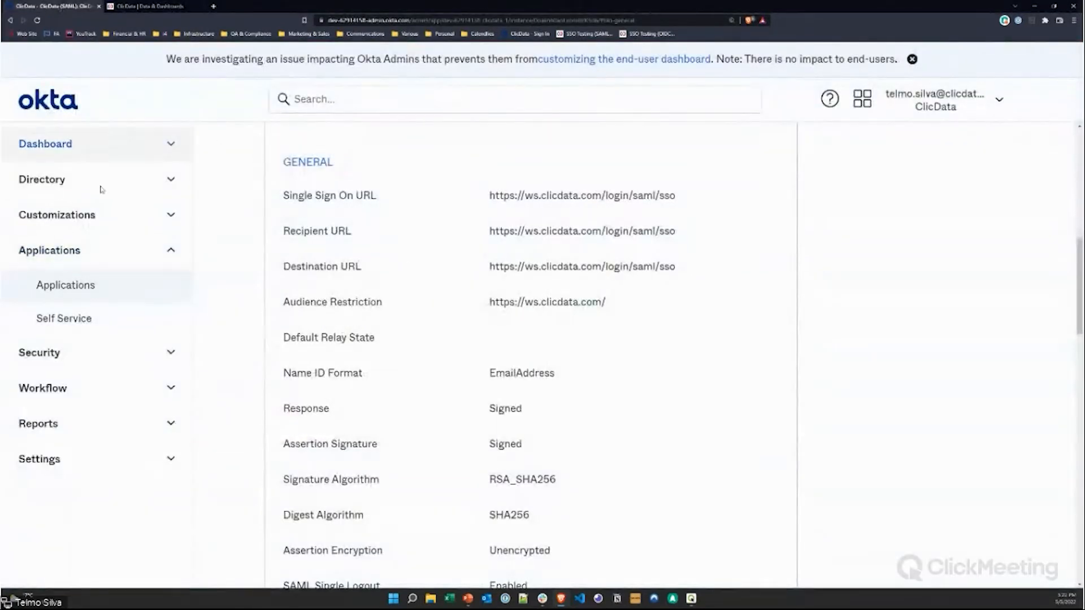
{"action": "left_click", "coordinate": [164, 8]}
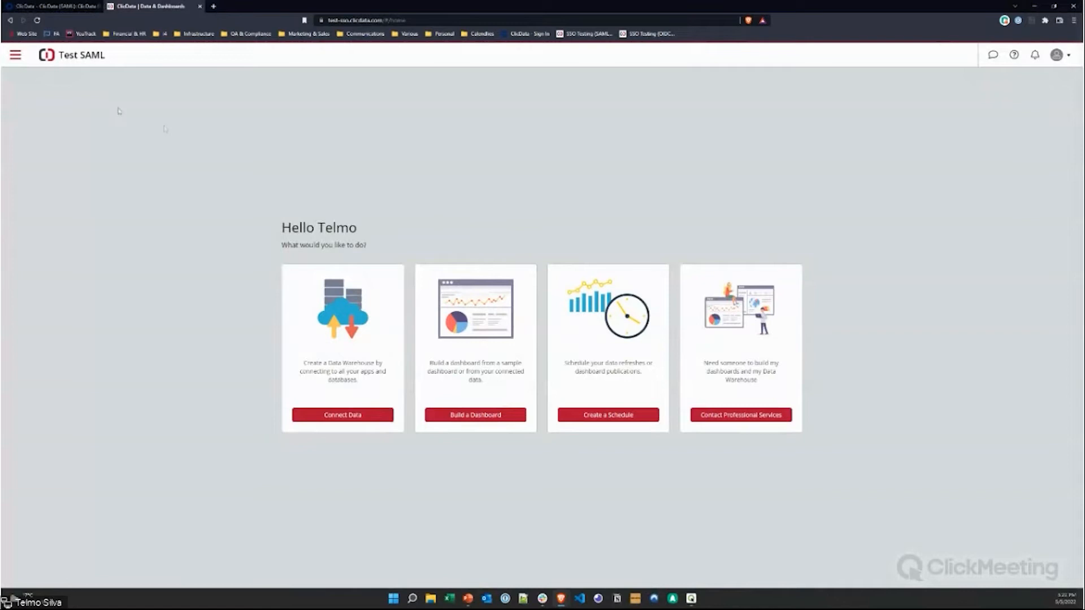
{"action": "left_click", "coordinate": [14, 56]}
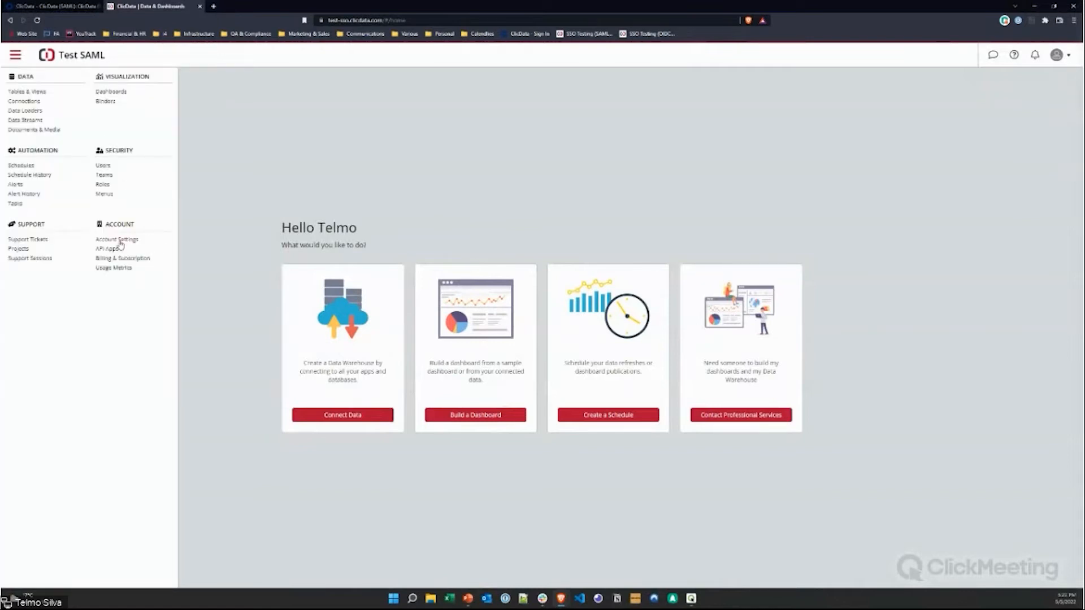
Step: Open ClicData's Account Settings > Single Sign-On page, zoomed in to show the Okta SAML 2.0 values
{"action": "left_click", "coordinate": [117, 241]}
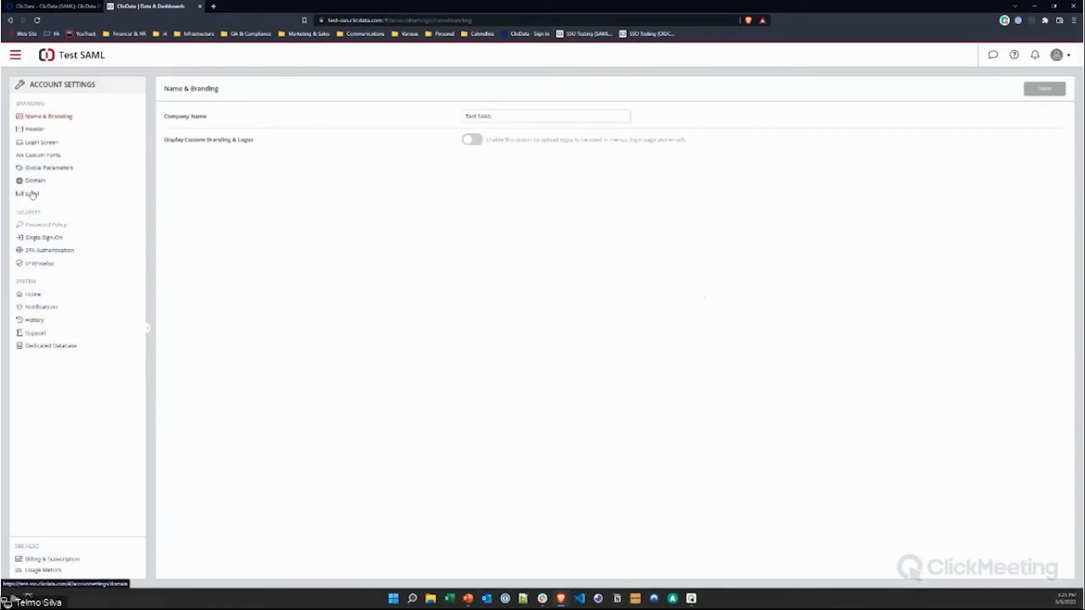
{"action": "left_click", "coordinate": [47, 240]}
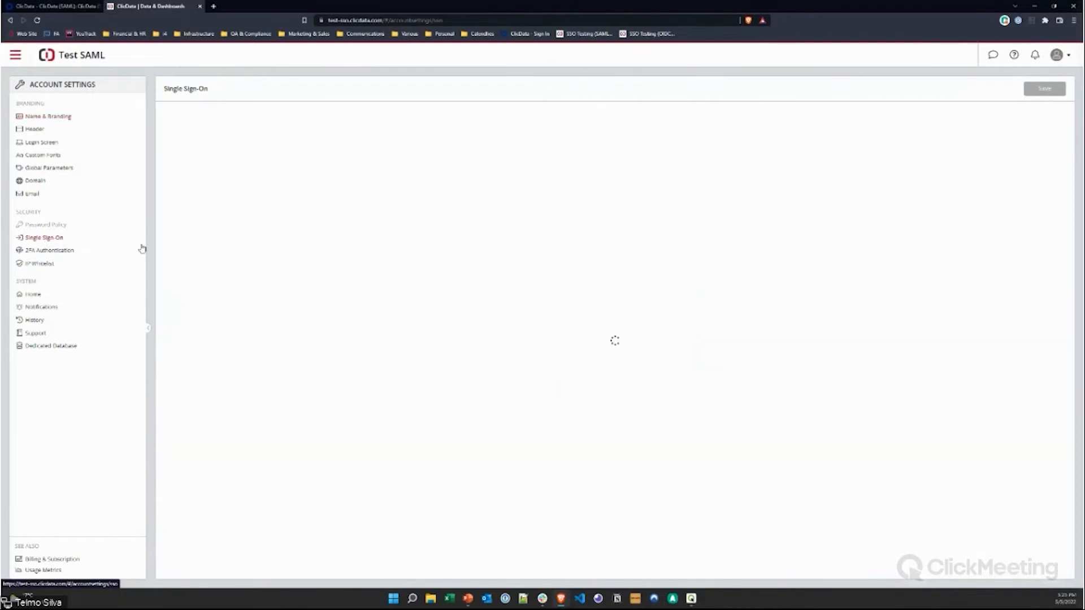
{"action": "key", "text": "ctrl+plus"}
{"action": "key", "text": "ctrl+plus"}
{"action": "scroll", "coordinate": [726, 396], "scroll_direction": "down", "scroll_amount": 3}
{"action": "key", "text": "ctrl+plus"}
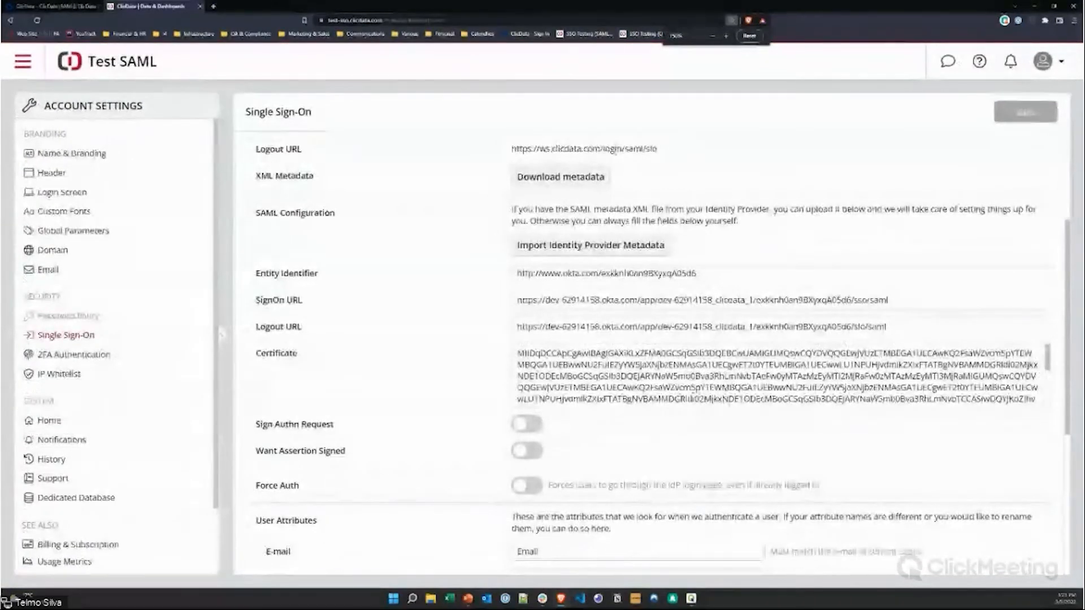
{"action": "scroll", "coordinate": [757, 343], "scroll_direction": "up", "scroll_amount": 3}
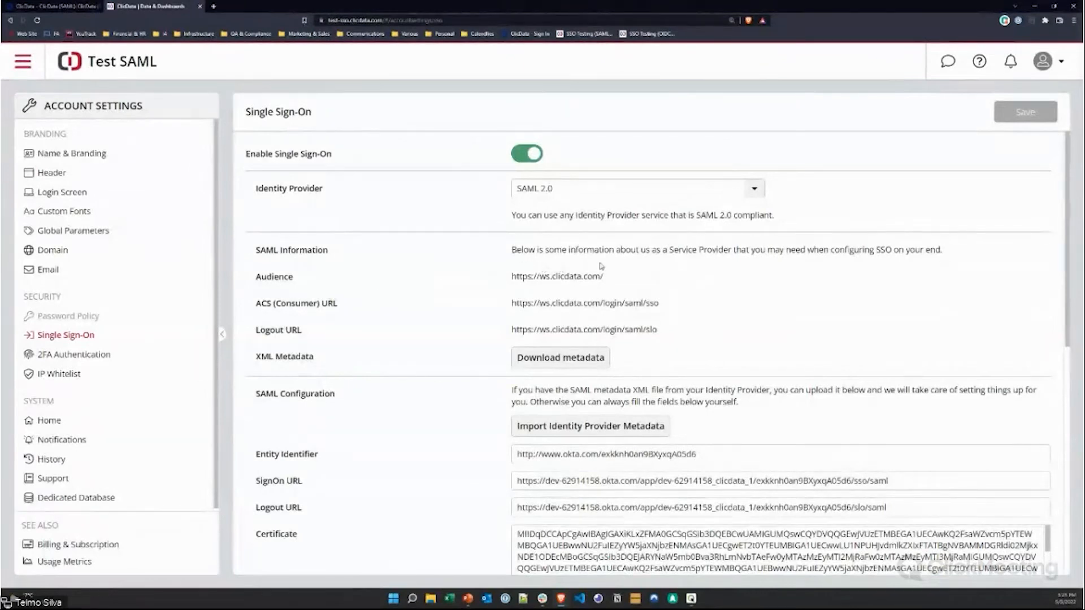
{"action": "left_click_drag", "start_coordinate": [506, 250], "coordinate": [686, 336]}
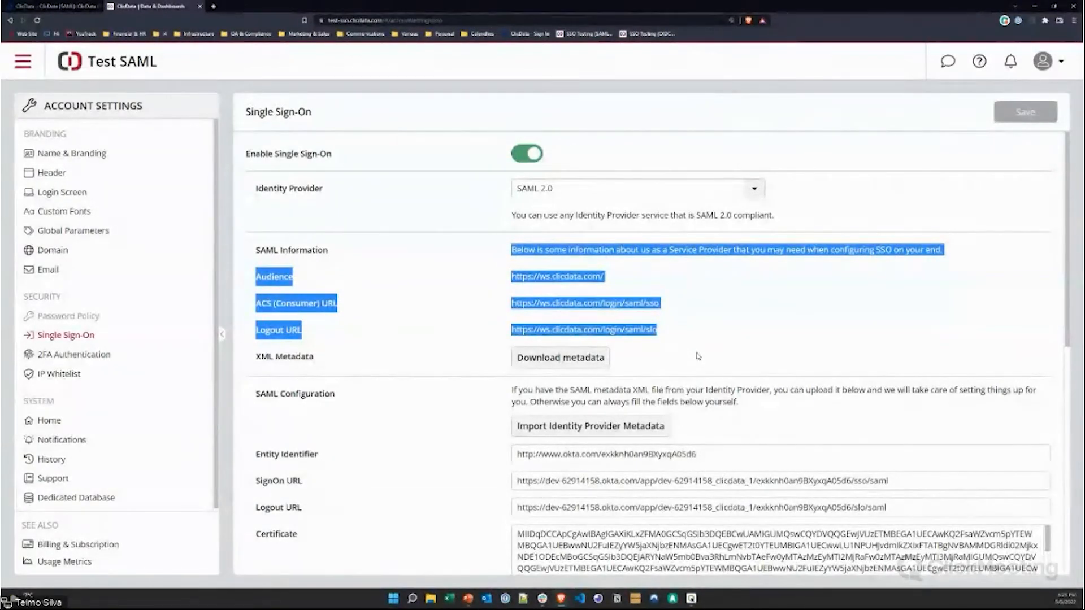
{"action": "scroll", "coordinate": [699, 356], "scroll_direction": "down", "scroll_amount": 3}
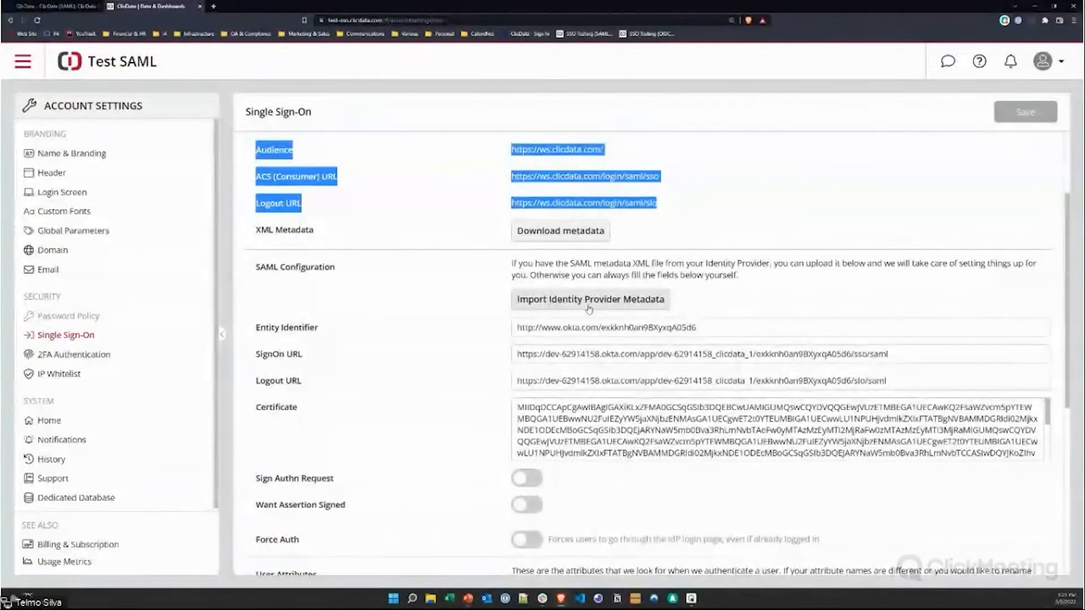
{"action": "scroll", "coordinate": [743, 336], "scroll_direction": "down", "scroll_amount": 1}
{"action": "left_click_drag", "start_coordinate": [717, 288], "coordinate": [536, 286]}
{"action": "left_click_drag", "start_coordinate": [916, 314], "coordinate": [773, 314]}
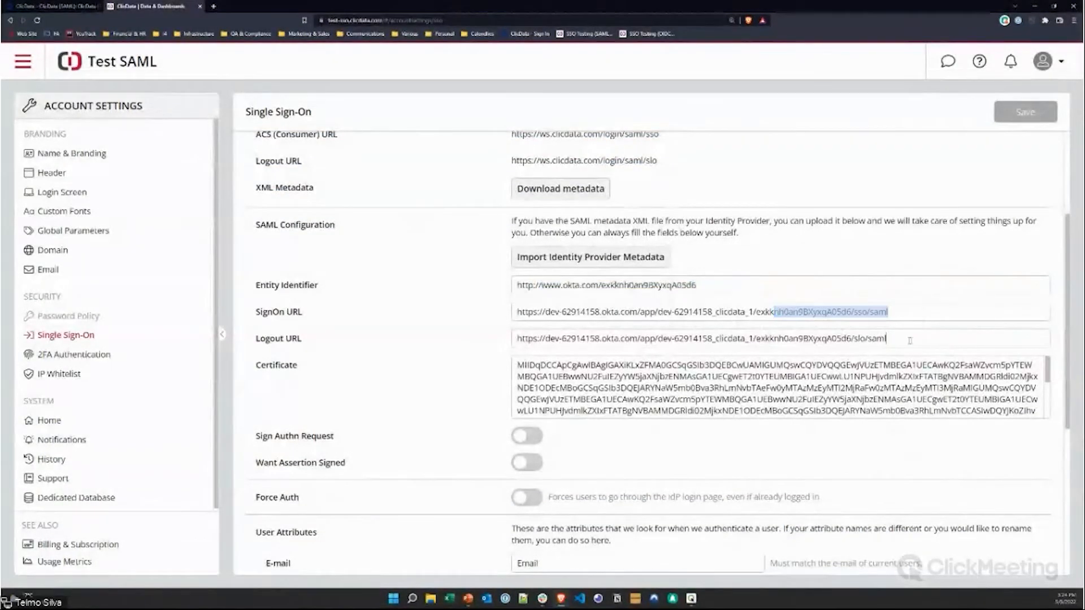
{"action": "left_click_drag", "start_coordinate": [907, 339], "coordinate": [683, 339]}
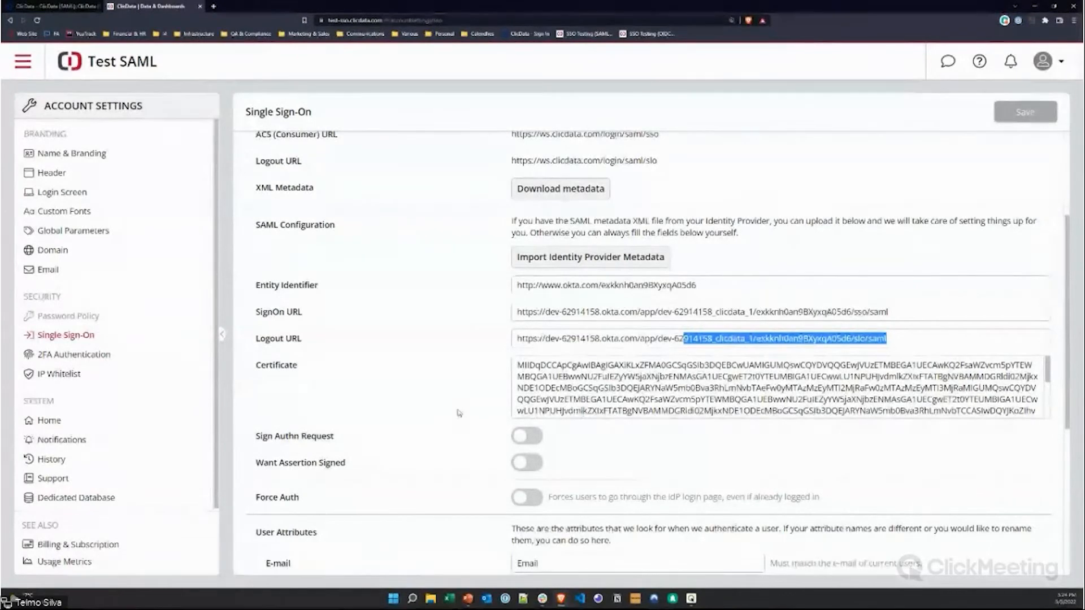
{"action": "scroll", "coordinate": [469, 416], "scroll_direction": "down", "scroll_amount": 3}
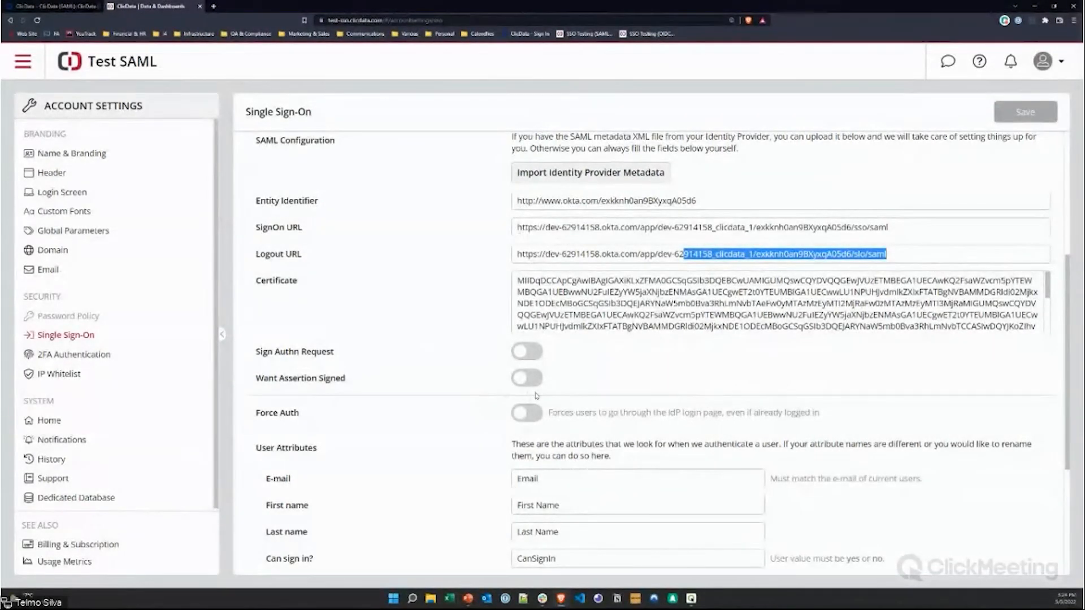
Step: Highlight the Force Auth explanation, the E-mail attribute and its note about matching users' e-mail
{"action": "scroll", "coordinate": [536, 395], "scroll_direction": "down", "scroll_amount": 1}
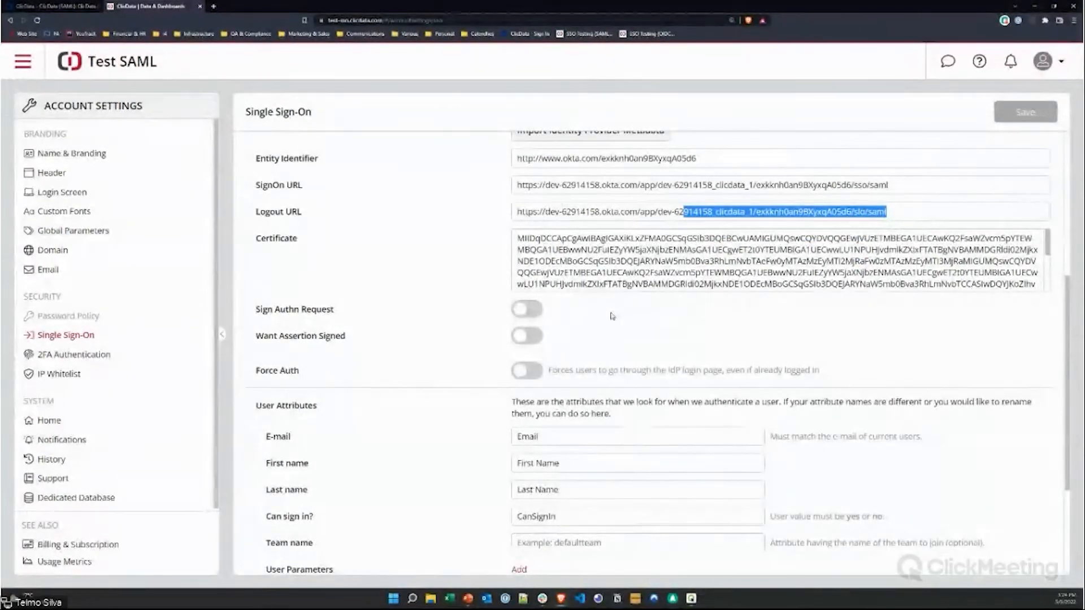
{"action": "scroll", "coordinate": [646, 339], "scroll_direction": "down", "scroll_amount": 2}
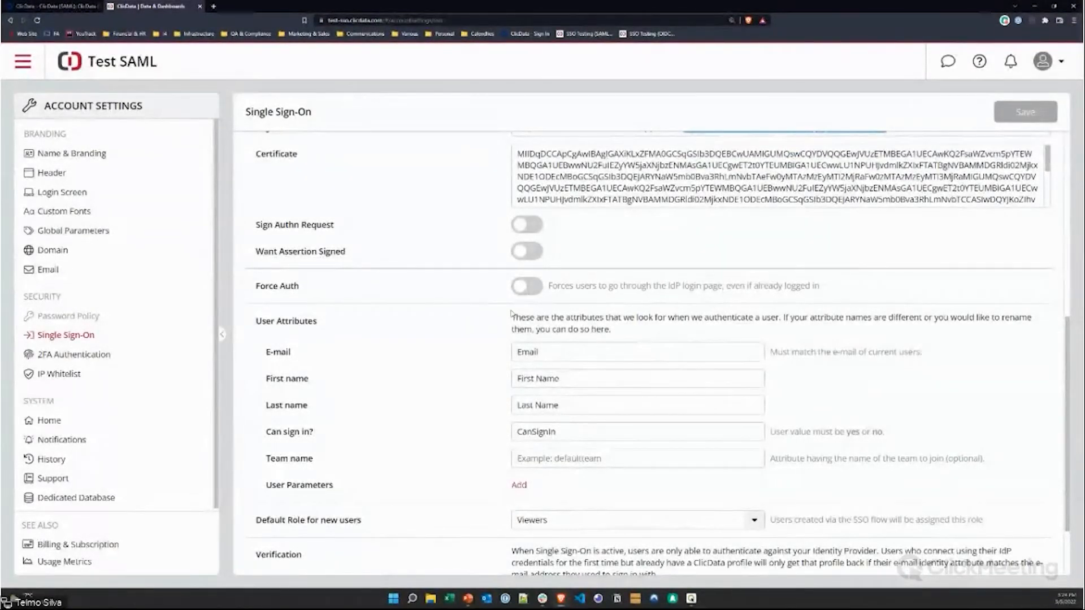
{"action": "left_click_drag", "start_coordinate": [556, 285], "coordinate": [793, 296]}
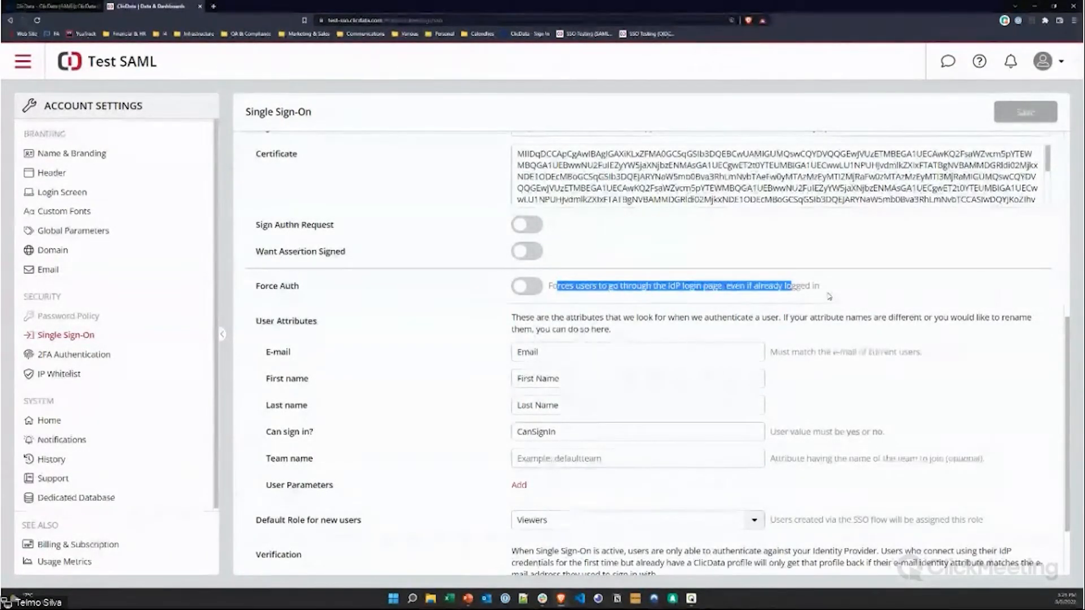
{"action": "double_click", "coordinate": [548, 351]}
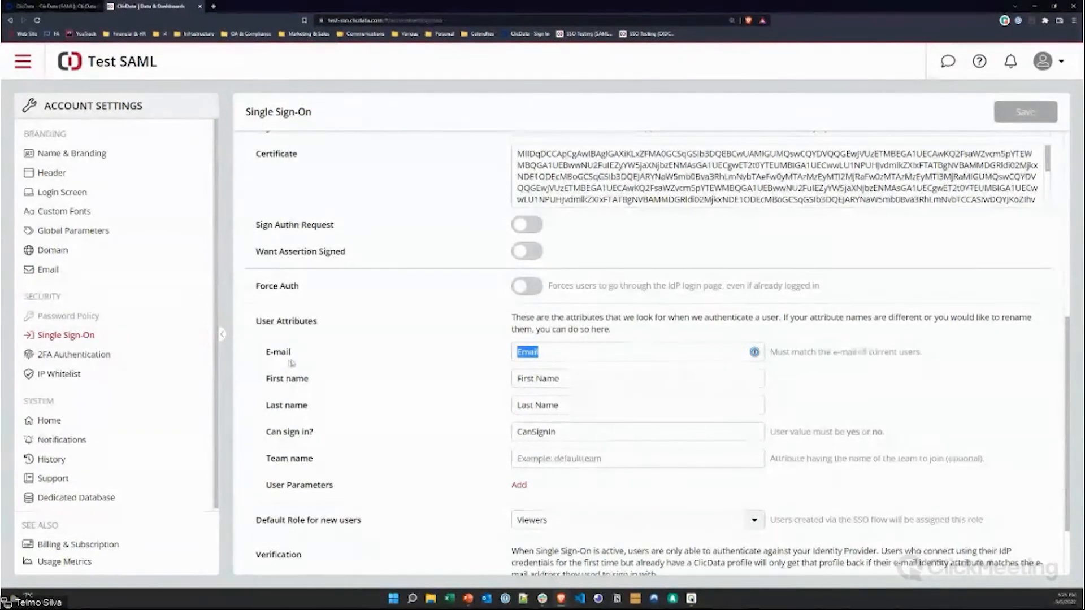
{"action": "left_click_drag", "start_coordinate": [894, 352], "coordinate": [799, 352]}
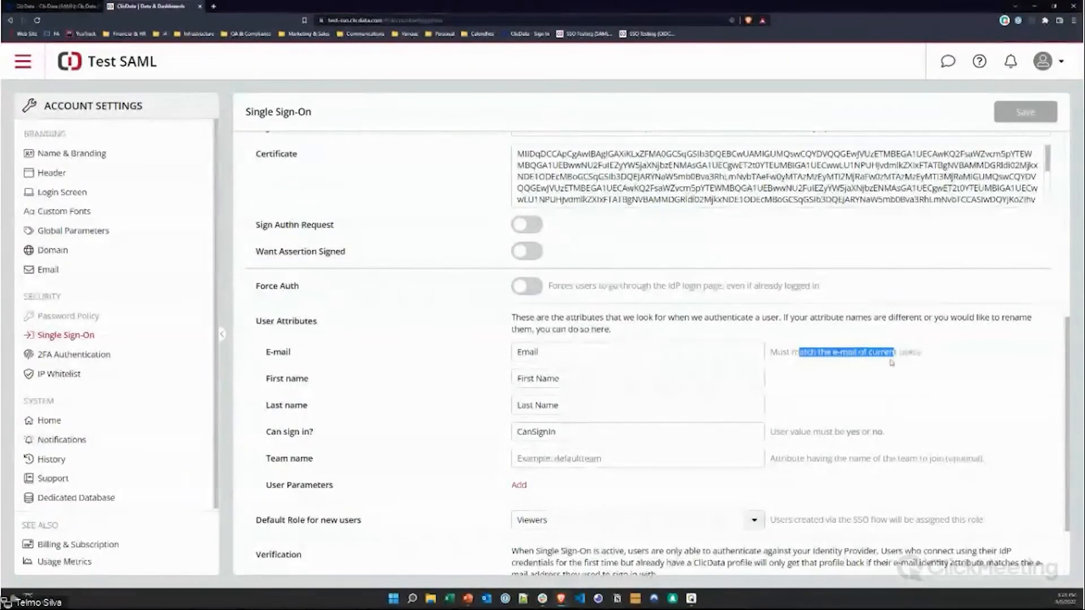
{"action": "double_click", "coordinate": [559, 352]}
Step: Highlight the Entity Identifier URL, its word okta, and the E-mail and First Name attribute values
{"action": "scroll", "coordinate": [449, 351], "scroll_direction": "up", "scroll_amount": 4}
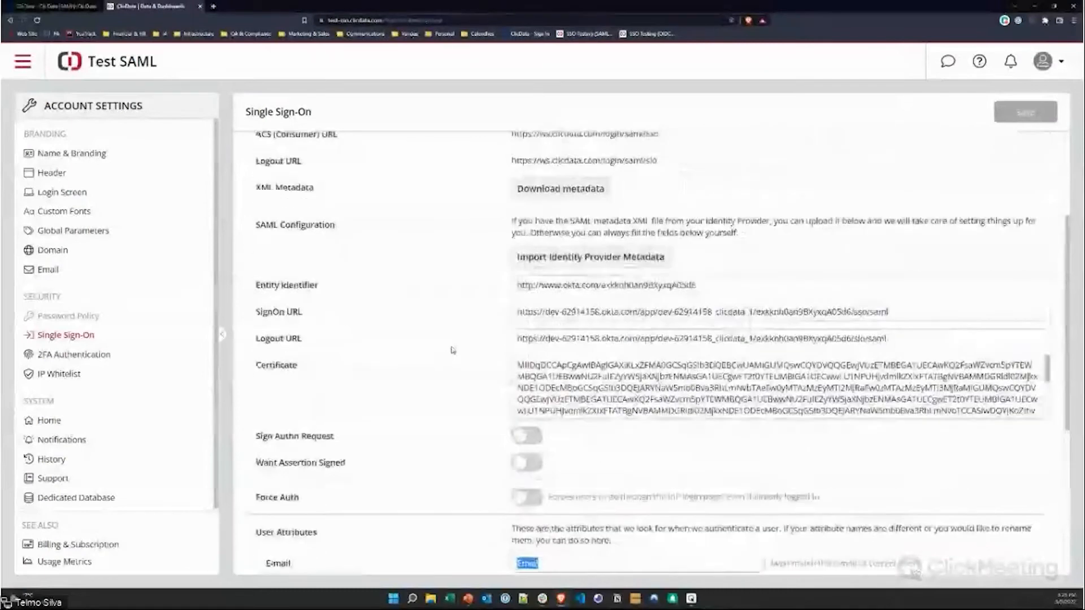
{"action": "left_click_drag", "start_coordinate": [700, 286], "coordinate": [444, 309]}
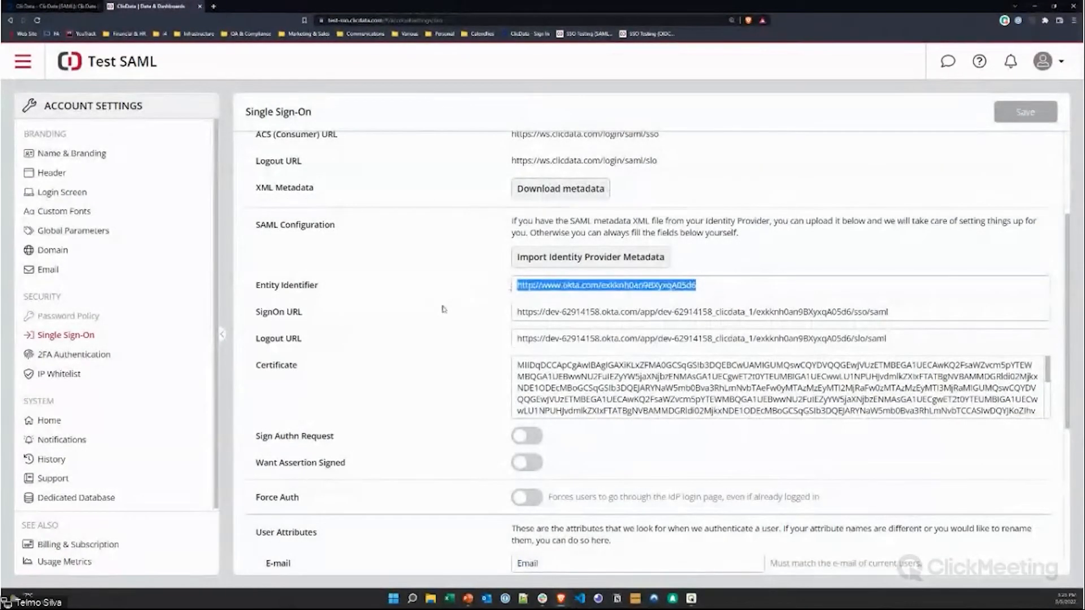
{"action": "left_click", "coordinate": [571, 286]}
{"action": "double_click", "coordinate": [571, 285]}
{"action": "scroll", "coordinate": [466, 363], "scroll_direction": "down", "scroll_amount": 2}
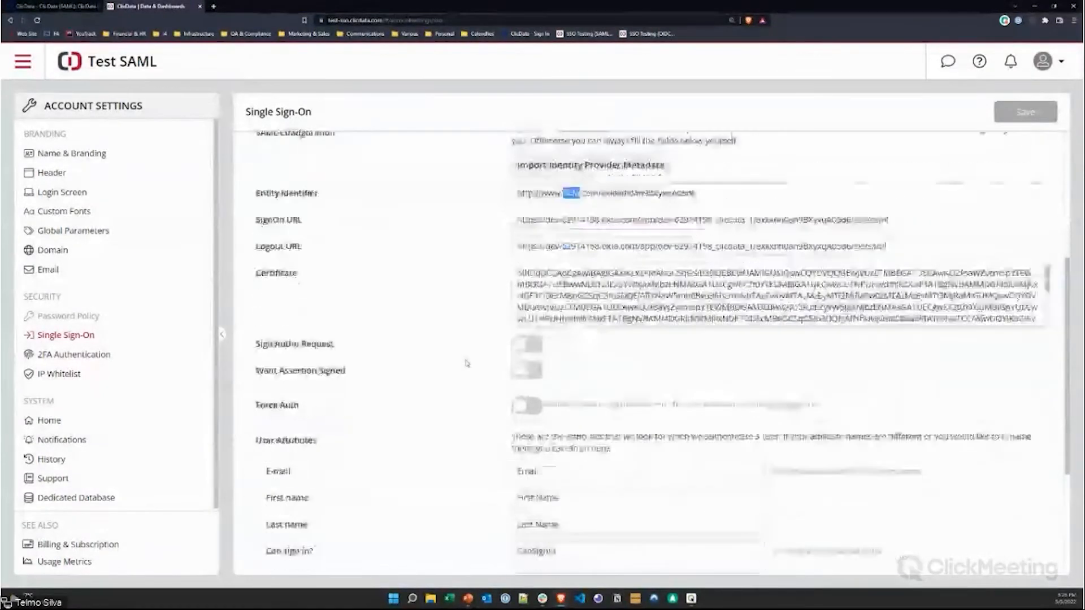
{"action": "scroll", "coordinate": [467, 363], "scroll_direction": "down", "scroll_amount": 3}
{"action": "double_click", "coordinate": [531, 310]}
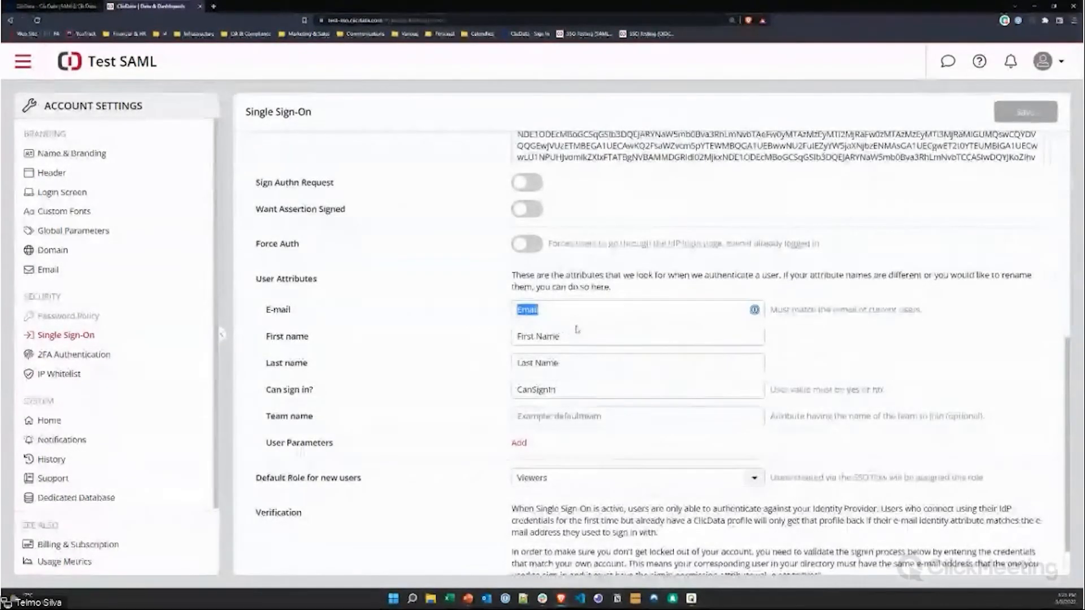
{"action": "left_click_drag", "start_coordinate": [577, 333], "coordinate": [491, 338]}
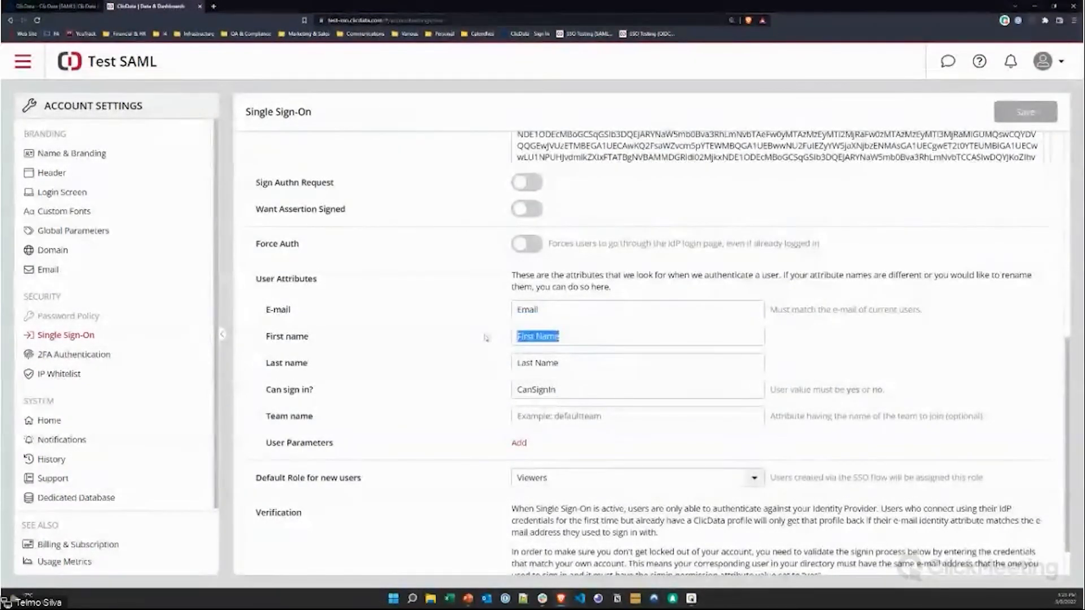
Step: Edit the E-mail attribute mapping, deleting the leading E so it reads 'mail'
{"action": "left_click", "coordinate": [571, 305]}
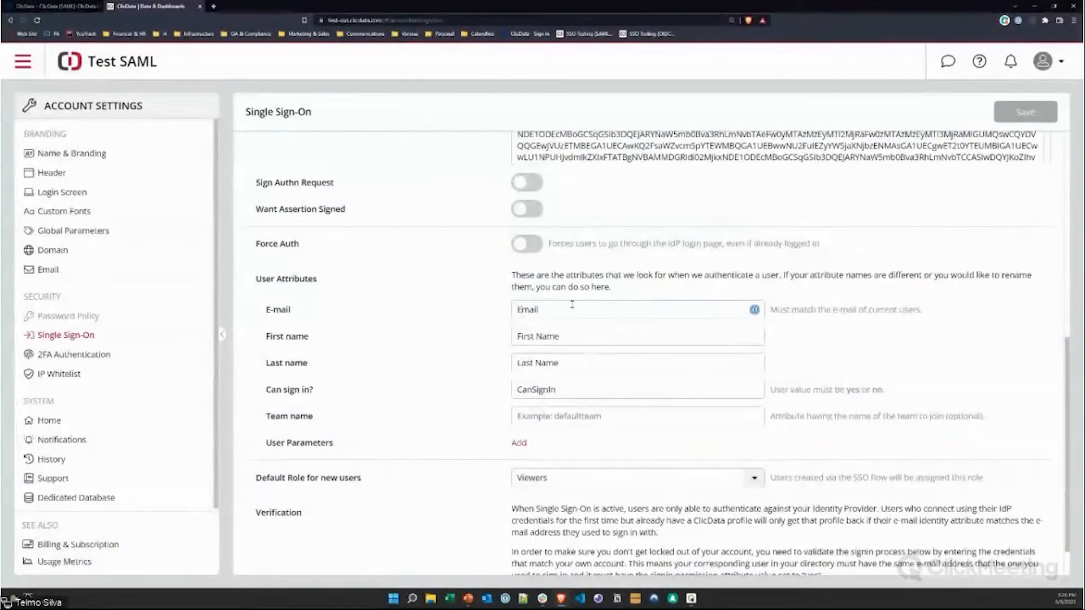
{"action": "type", "text": "-"}
{"action": "key", "text": "BackSpace"}
{"action": "key", "text": "BackSpace"}
Step: Retype the E so the E-mail mapping reads 'Email' again, moving through First Name and Last Name to Team name
{"action": "type", "text": "e"}
{"action": "key", "text": "BackSpace"}
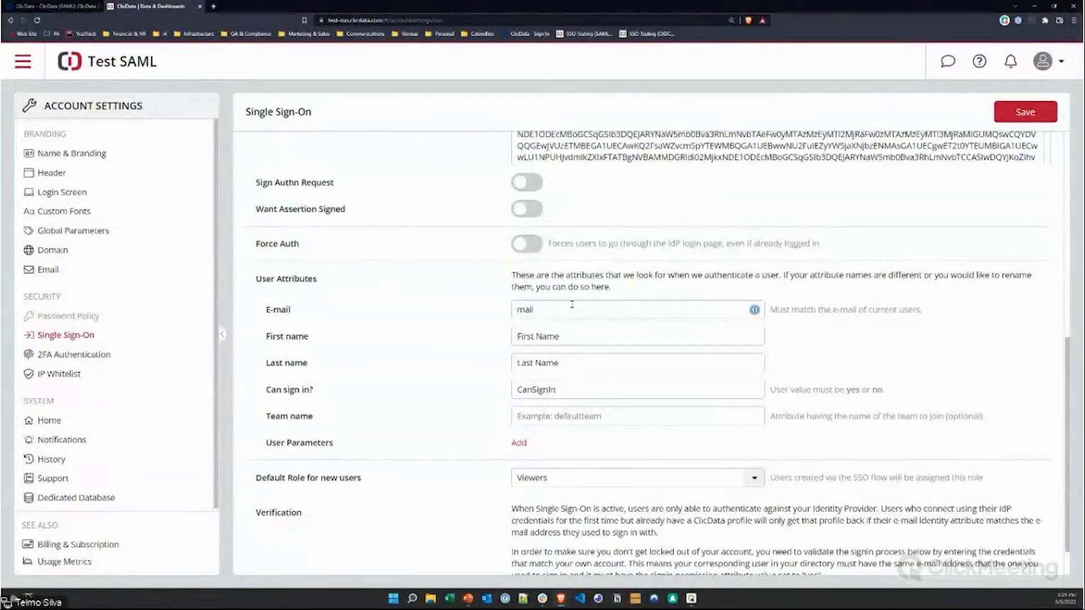
{"action": "type", "text": "E"}
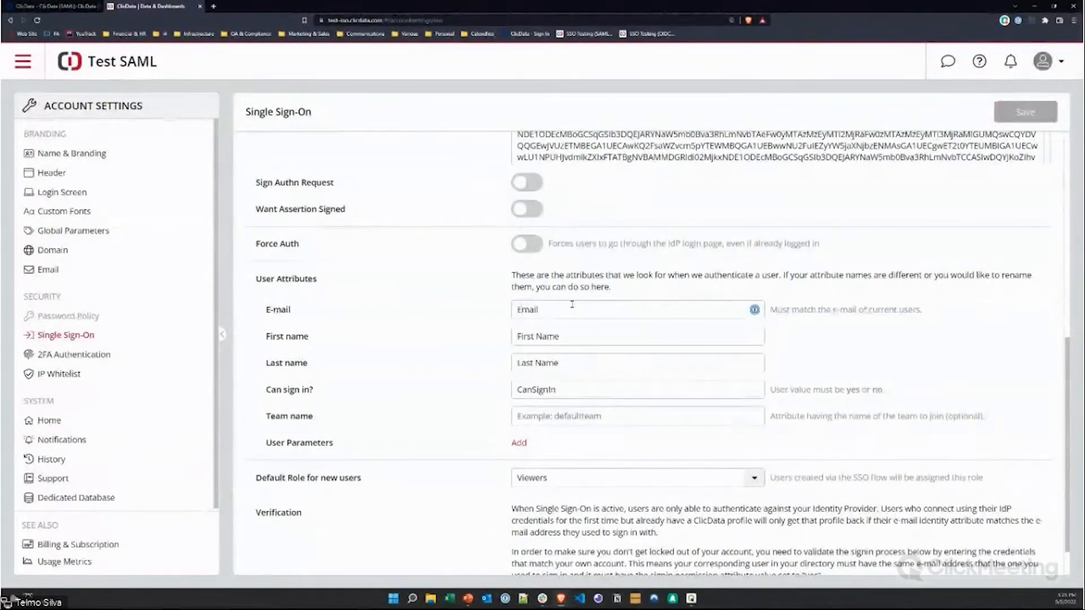
{"action": "key", "text": "Tab"}
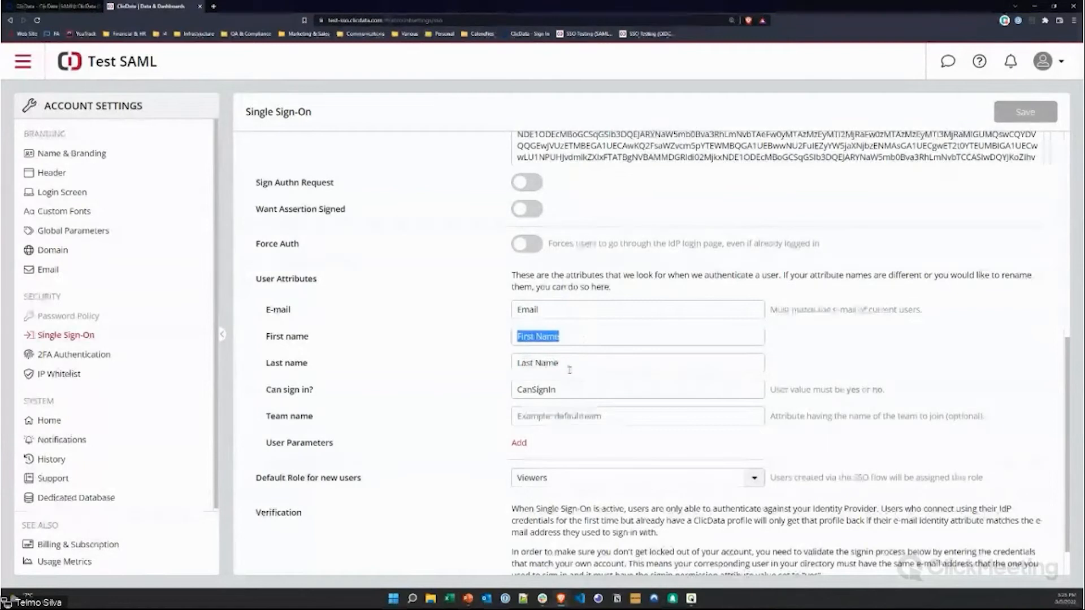
{"action": "key", "text": "Tab"}
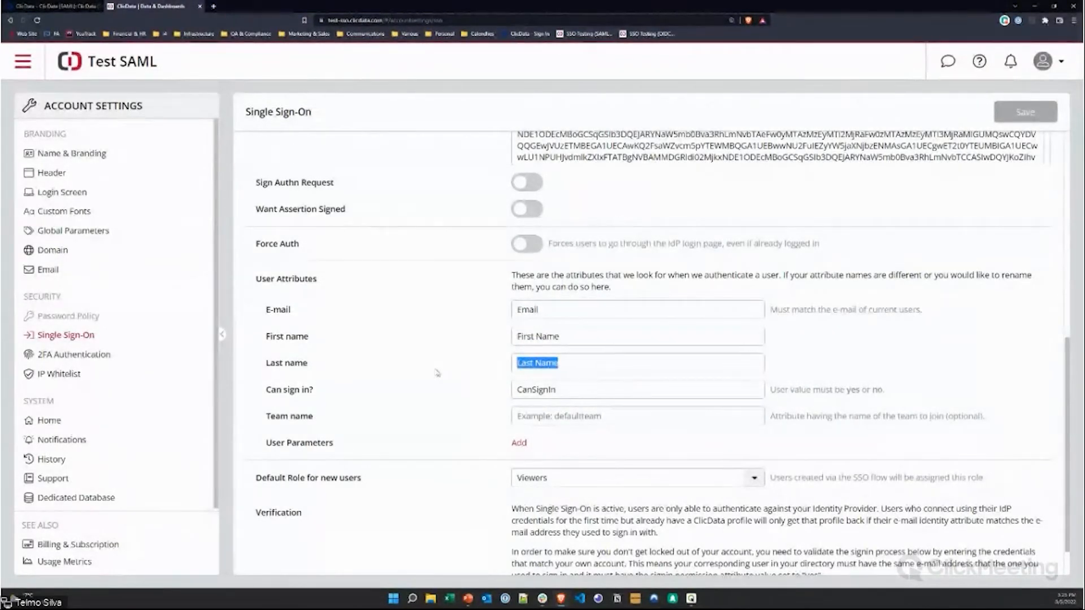
{"action": "left_click", "coordinate": [574, 415]}
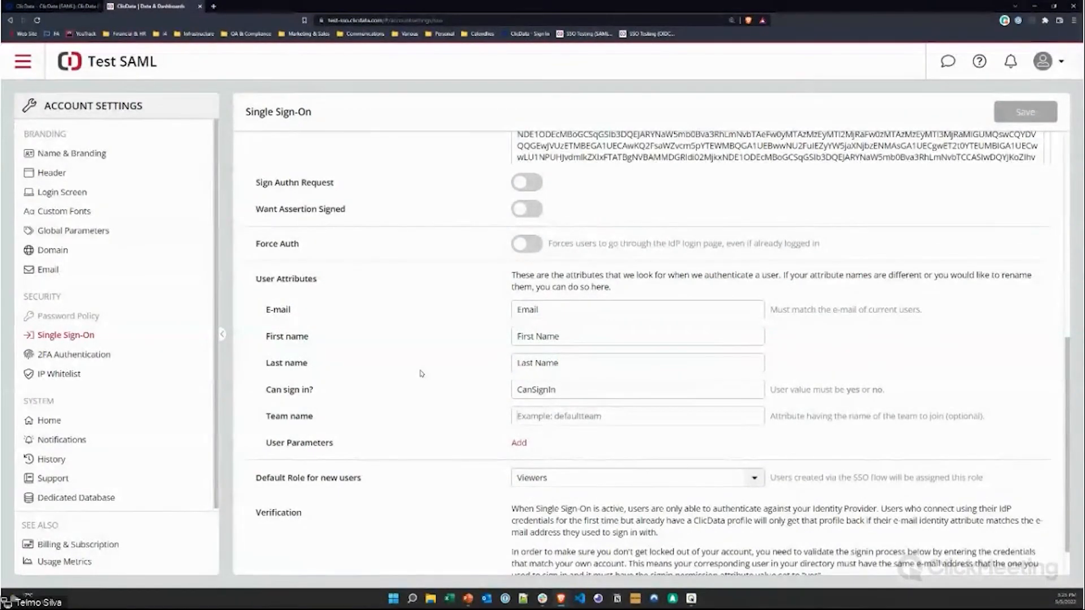
{"action": "scroll", "coordinate": [421, 374], "scroll_direction": "down", "scroll_amount": 1}
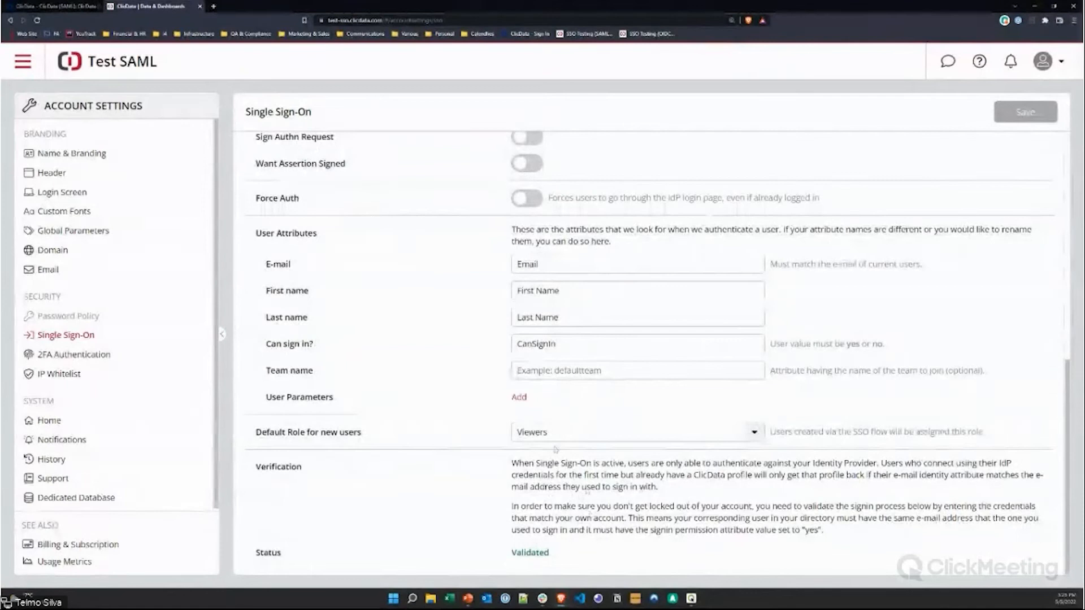
{"action": "scroll", "coordinate": [463, 392], "scroll_direction": "up", "scroll_amount": 3}
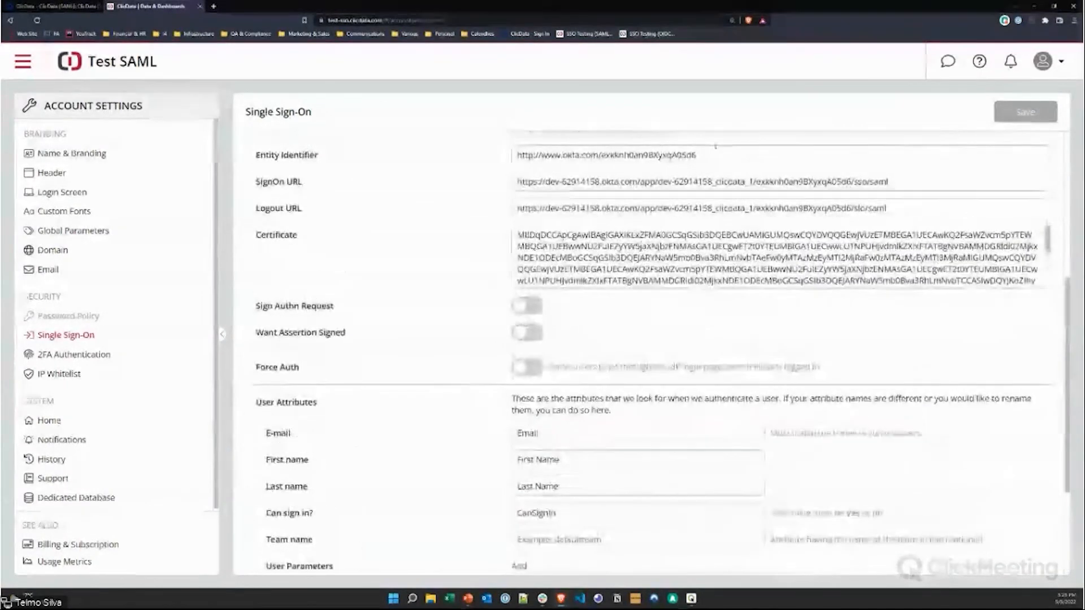
{"action": "scroll", "coordinate": [570, 265], "scroll_direction": "up", "scroll_amount": 4}
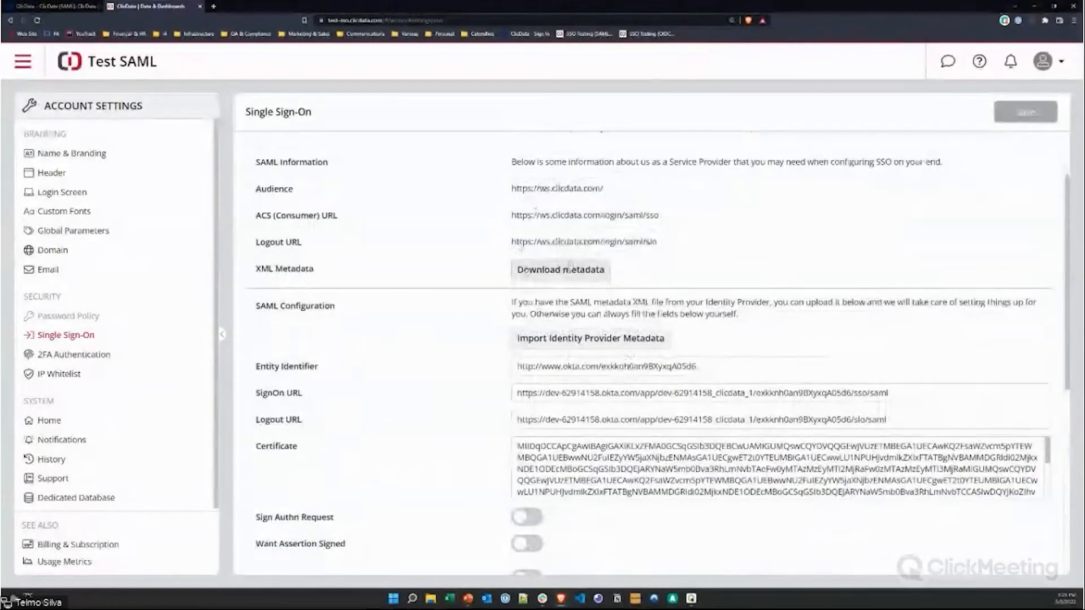
{"action": "left_click", "coordinate": [32, 7]}
{"action": "scroll", "coordinate": [475, 434], "scroll_direction": "down", "scroll_amount": 8}
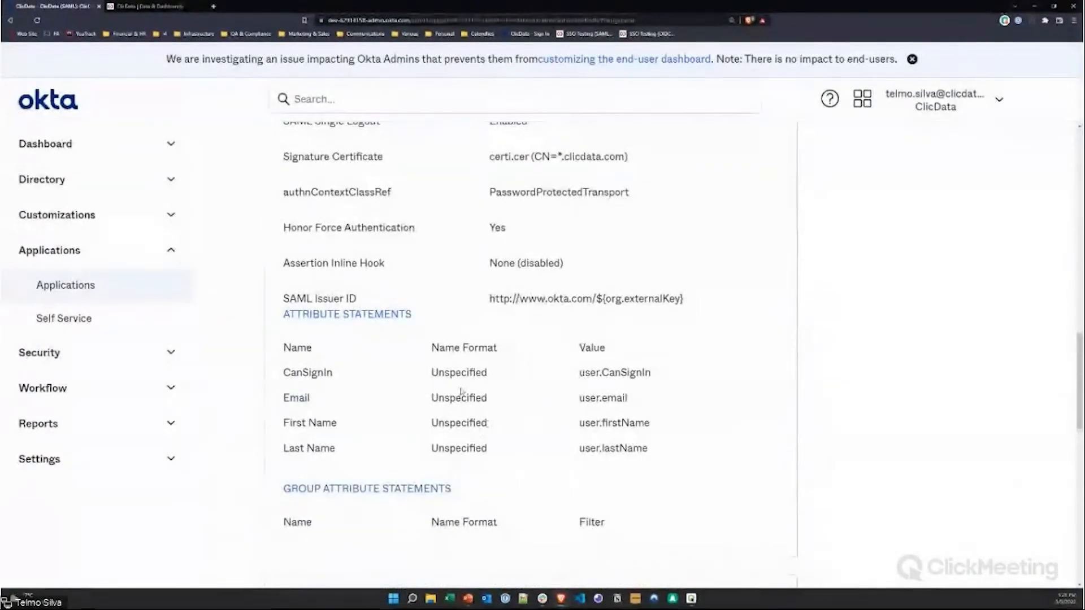
{"action": "left_click", "coordinate": [162, 6]}
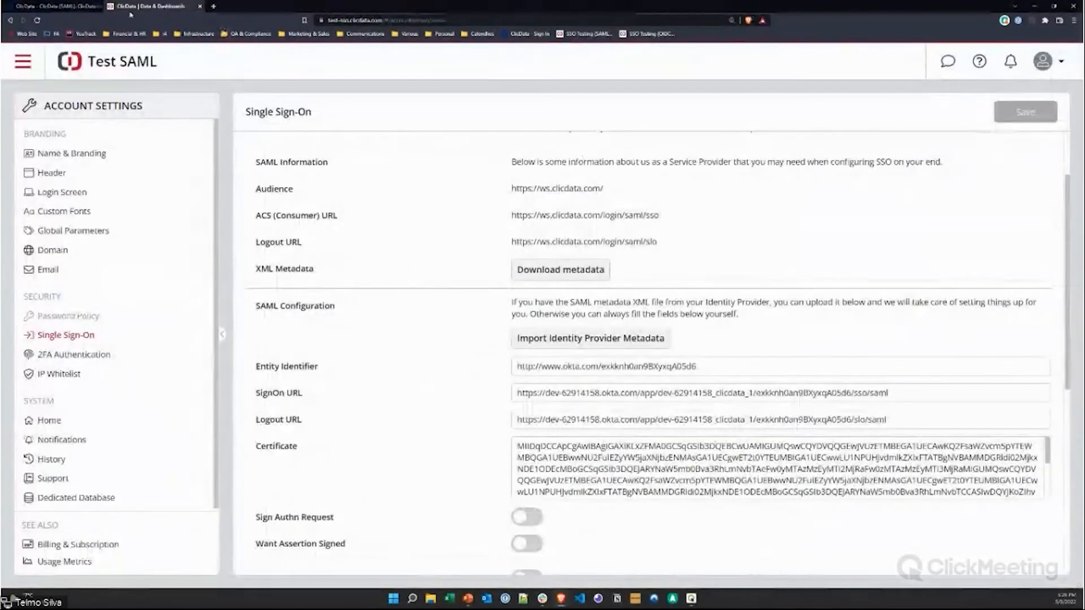
{"action": "scroll", "coordinate": [649, 469], "scroll_direction": "down", "scroll_amount": 5}
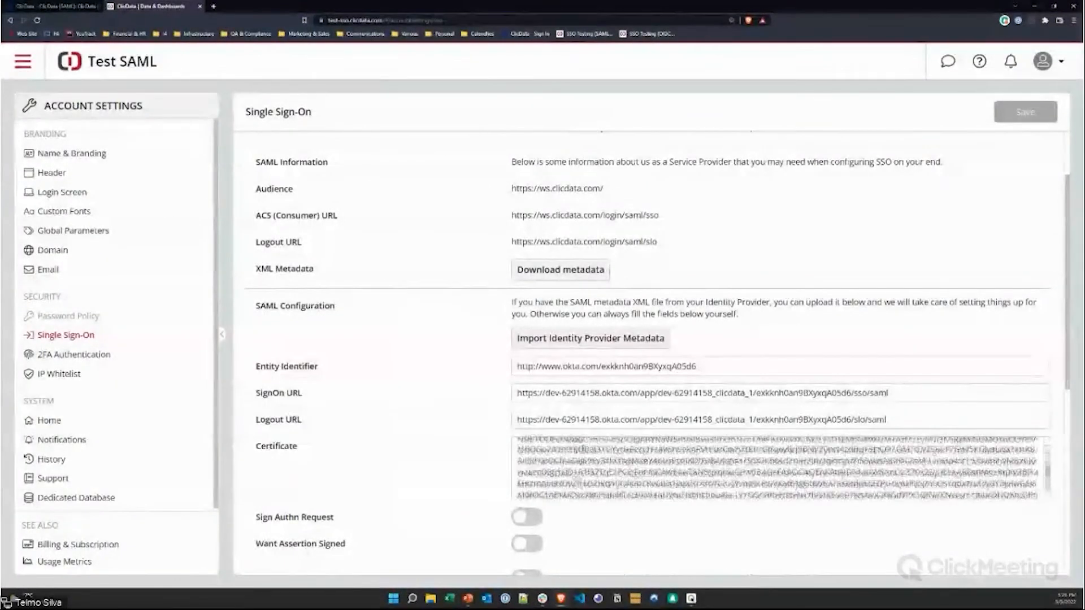
{"action": "scroll", "coordinate": [649, 505], "scroll_direction": "down", "scroll_amount": 5}
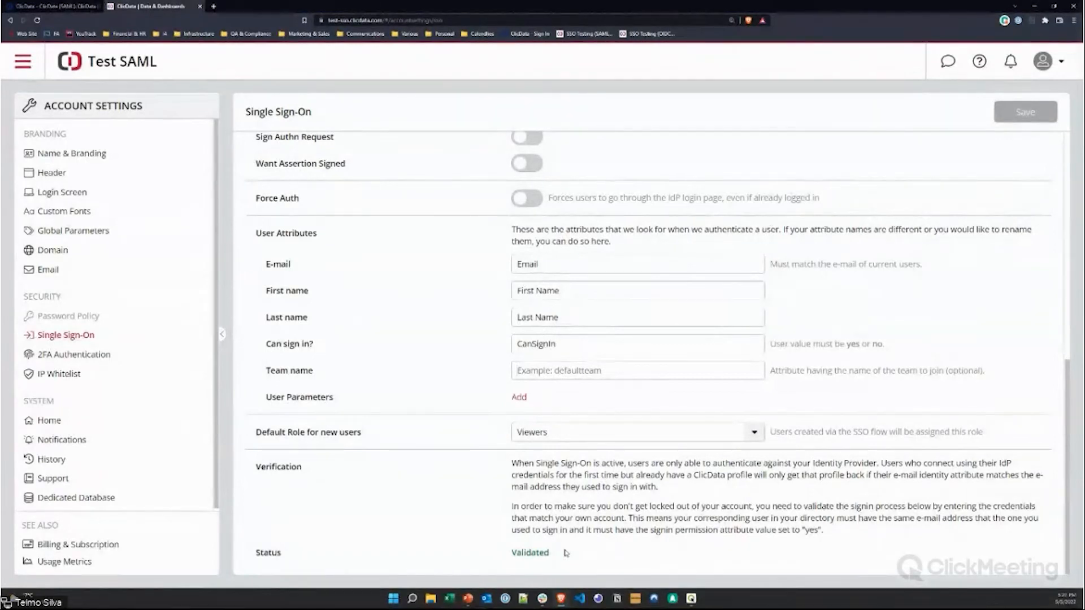
{"action": "left_click", "coordinate": [214, 7]}
{"action": "type", "text": "office365"}
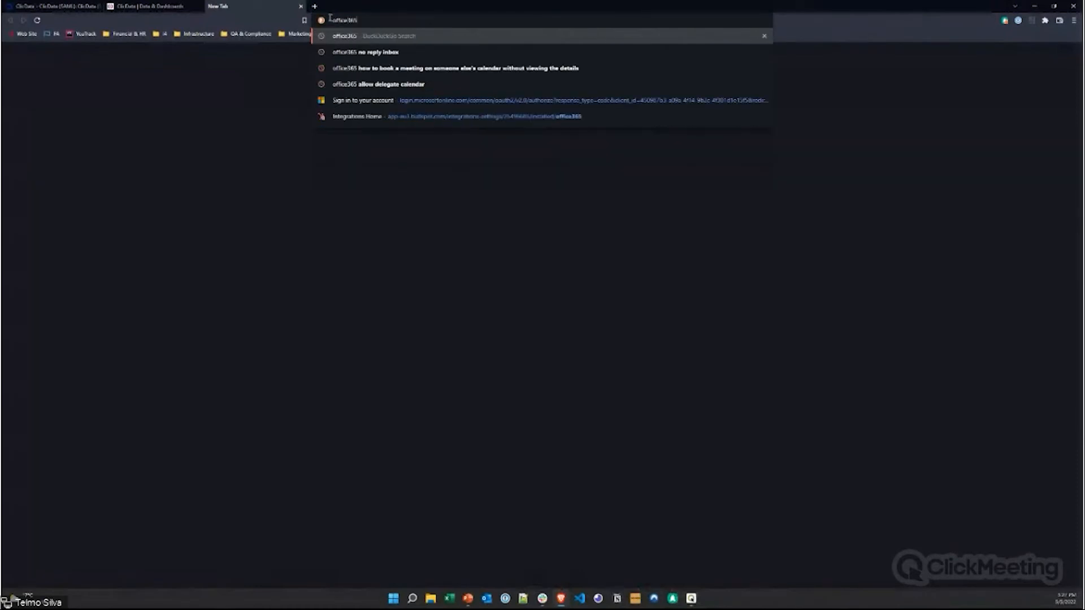
{"action": "key", "text": "Return"}
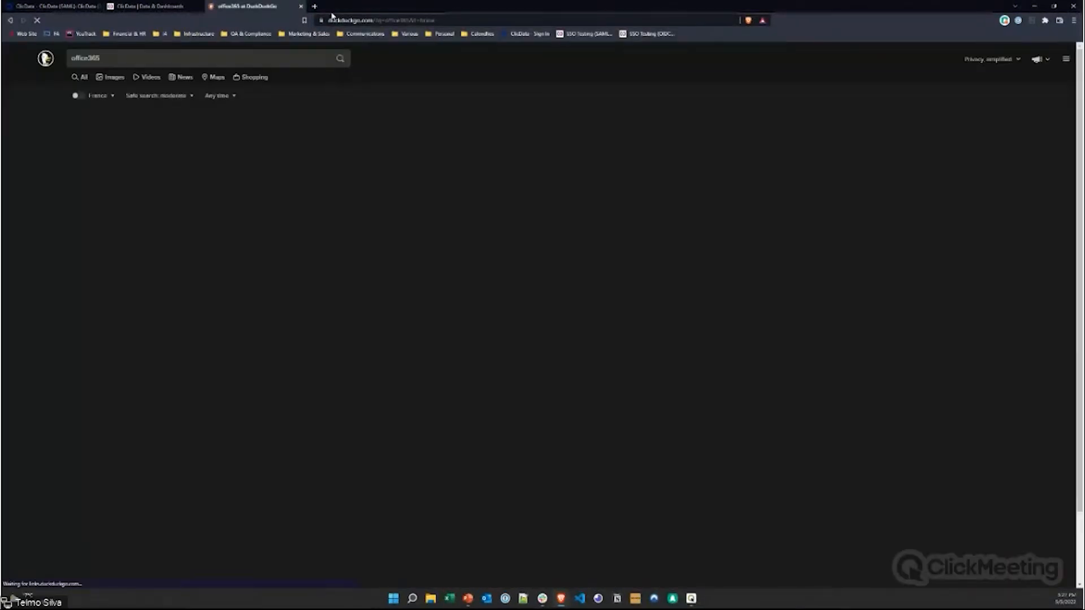
{"action": "left_click", "coordinate": [119, 263]}
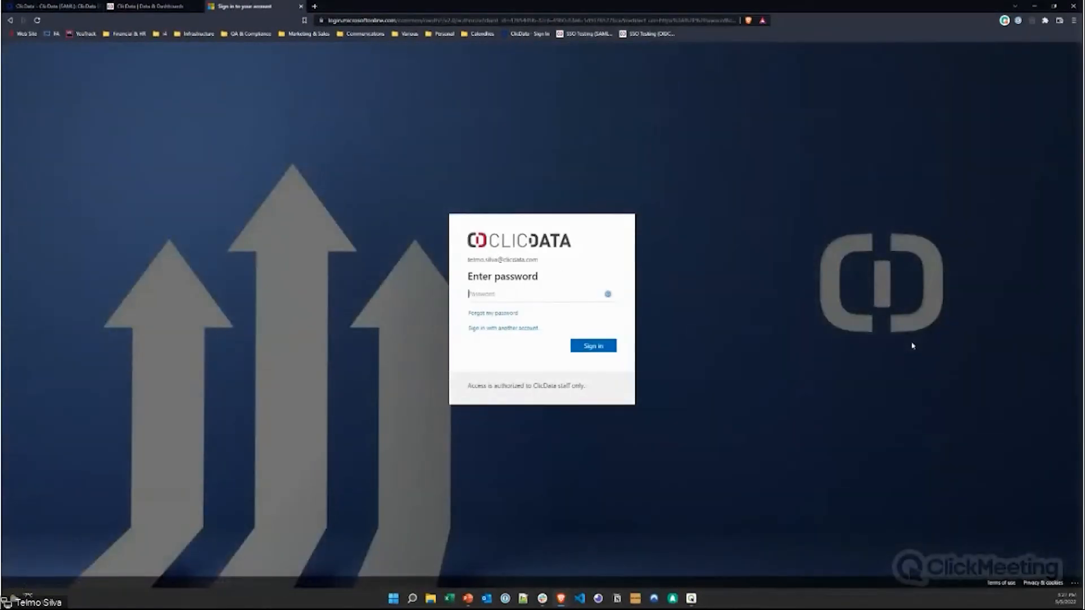
{"action": "left_click_drag", "start_coordinate": [476, 261], "coordinate": [536, 261]}
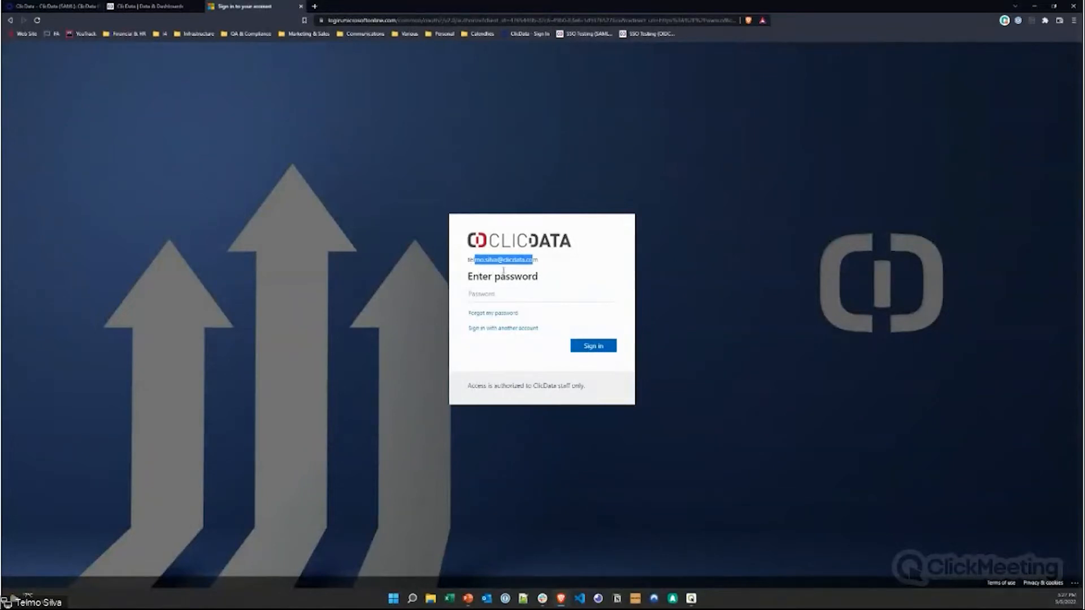
{"action": "left_click", "coordinate": [502, 329]}
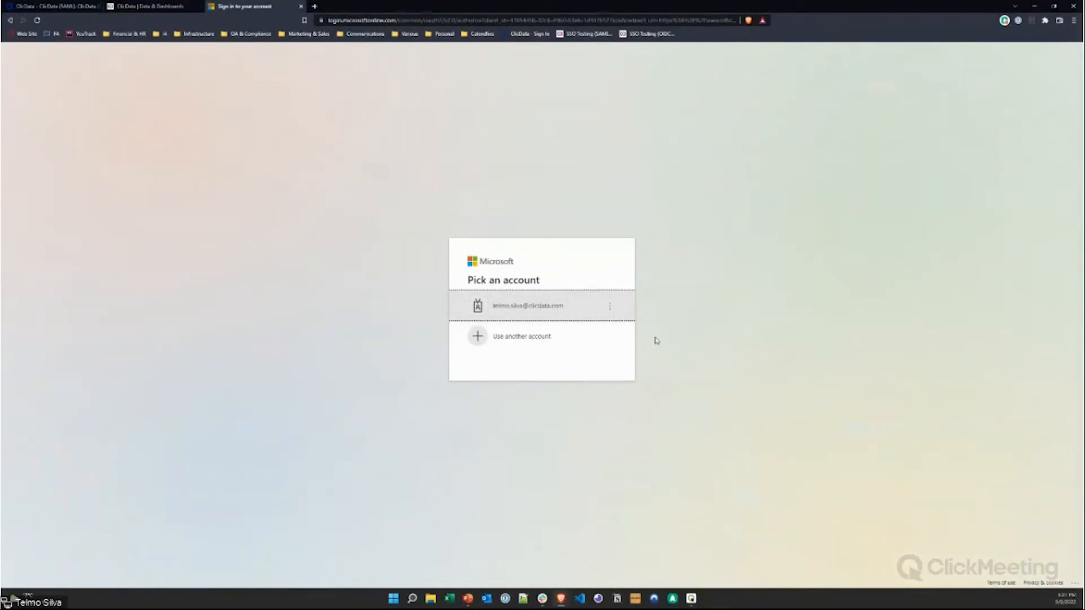
{"action": "left_click", "coordinate": [301, 7]}
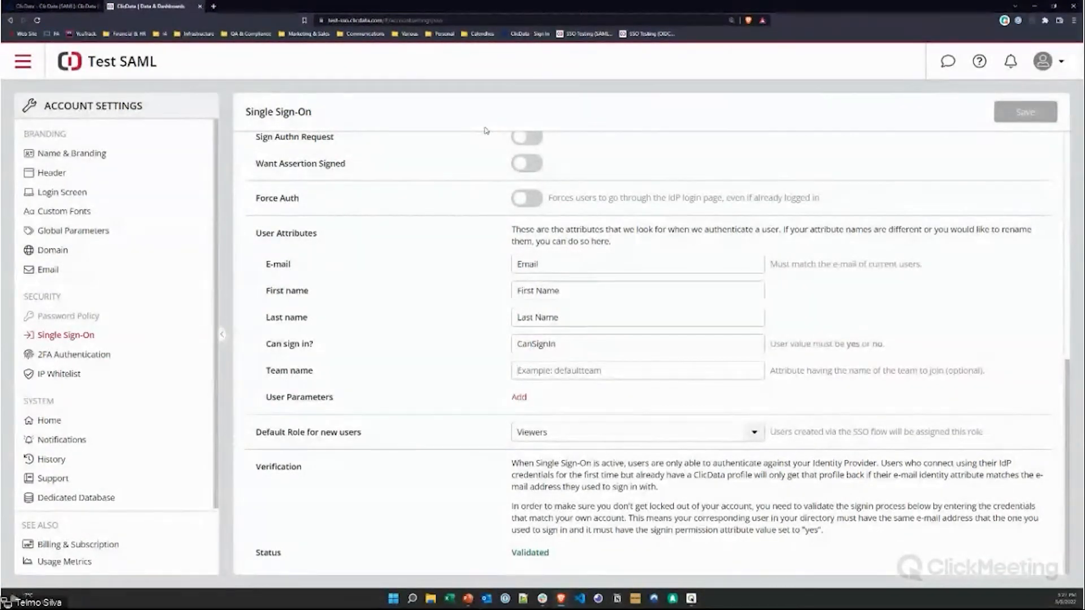
Step: Compare the Okta SAML app's attribute statements with ClicData's Single Sign-On settings
{"action": "left_click", "coordinate": [56, 9]}
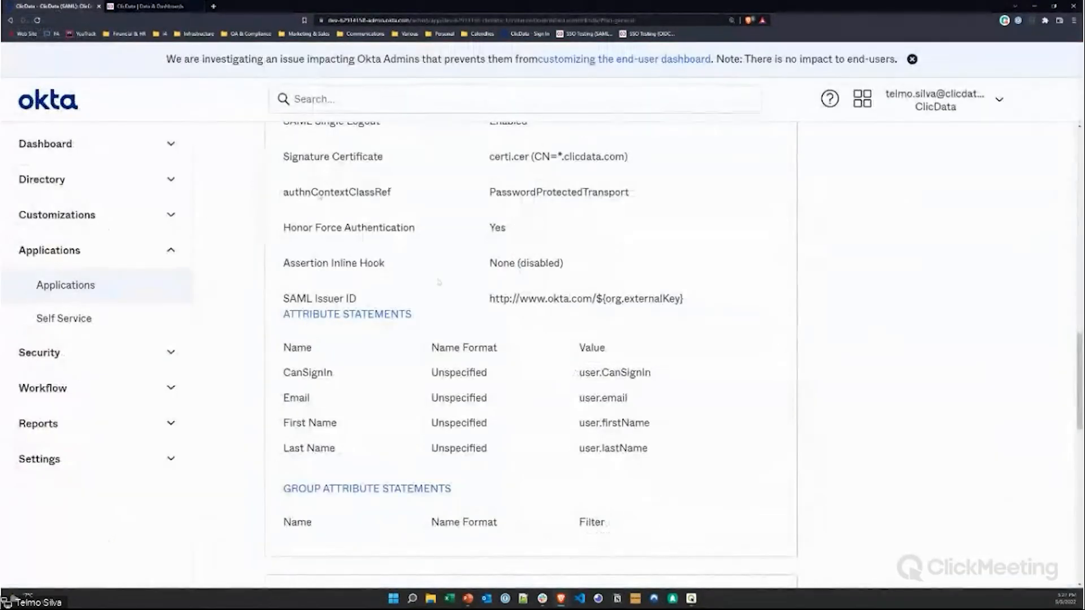
{"action": "left_click", "coordinate": [150, 8]}
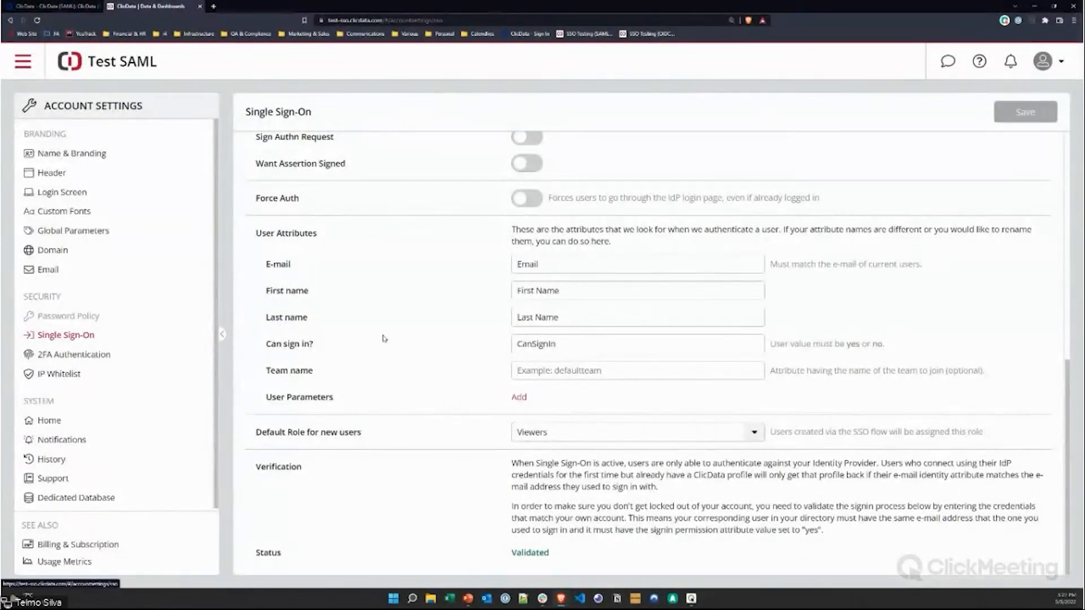
{"action": "left_click", "coordinate": [81, 6]}
{"action": "scroll", "coordinate": [258, 219], "scroll_direction": "up", "scroll_amount": 10}
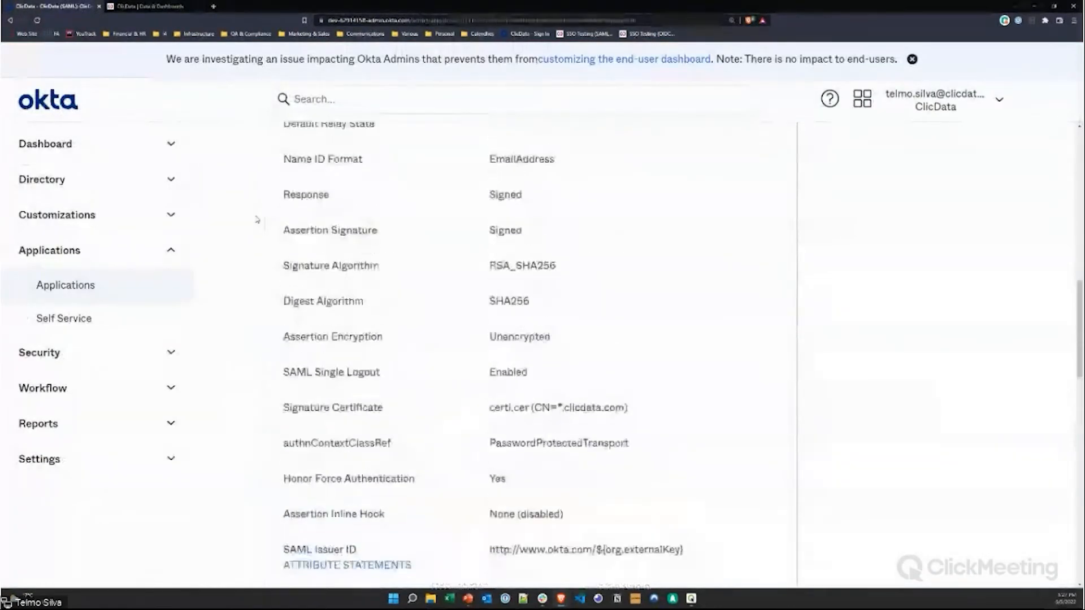
{"action": "scroll", "coordinate": [257, 220], "scroll_direction": "up", "scroll_amount": 5}
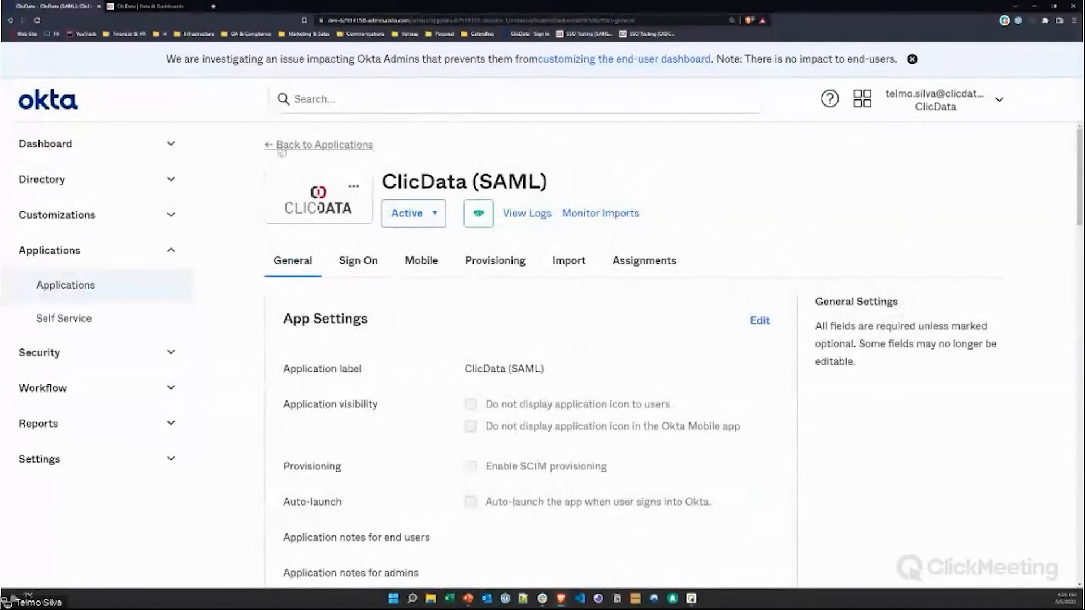
Step: Open ClicData (OIDC) from the Applications list and review its client credentials, zoomed out
{"action": "left_click", "coordinate": [283, 146]}
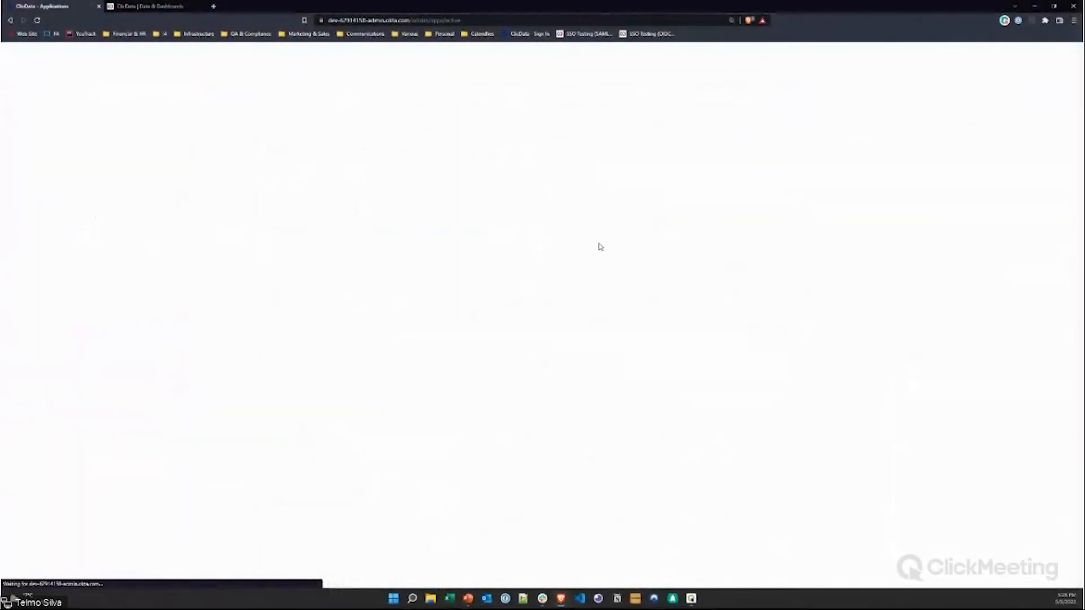
{"action": "scroll", "coordinate": [531, 373], "scroll_direction": "down", "scroll_amount": 2}
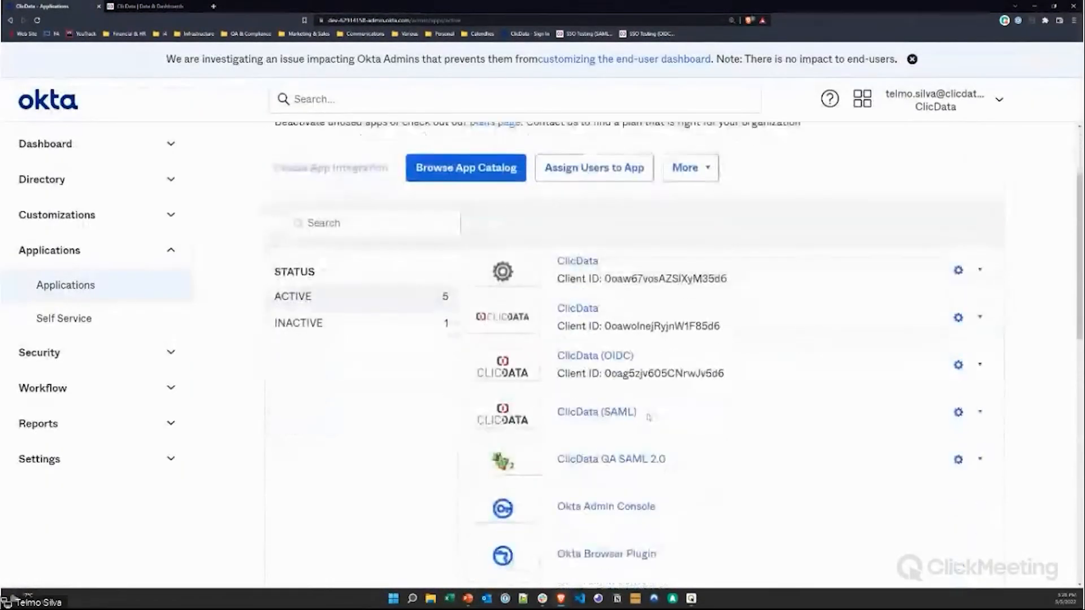
{"action": "left_click", "coordinate": [593, 358]}
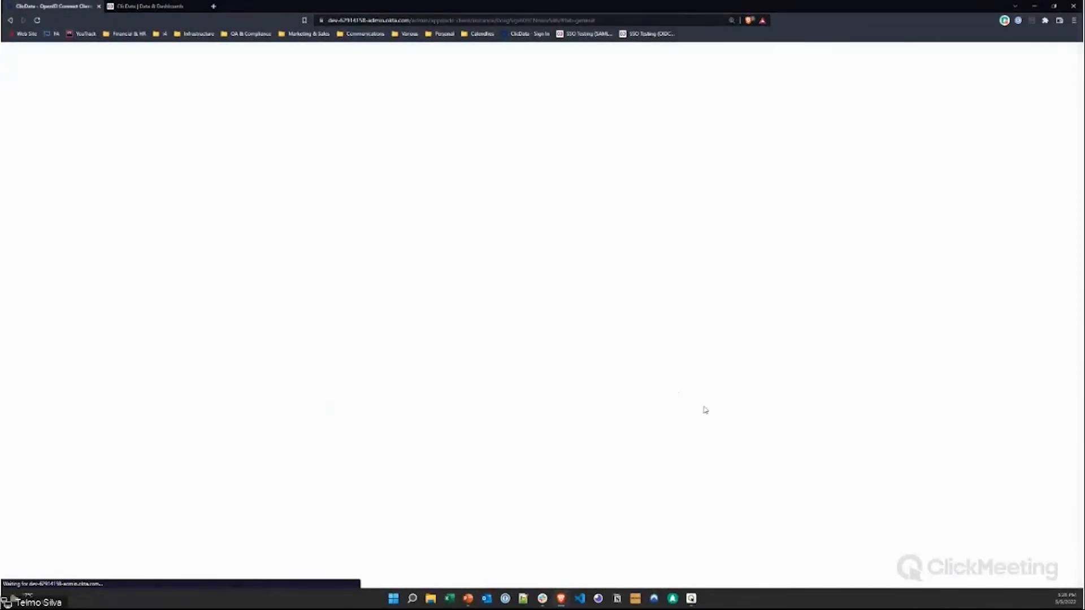
{"action": "scroll", "coordinate": [627, 387], "scroll_direction": "down", "scroll_amount": 2}
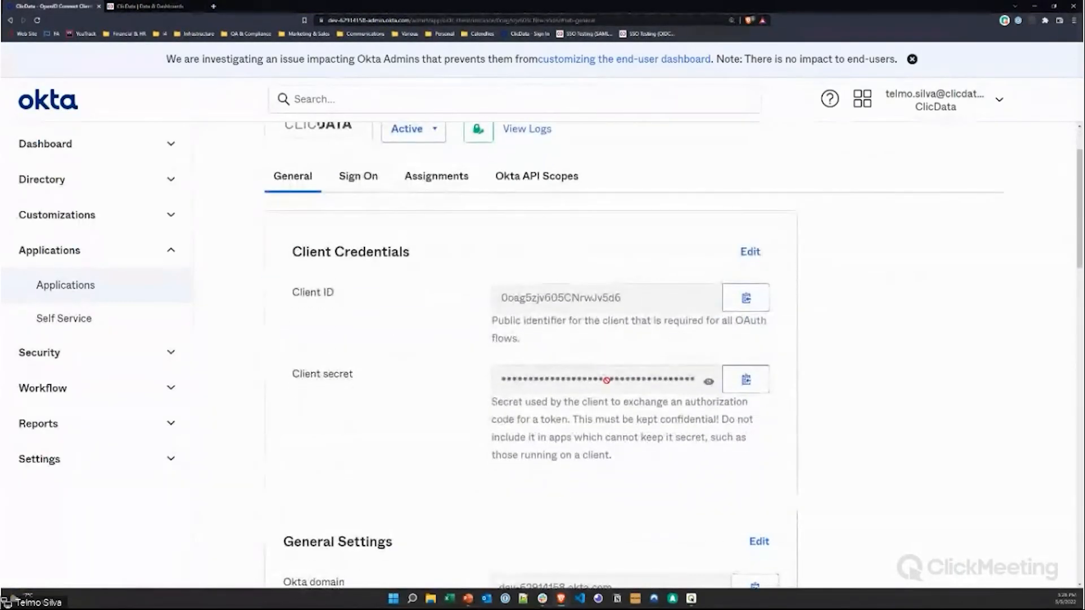
{"action": "key", "text": "ctrl+minus"}
{"action": "scroll", "coordinate": [608, 381], "scroll_direction": "down", "scroll_amount": 3}
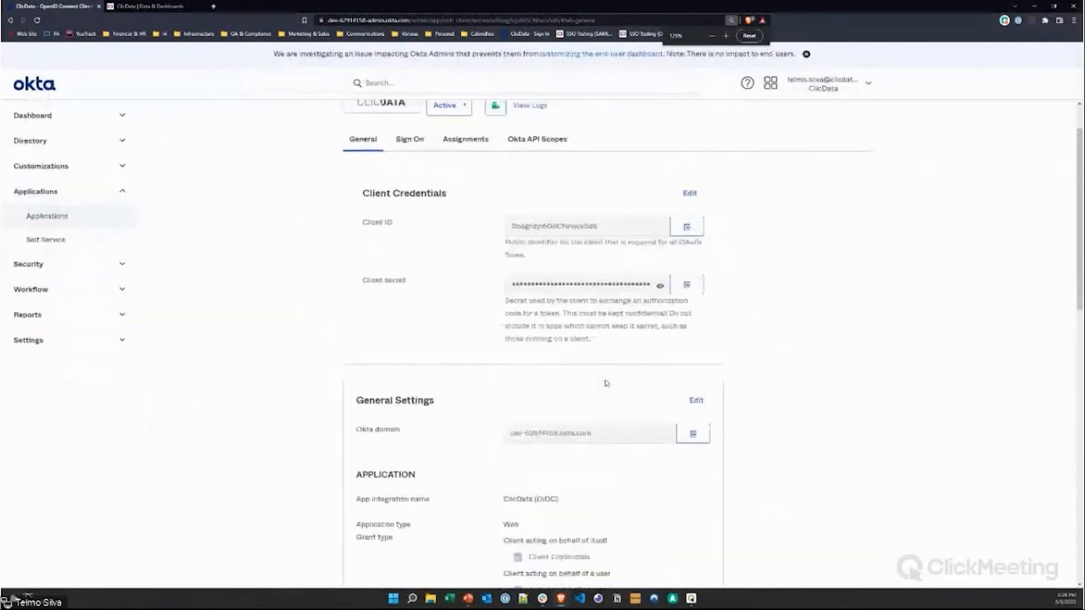
{"action": "scroll", "coordinate": [607, 383], "scroll_direction": "down", "scroll_amount": 7}
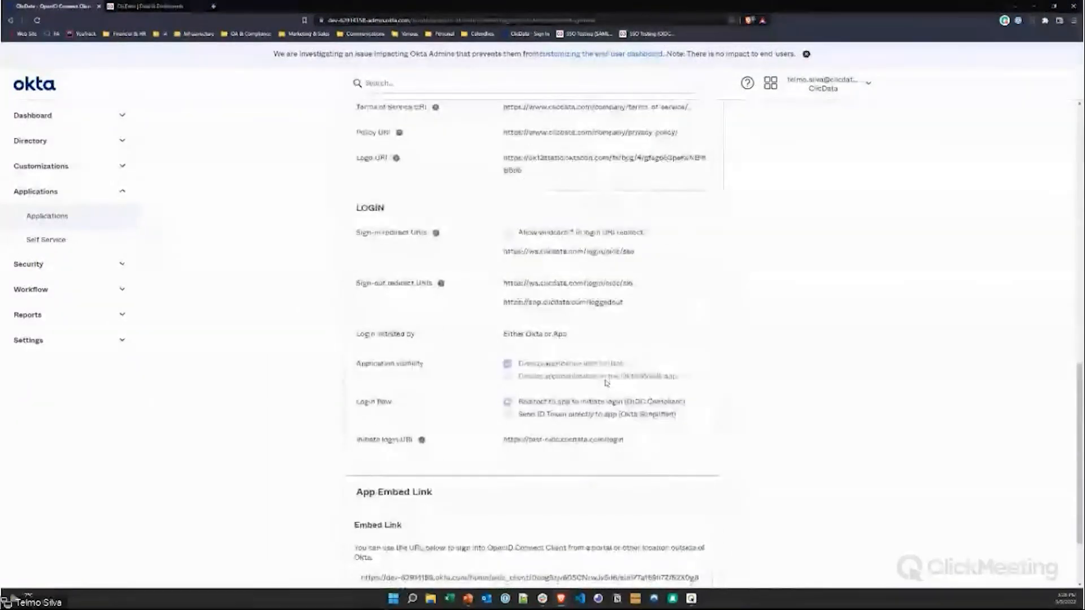
{"action": "scroll", "coordinate": [543, 334], "scroll_direction": "up", "scroll_amount": 2}
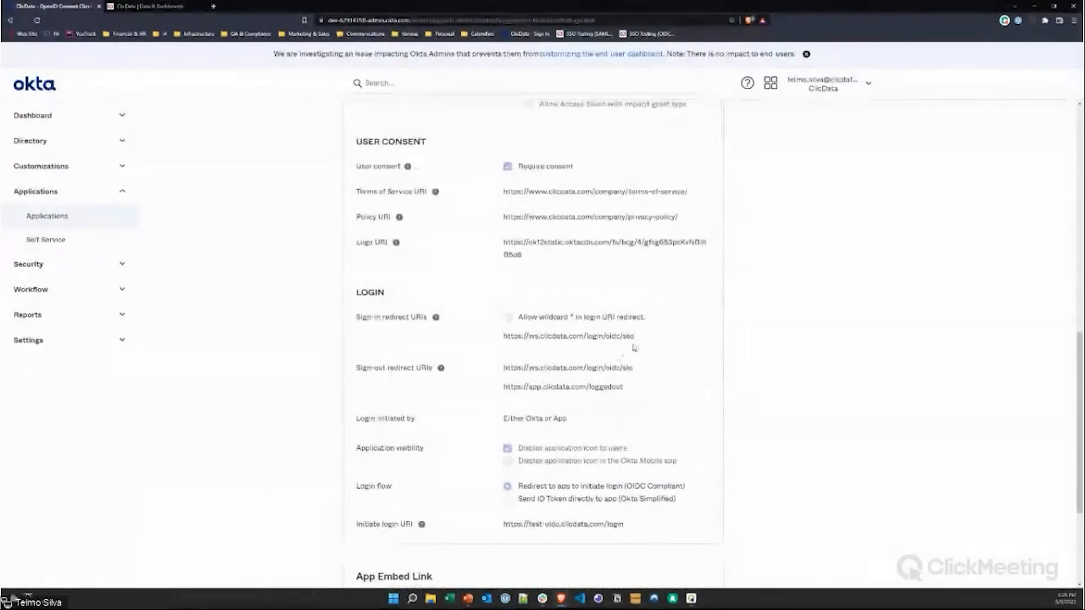
{"action": "scroll", "coordinate": [493, 340], "scroll_direction": "up", "scroll_amount": 12}
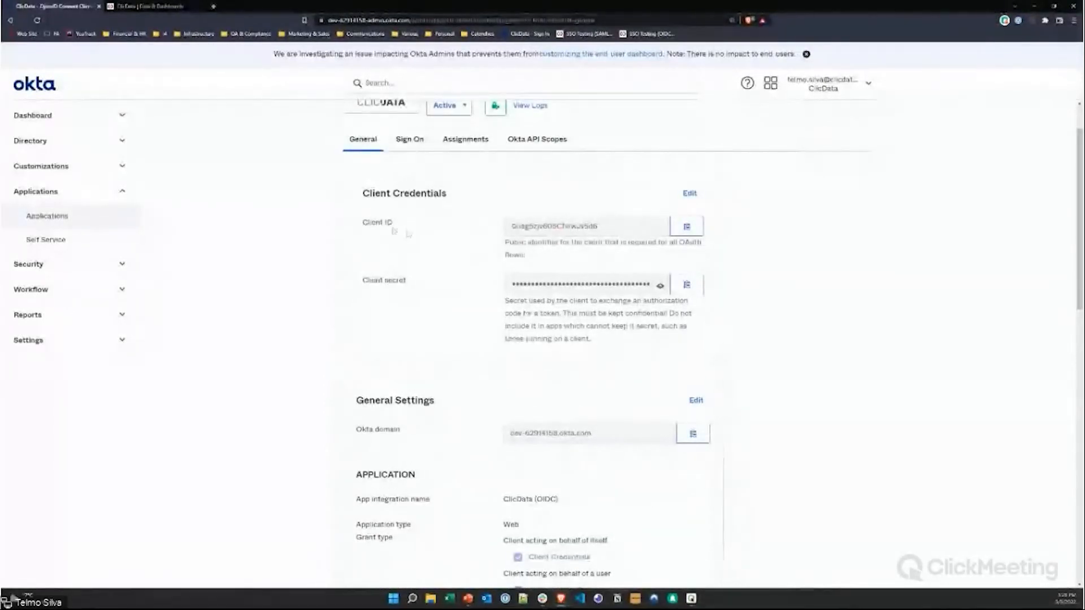
Step: Load the ClicData SSO Testing (OIDC) bookmark in a new tab, signing in through Okta
{"action": "left_click", "coordinate": [213, 6]}
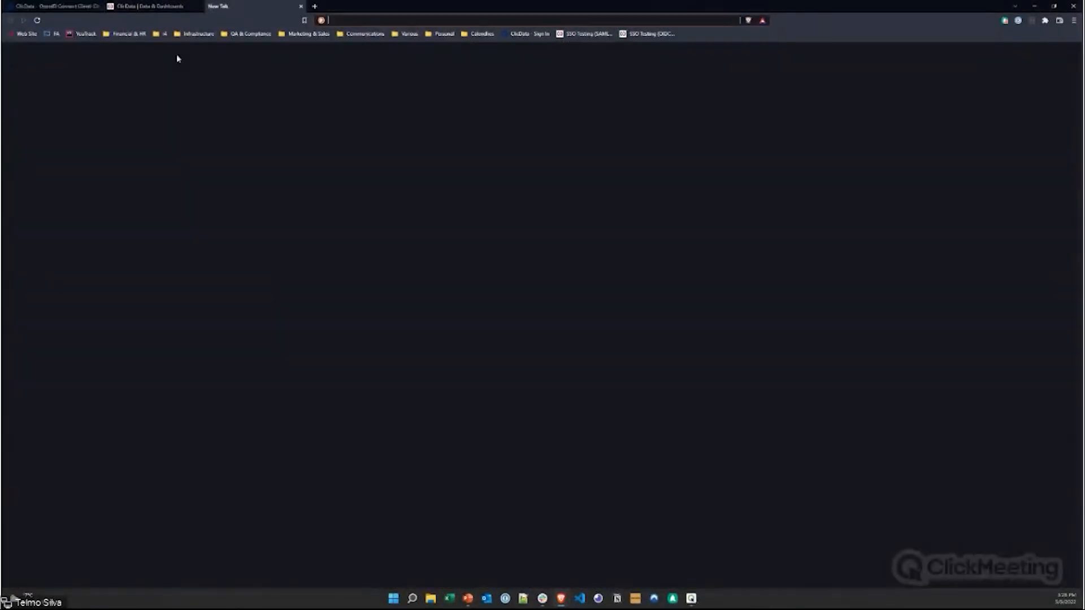
{"action": "left_click", "coordinate": [644, 32]}
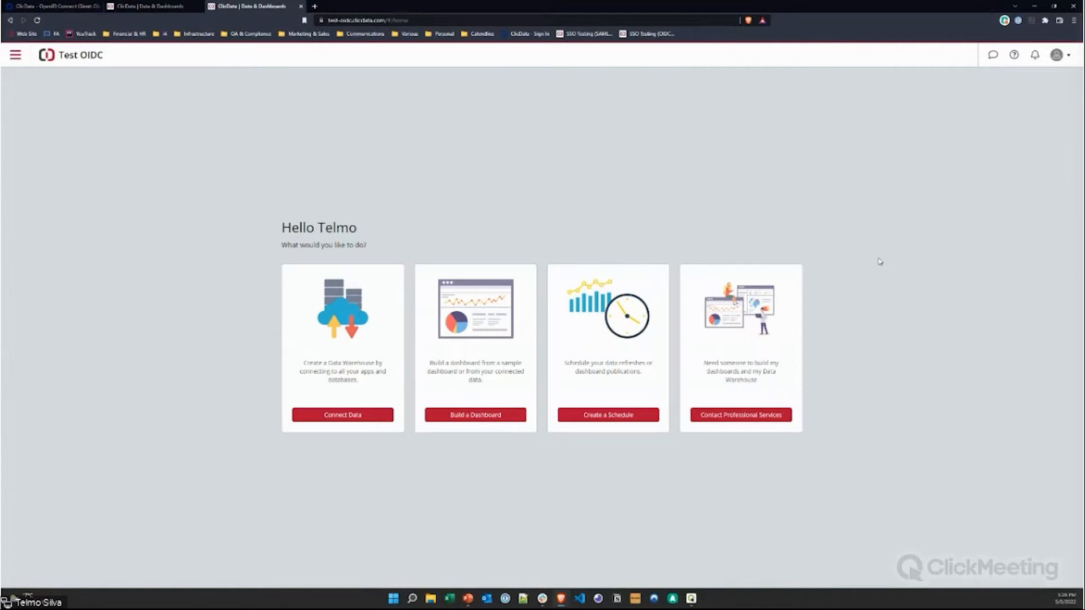
{"action": "left_click", "coordinate": [15, 54]}
Step: Reach Account Settings > Single Sign-On, keep OpenID Connect, and review the Redirect and Logout URIs
{"action": "left_click", "coordinate": [120, 240]}
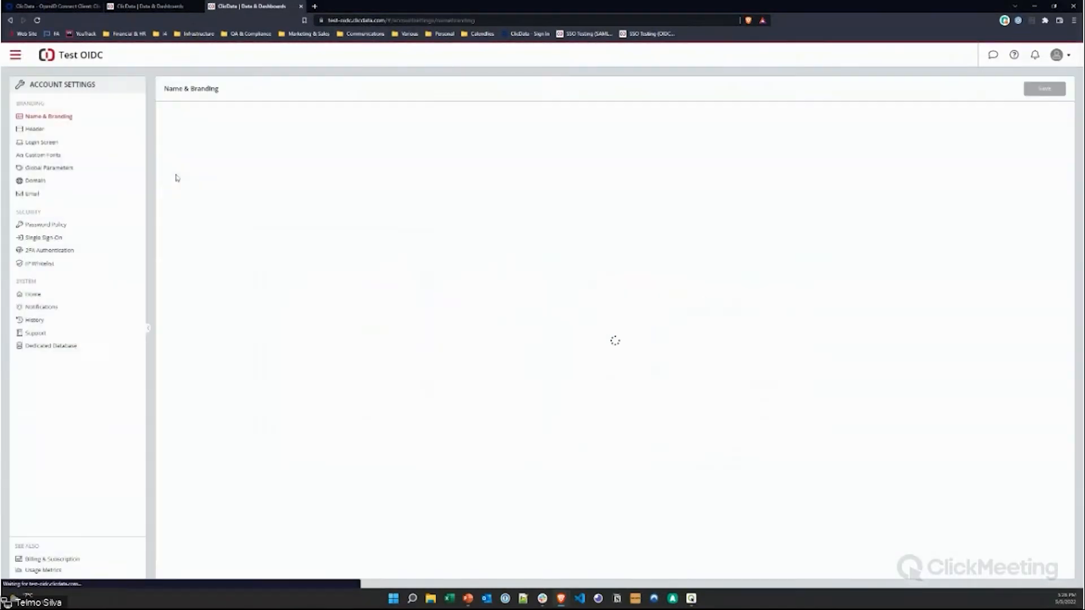
{"action": "left_click", "coordinate": [112, 239]}
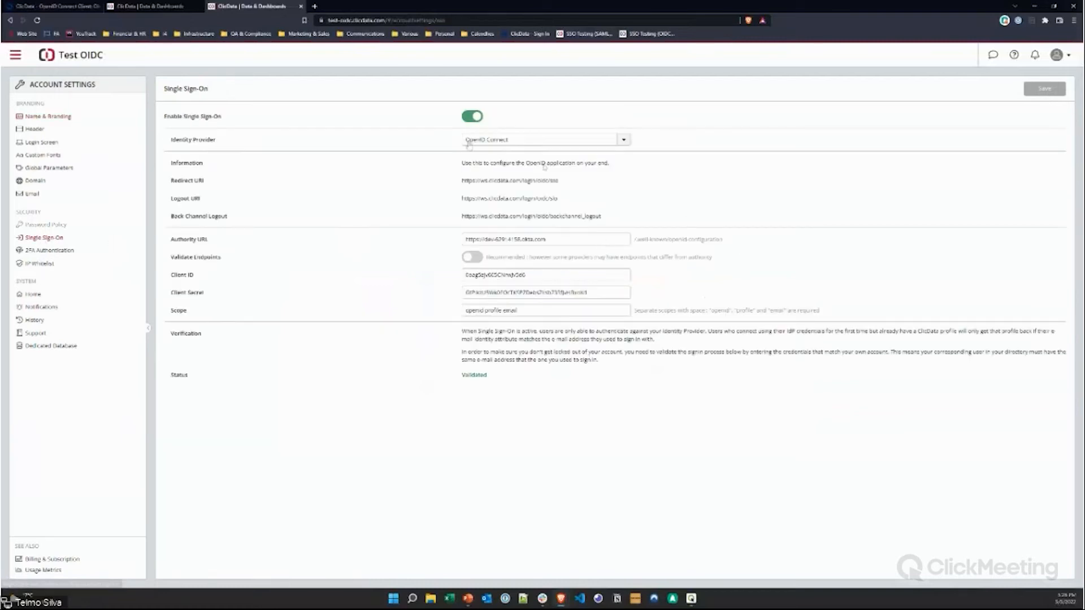
{"action": "left_click", "coordinate": [591, 142]}
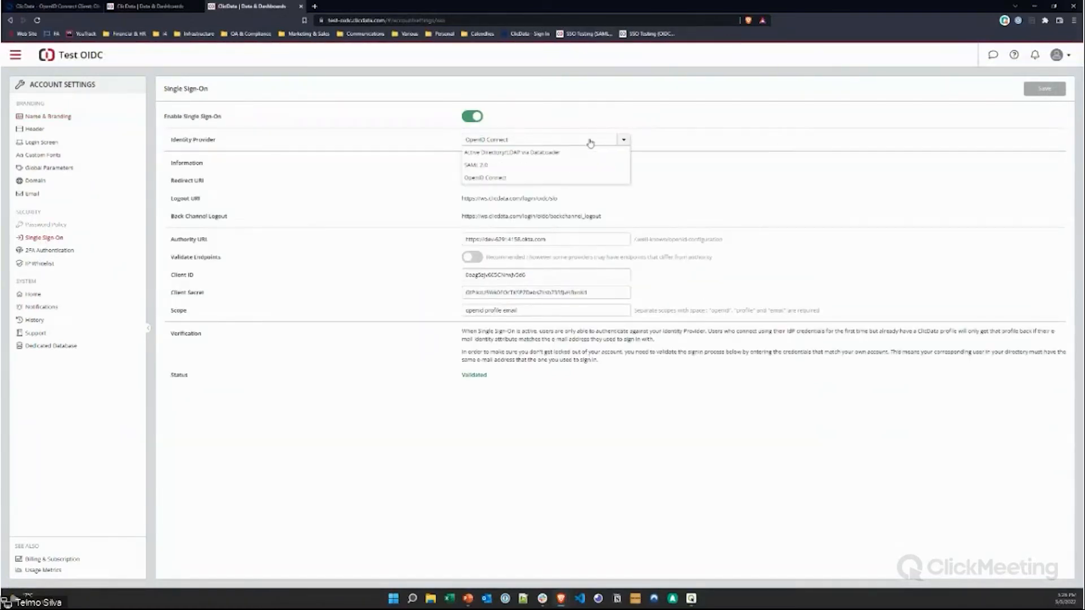
{"action": "left_click", "coordinate": [490, 178]}
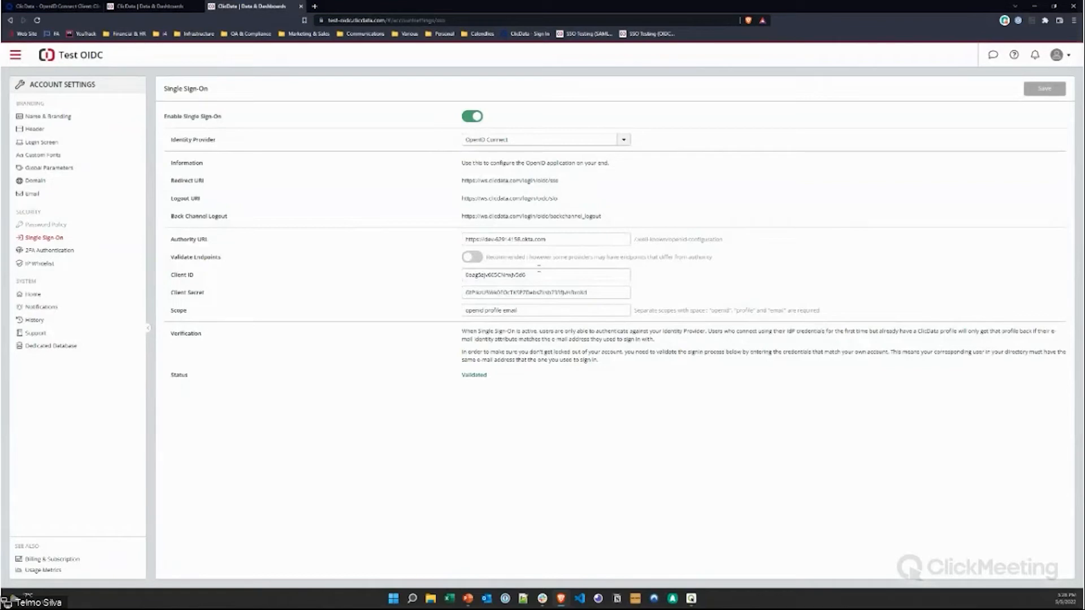
{"action": "left_click_drag", "start_coordinate": [561, 184], "coordinate": [440, 182]}
{"action": "left_click_drag", "start_coordinate": [562, 203], "coordinate": [450, 202]}
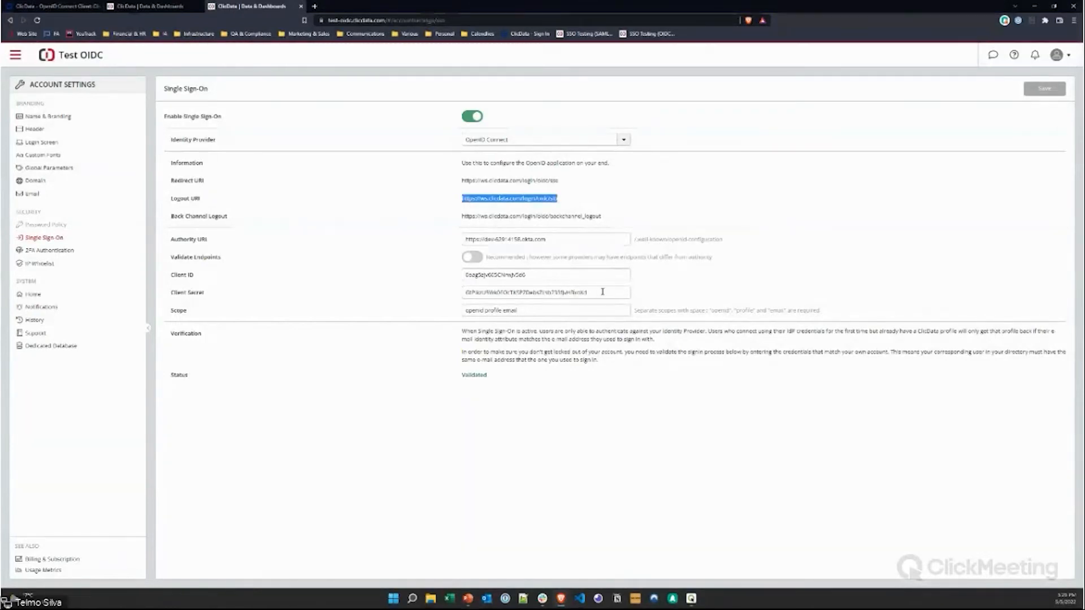
Step: Enter a new OIDC client secret and compare it with the Okta client credentials
{"action": "triple_click", "coordinate": [552, 293]}
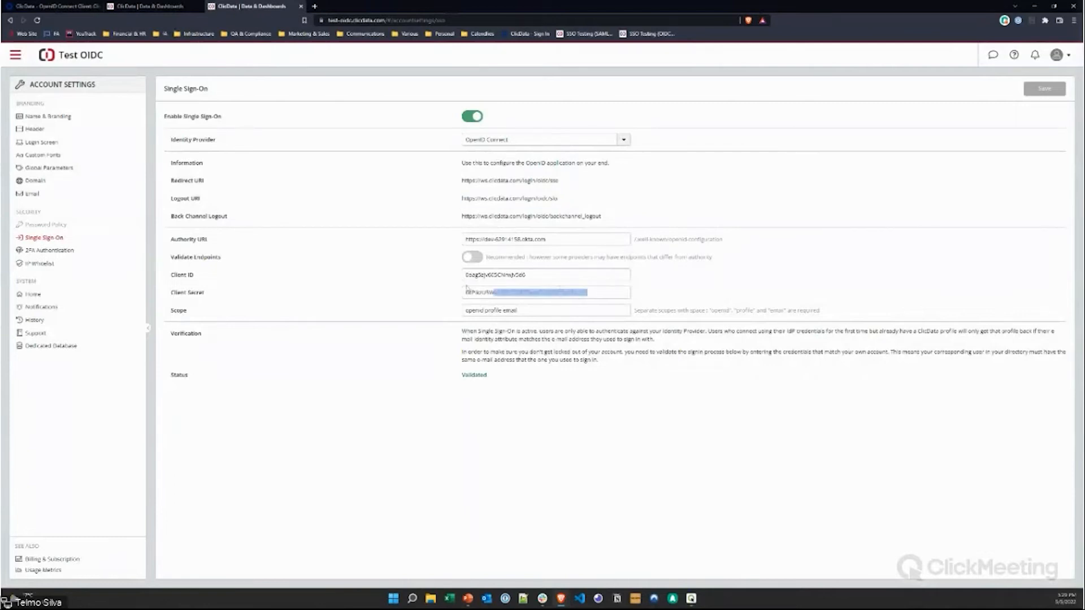
{"action": "type", "text": "asna"}
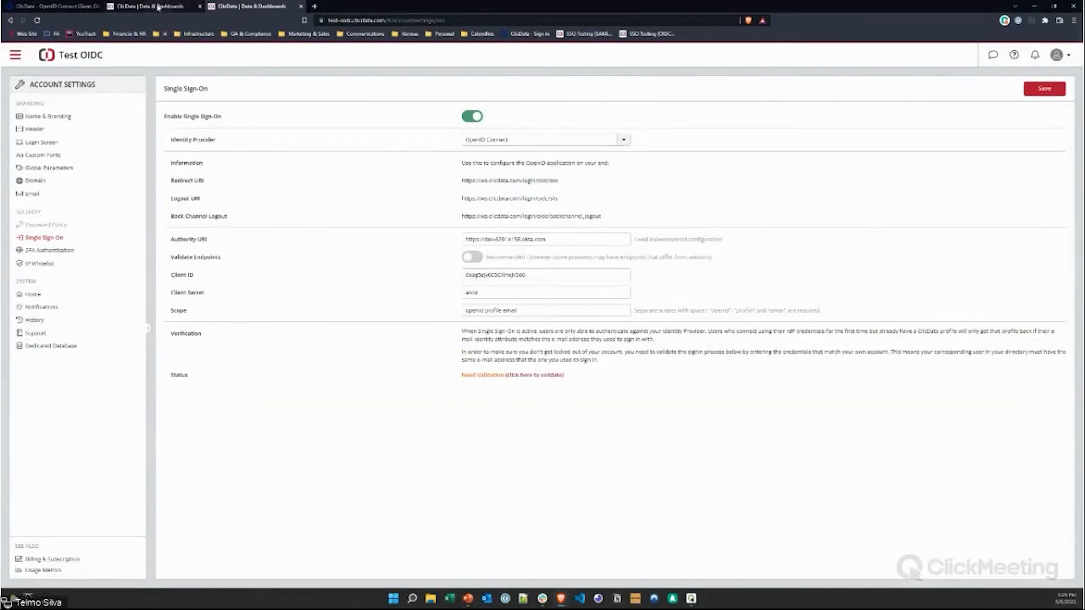
{"action": "left_click", "coordinate": [56, 7]}
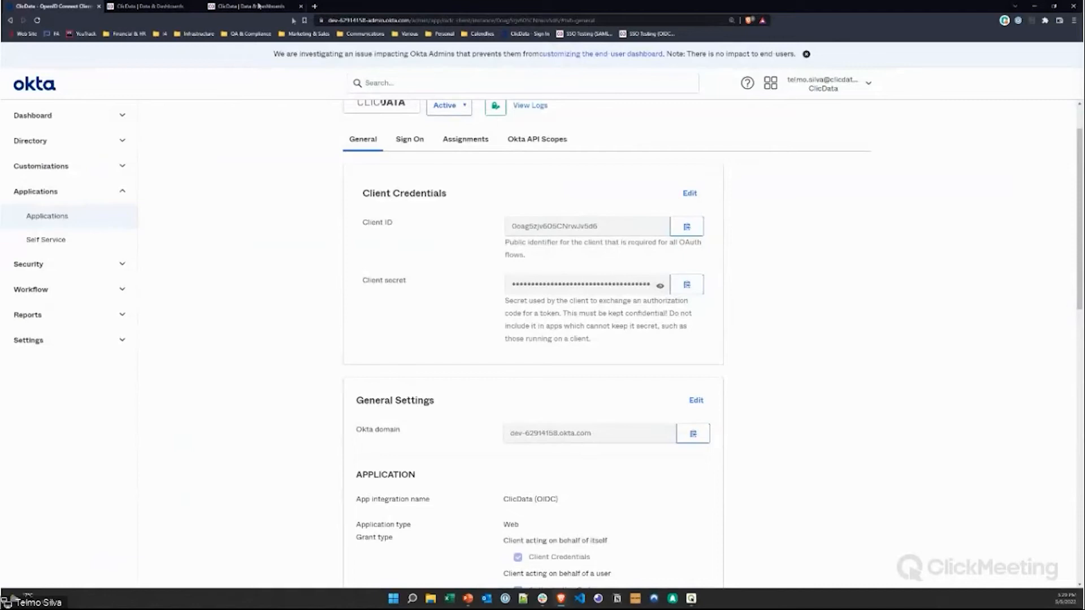
{"action": "left_click", "coordinate": [238, 9]}
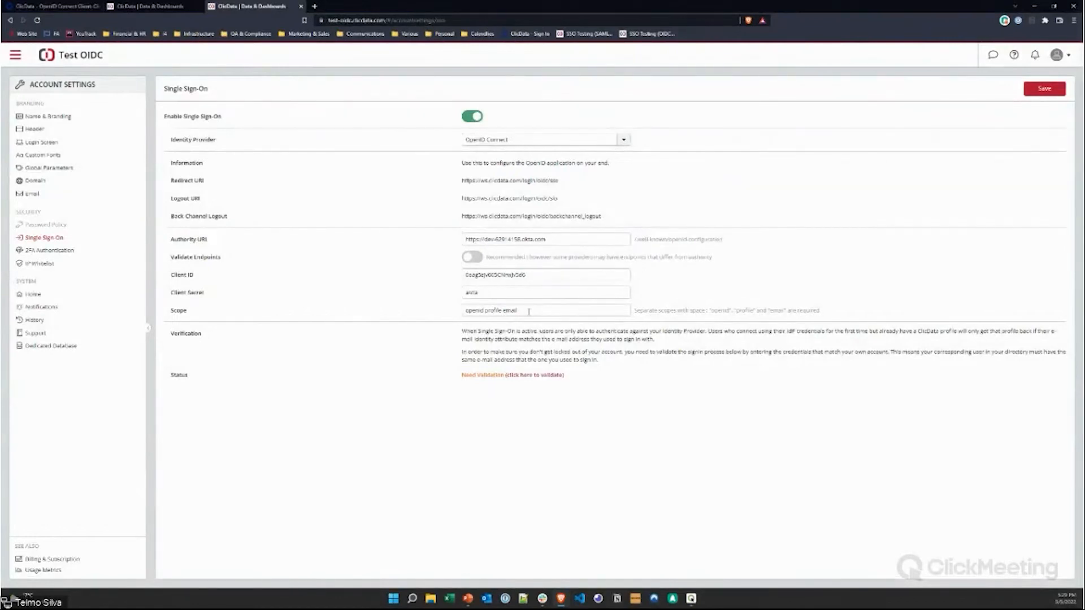
Step: Review the required-scopes note, the profile and email scopes, Authority URL and Client ID
{"action": "left_click_drag", "start_coordinate": [817, 312], "coordinate": [709, 312]}
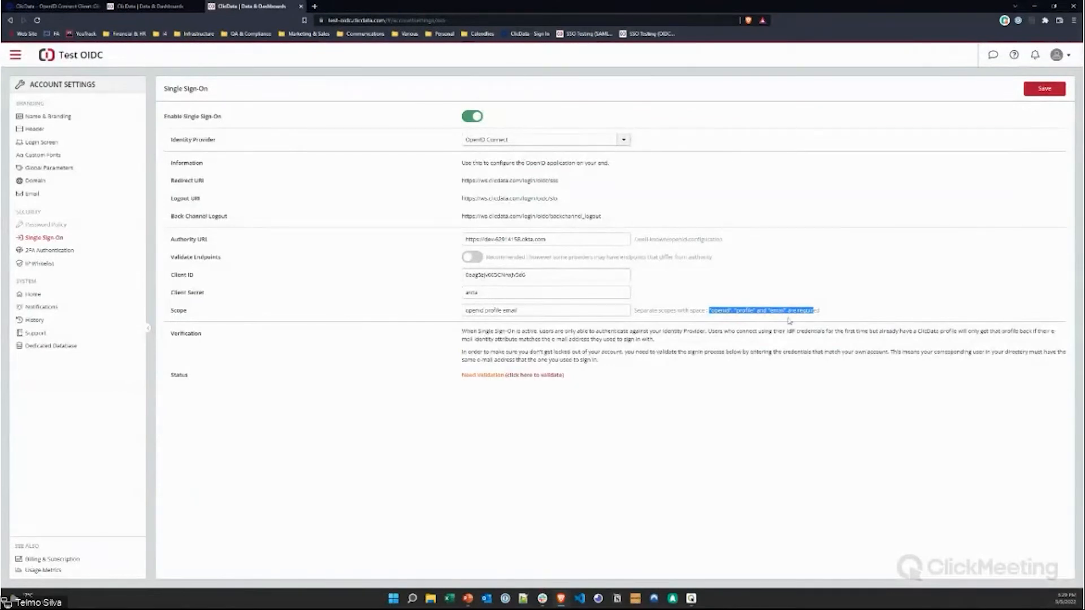
{"action": "double_click", "coordinate": [494, 311]}
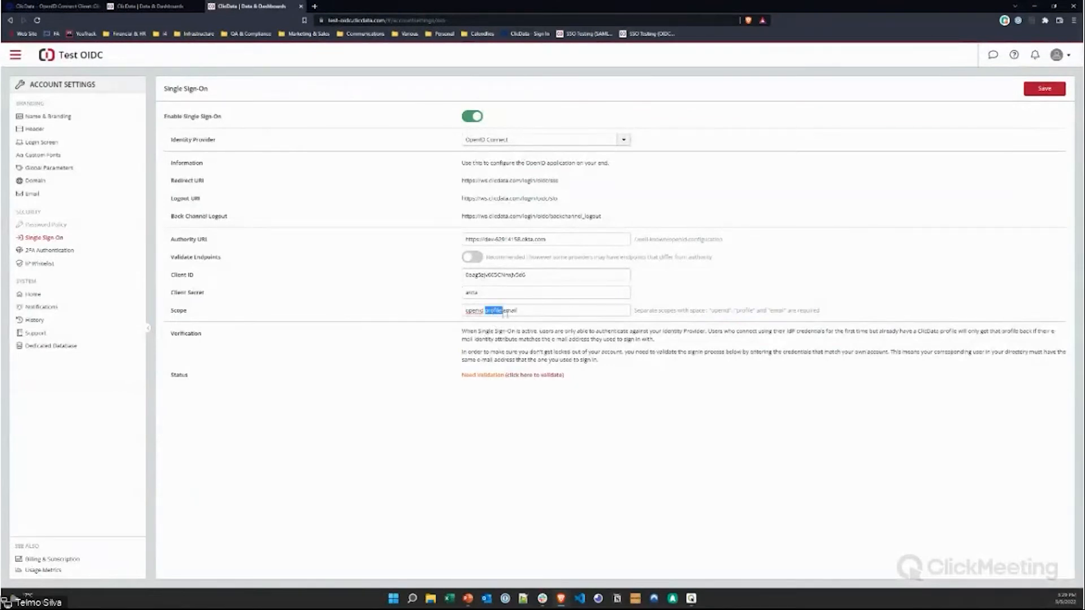
{"action": "double_click", "coordinate": [512, 311]}
{"action": "left_click_drag", "start_coordinate": [553, 242], "coordinate": [364, 249]}
{"action": "left_click_drag", "start_coordinate": [527, 275], "coordinate": [389, 290]}
Step: Glance over the Okta ClicData (OIDC) app page, then go back to ClicData's Single Sign-On settings
{"action": "left_click", "coordinate": [79, 8]}
{"action": "scroll", "coordinate": [491, 330], "scroll_direction": "down", "scroll_amount": 1}
{"action": "scroll", "coordinate": [430, 311], "scroll_direction": "up", "scroll_amount": 3}
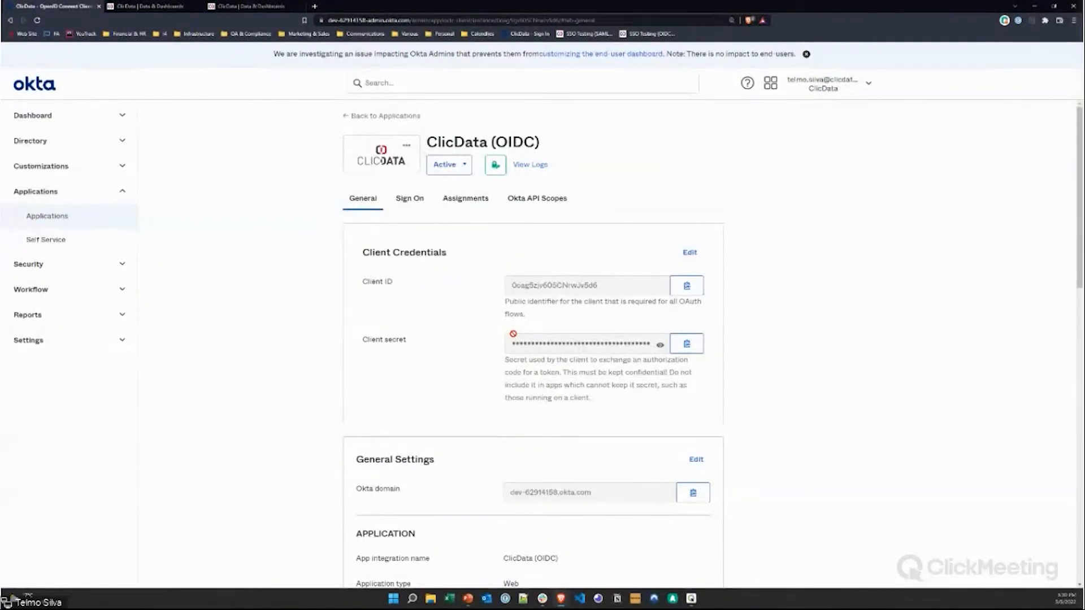
{"action": "left_click", "coordinate": [232, 7]}
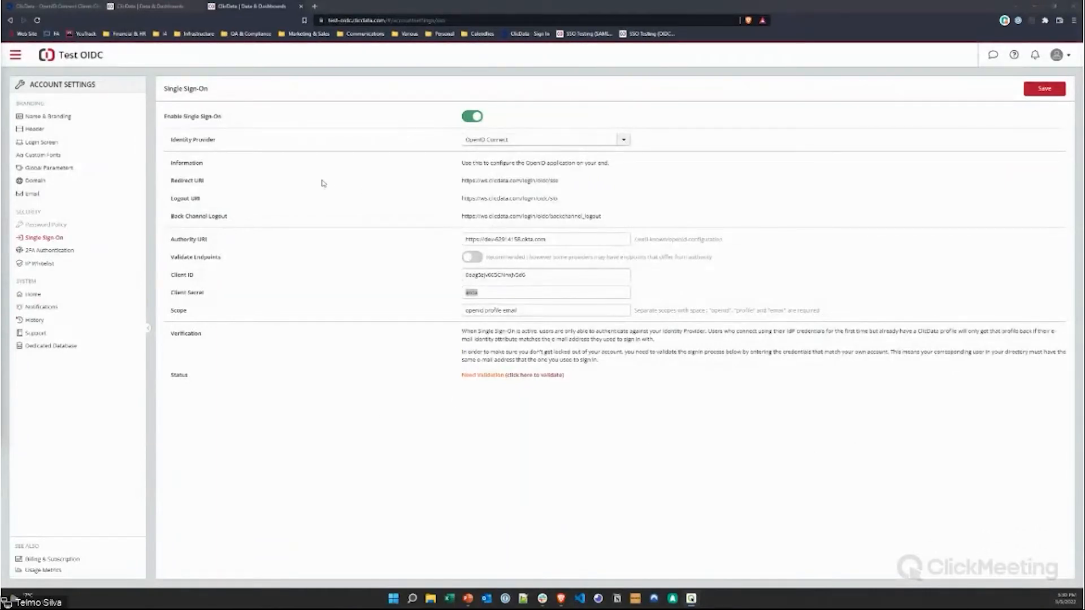
Step: Search DuckDuckGo for 'google saml' in a new tab
{"action": "left_click", "coordinate": [314, 8]}
{"action": "type", "text": "google"}
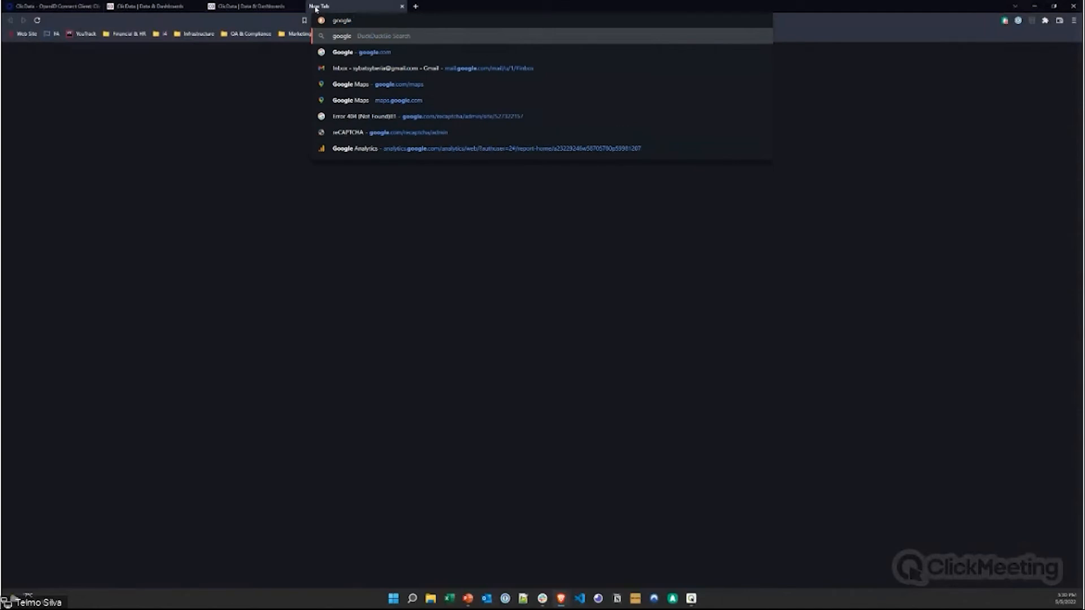
{"action": "type", "text": " saml"}
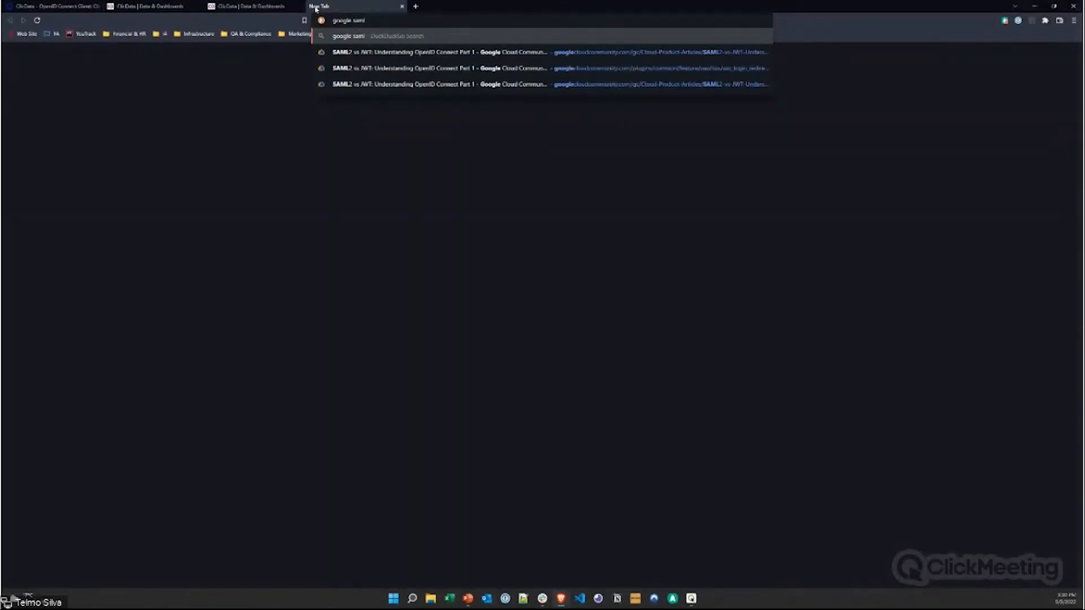
{"action": "key", "text": "Return"}
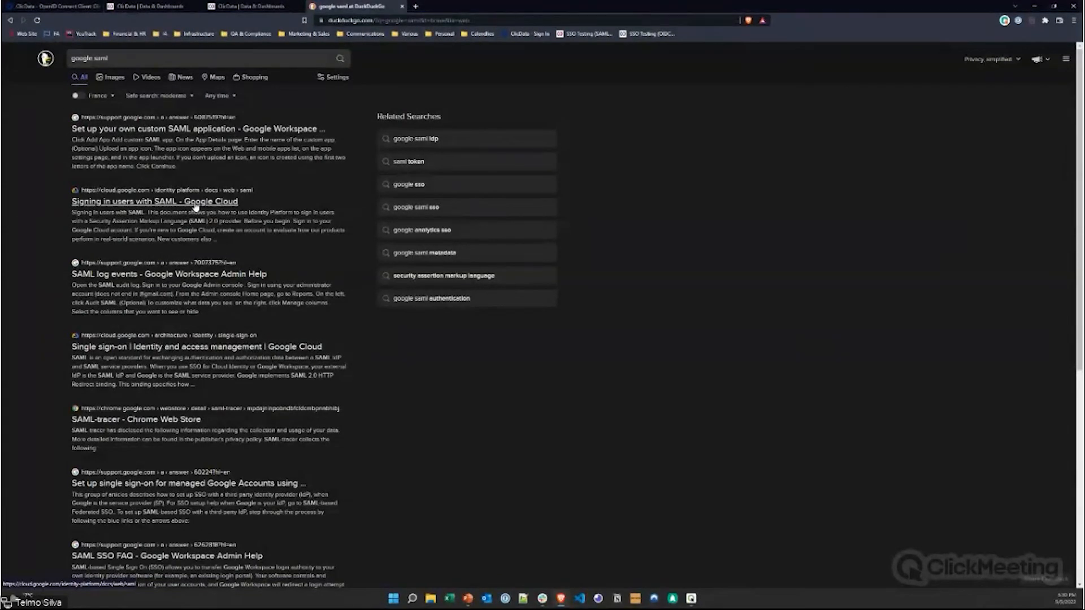
Step: Change the query to 'google oidc', go back to the earlier results, then return to ClicData
{"action": "double_click", "coordinate": [101, 58]}
{"action": "type", "text": "oidc"}
{"action": "key", "text": "Return"}
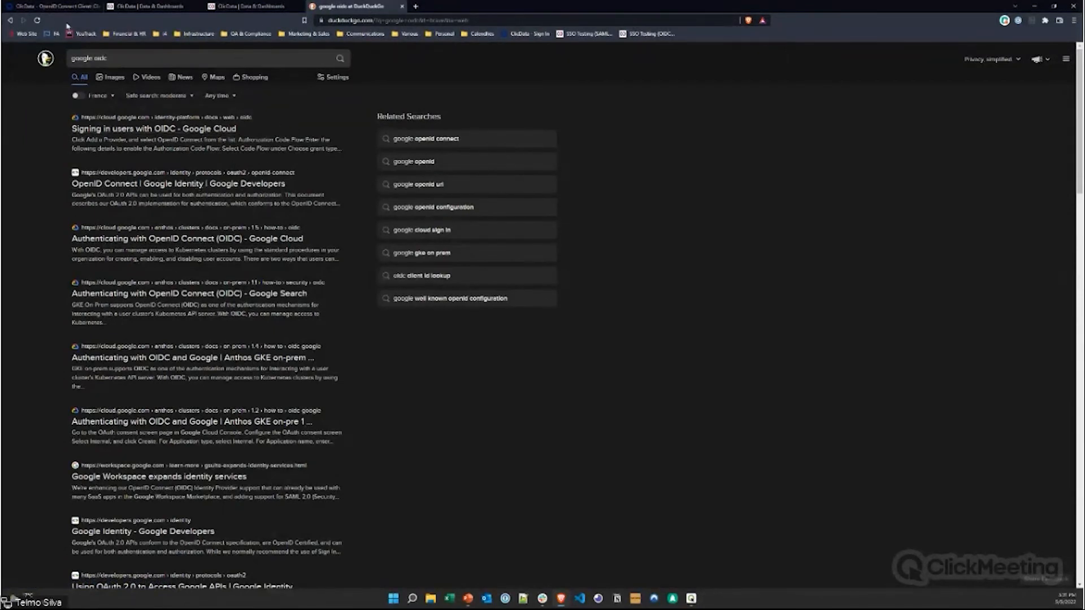
{"action": "left_click", "coordinate": [10, 22]}
{"action": "left_click", "coordinate": [248, 7]}
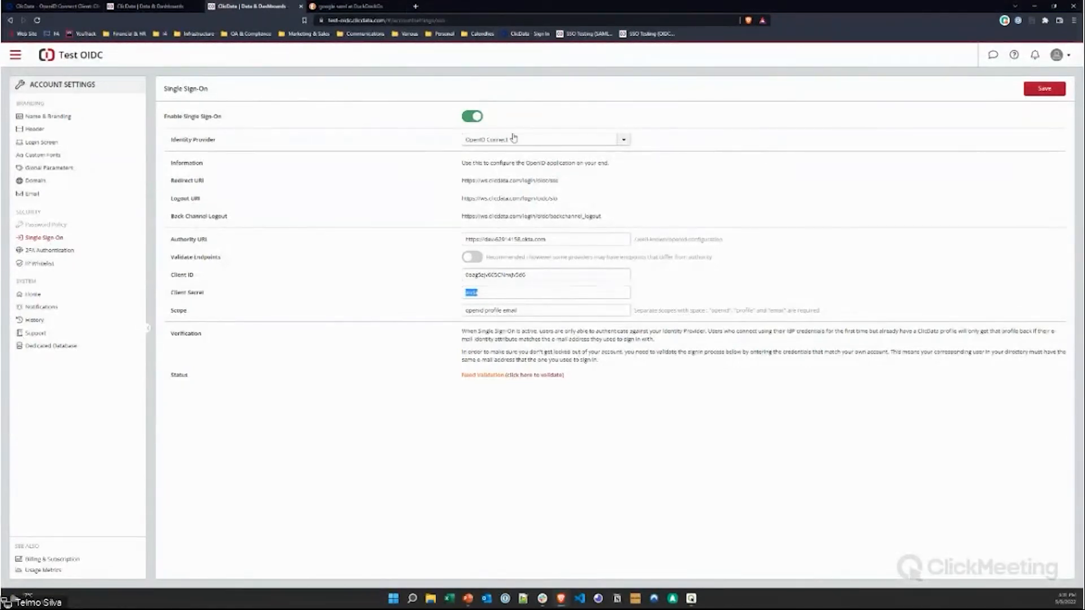
{"action": "left_click", "coordinate": [575, 141]}
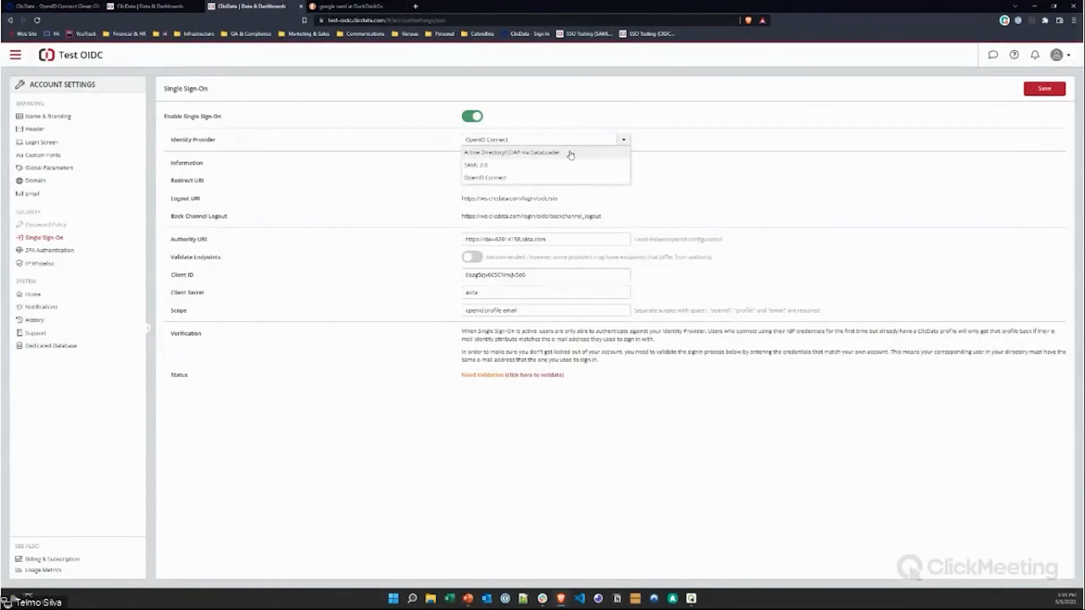
{"action": "left_click", "coordinate": [700, 178]}
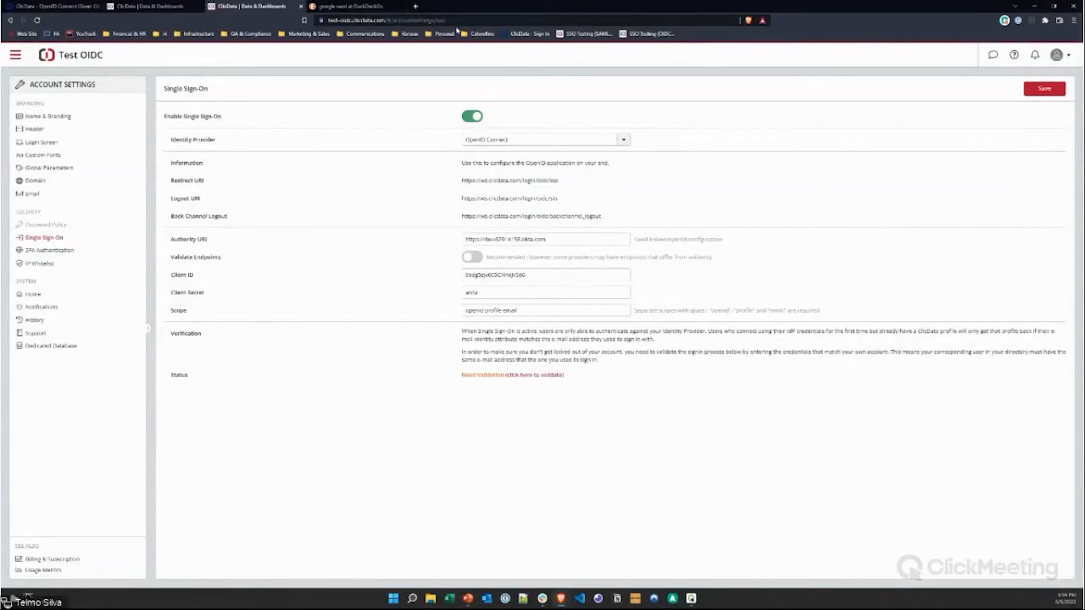
Step: Open the Tyrell Corp ClicData site in a new tab using the 'ty' address suggestion
{"action": "left_click", "coordinate": [390, 20]}
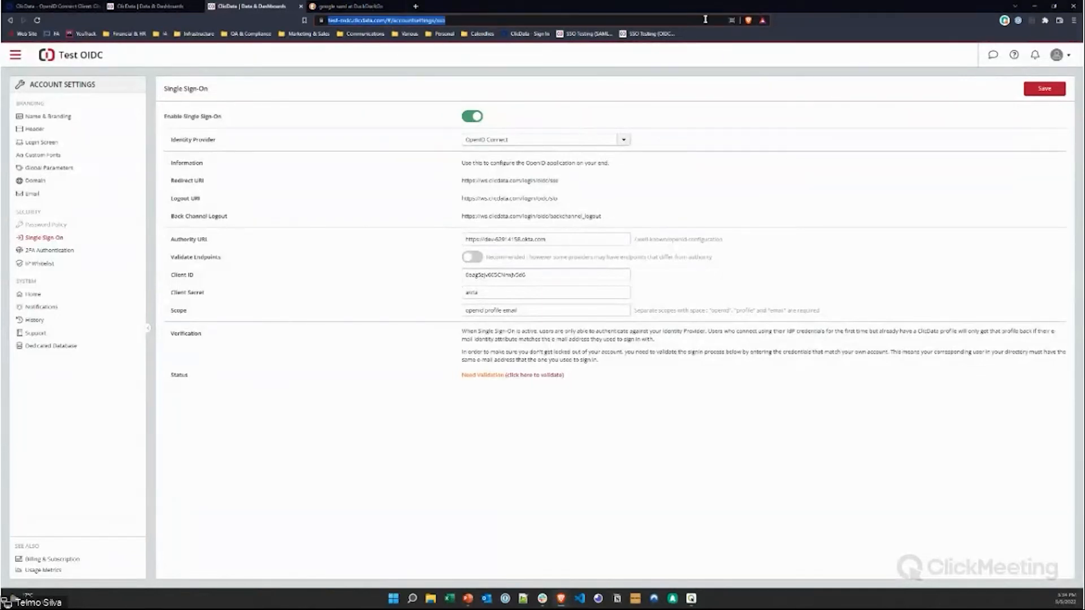
{"action": "left_click", "coordinate": [417, 7]}
{"action": "type", "text": "ty"}
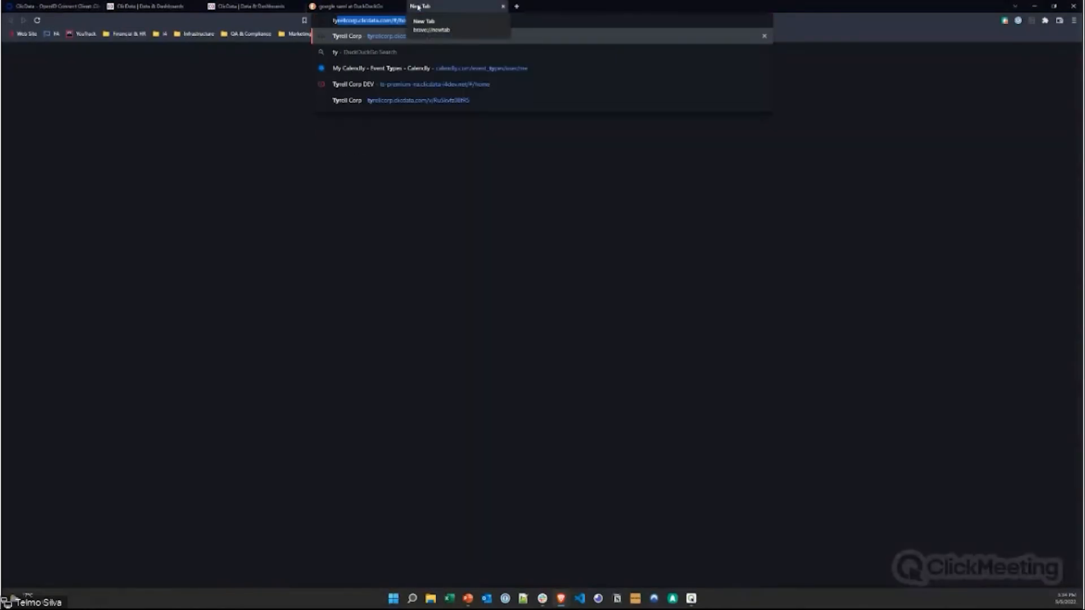
{"action": "key", "text": "Return"}
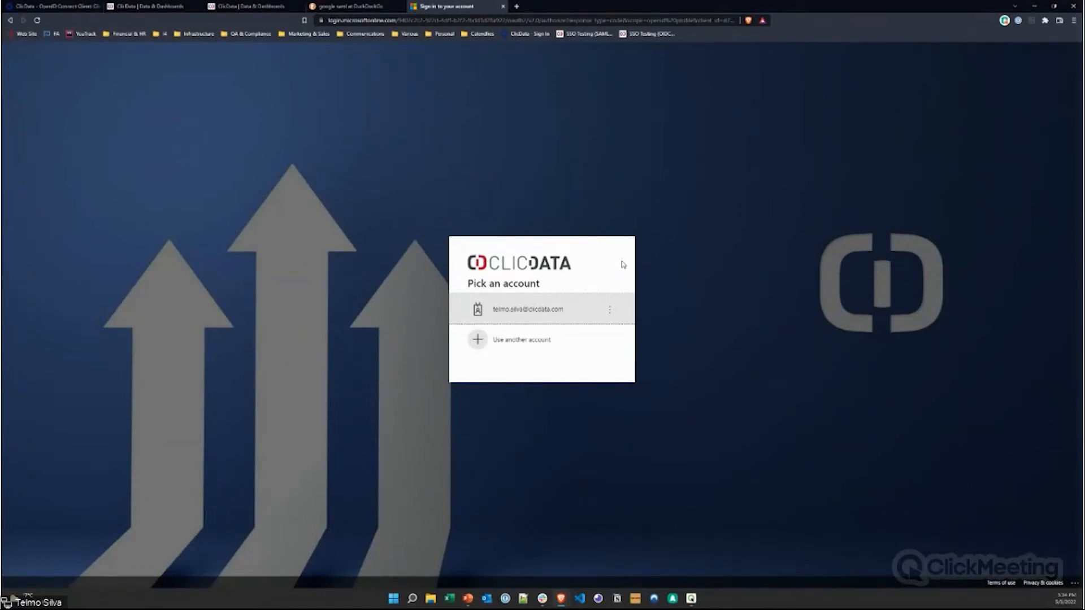
Step: Sign in with the ClicData staff account, filling the password from 1Password's Microsoft Office 365 login
{"action": "double_click", "coordinate": [363, 21]}
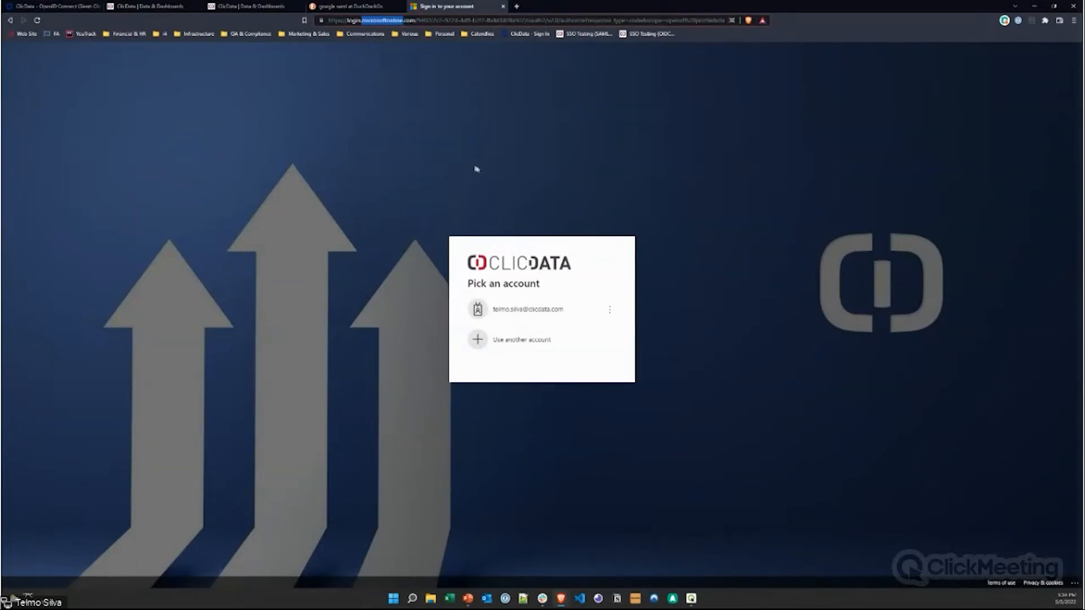
{"action": "left_click", "coordinate": [709, 268]}
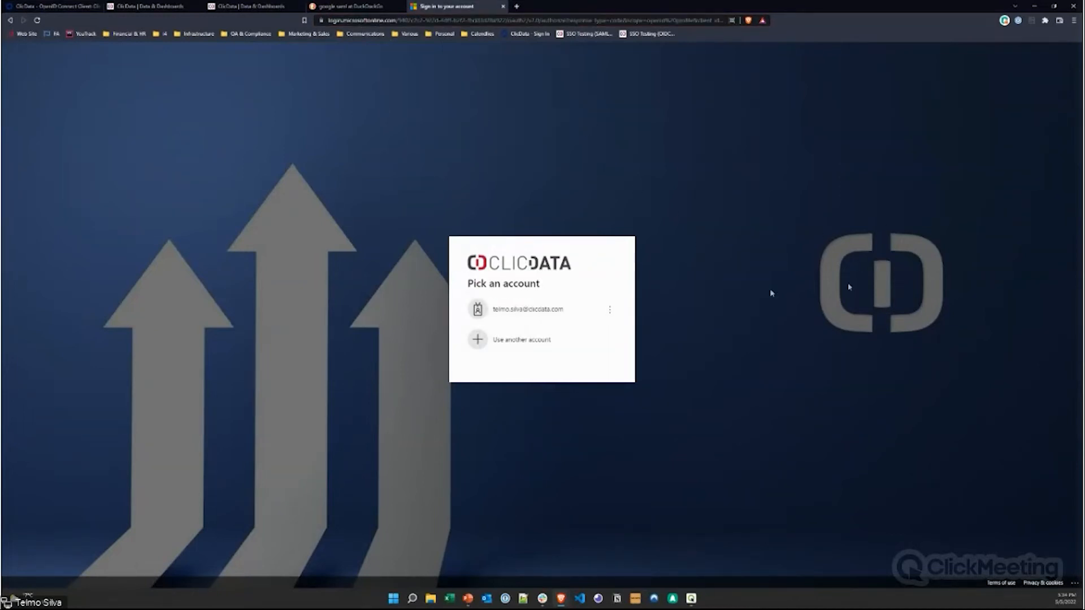
{"action": "left_click", "coordinate": [525, 315]}
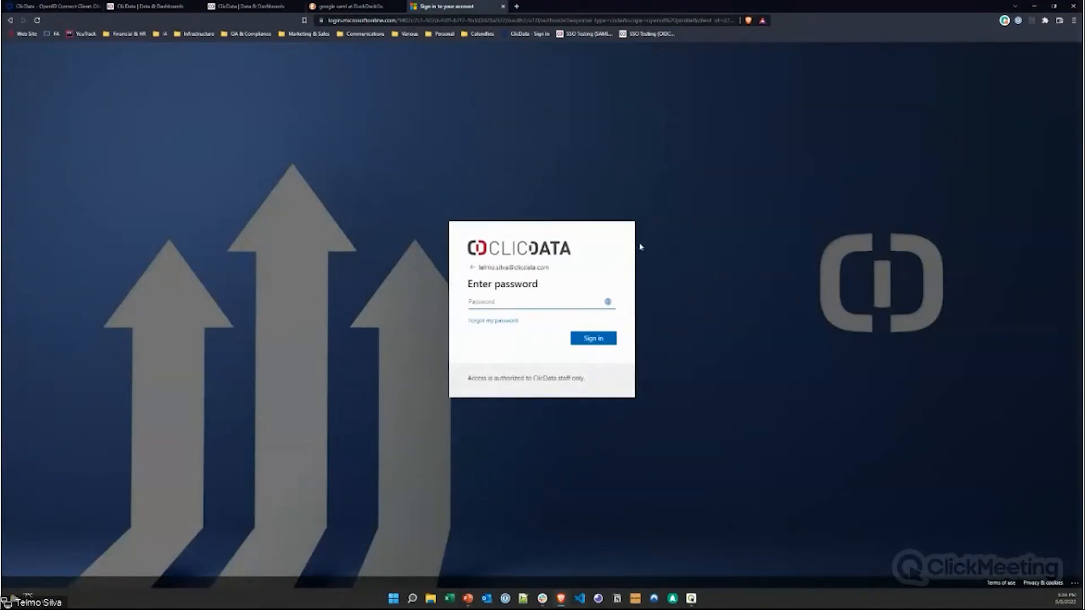
{"action": "left_click", "coordinate": [601, 305]}
{"action": "left_click", "coordinate": [1017, 20]}
{"action": "left_click", "coordinate": [828, 125]}
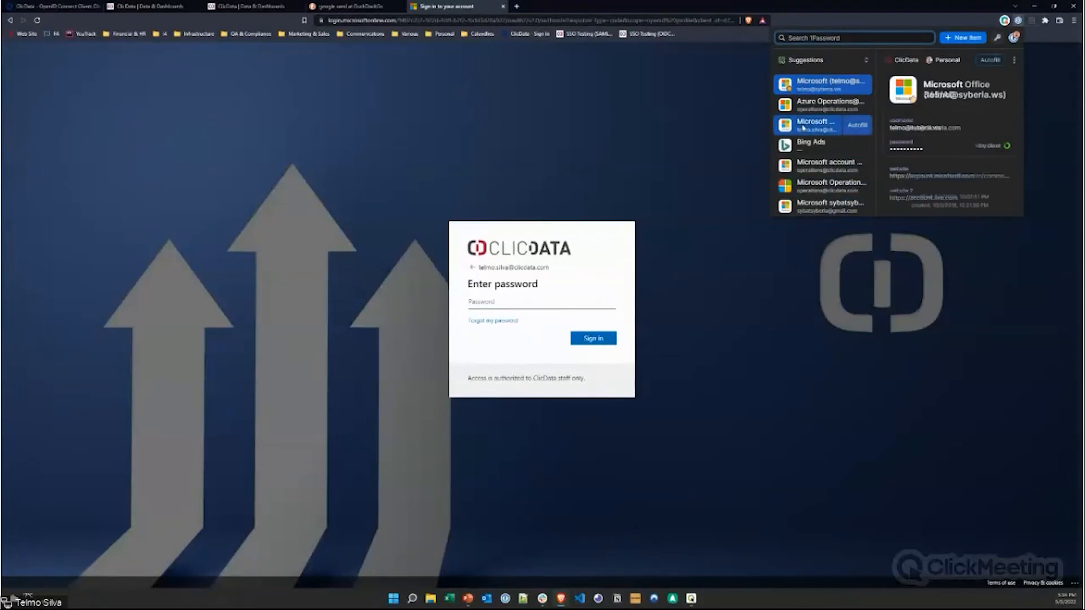
{"action": "left_click", "coordinate": [855, 125]}
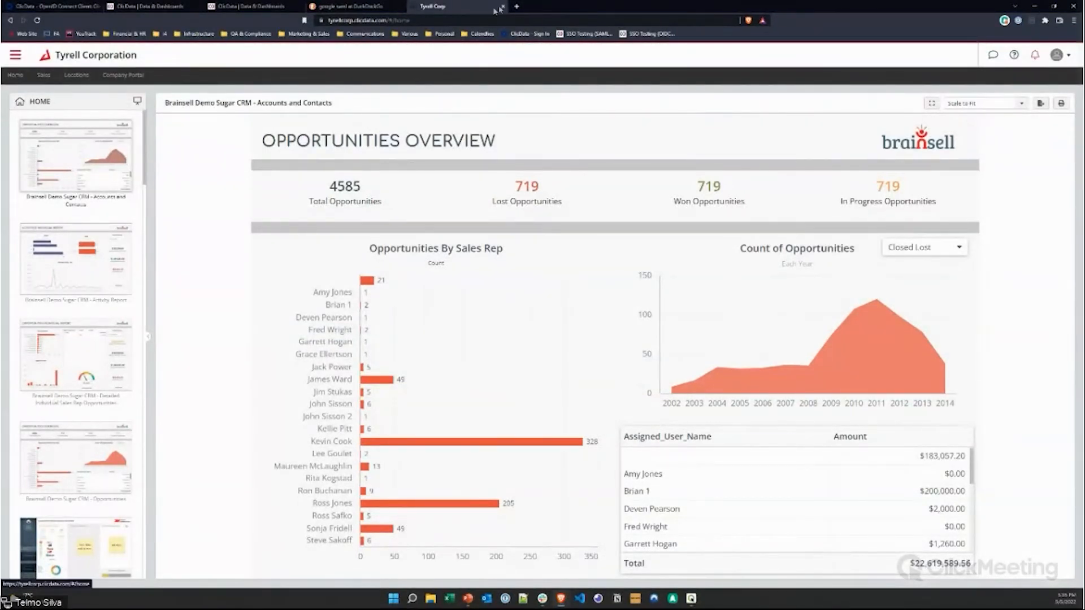
Step: In the Tyrell Corporation account, move from Billing to Account Settings > Single Sign-On
{"action": "left_click", "coordinate": [15, 55]}
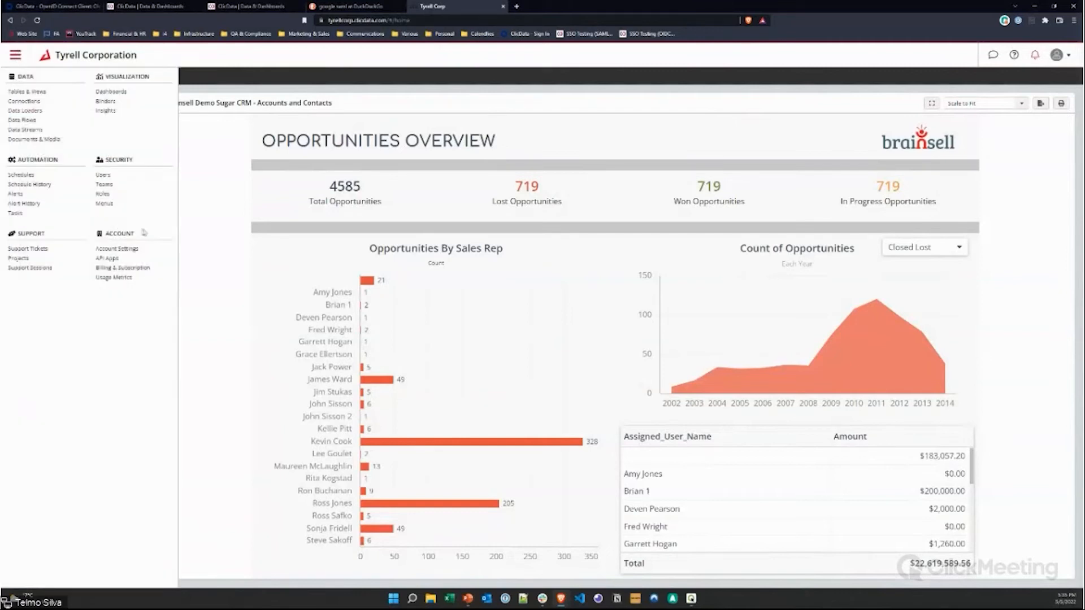
{"action": "left_click", "coordinate": [129, 269]}
{"action": "left_click", "coordinate": [15, 55]}
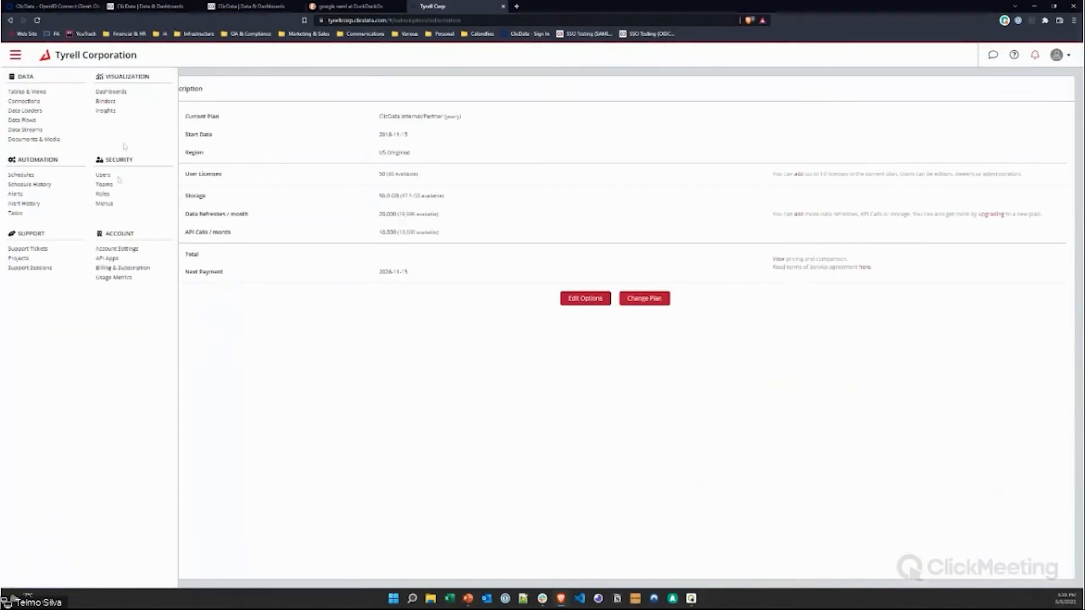
{"action": "left_click", "coordinate": [116, 249]}
{"action": "left_click", "coordinate": [43, 237]}
Step: Clear the old Client Secret and Client ID values and review the Authority URI
{"action": "left_click_drag", "start_coordinate": [565, 292], "coordinate": [456, 300]}
{"action": "key", "text": "BackSpace"}
{"action": "left_click_drag", "start_coordinate": [577, 274], "coordinate": [452, 276]}
{"action": "key", "text": "BackSpace"}
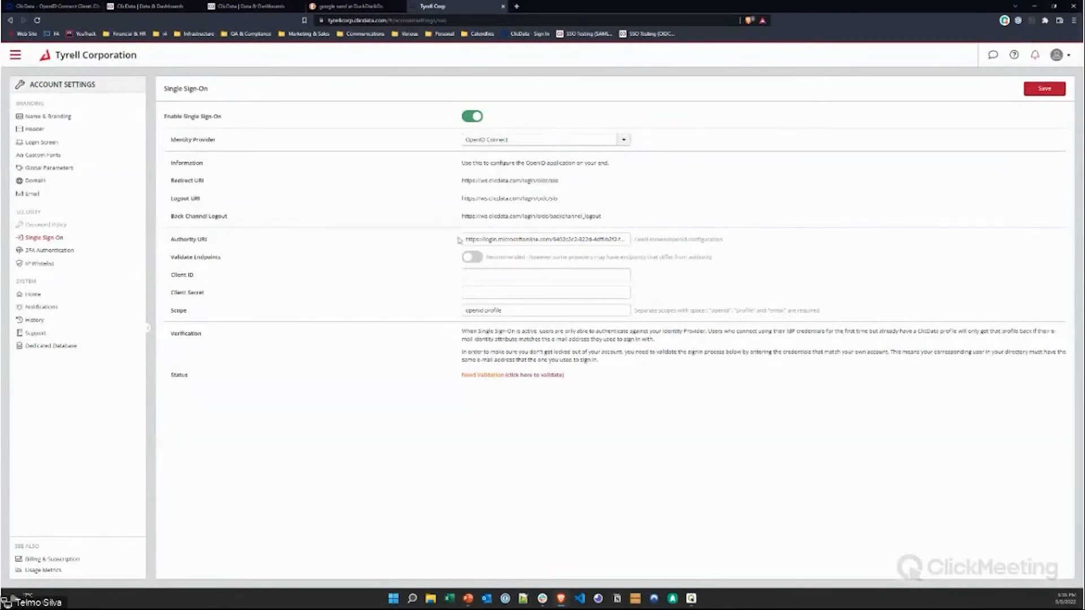
{"action": "left_click_drag", "start_coordinate": [466, 239], "coordinate": [678, 246]}
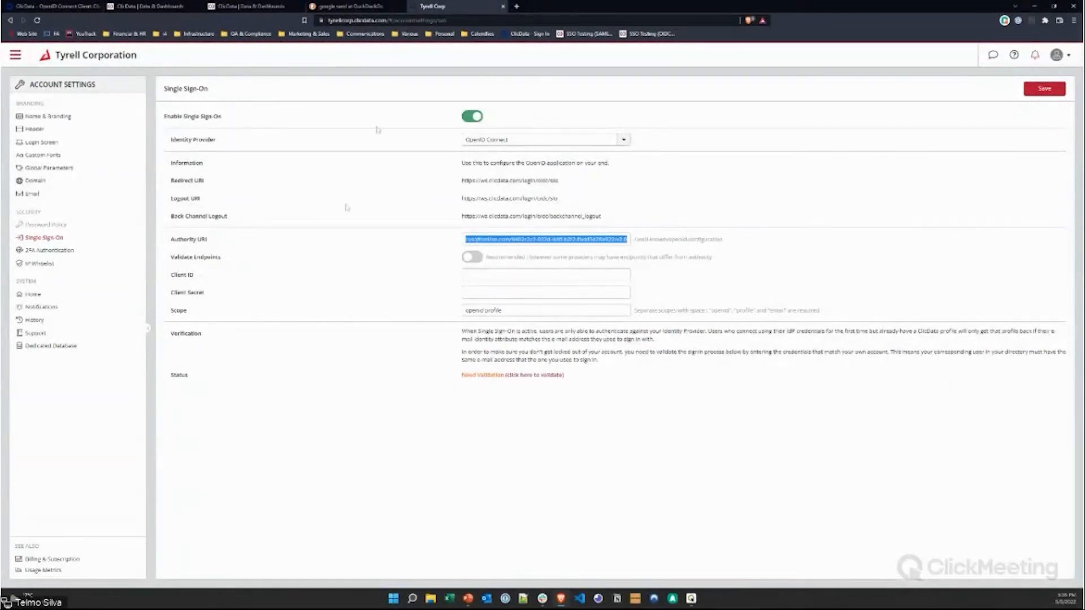
{"action": "left_click", "coordinate": [366, 423]}
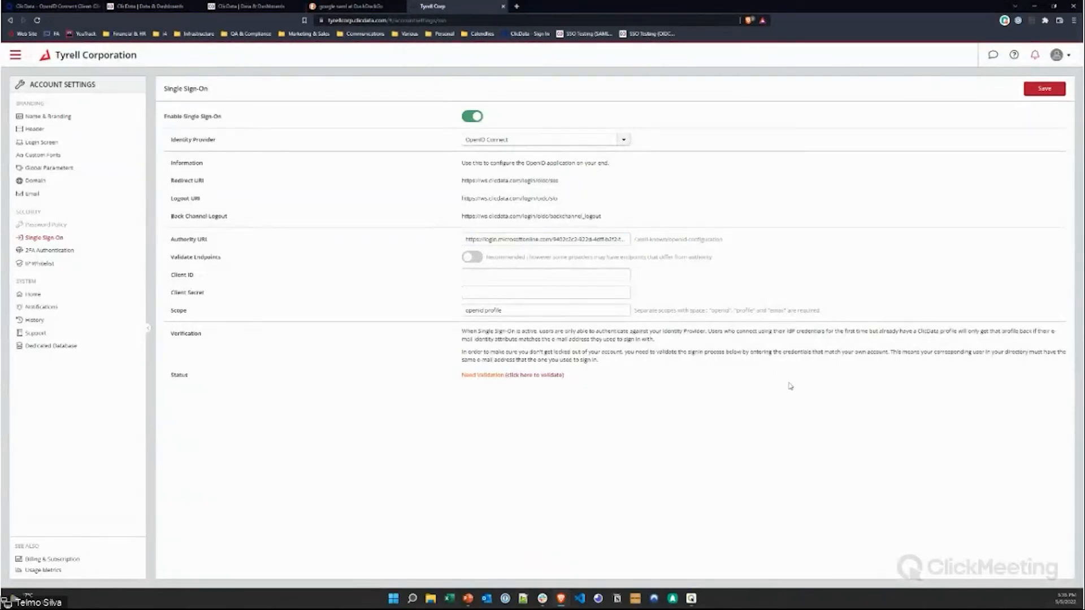
Step: Cross-check Okta's app list against the Client Secret, scope and Client ID fields, ending on Okta Applications
{"action": "left_click", "coordinate": [56, 6]}
{"action": "left_click", "coordinate": [372, 118]}
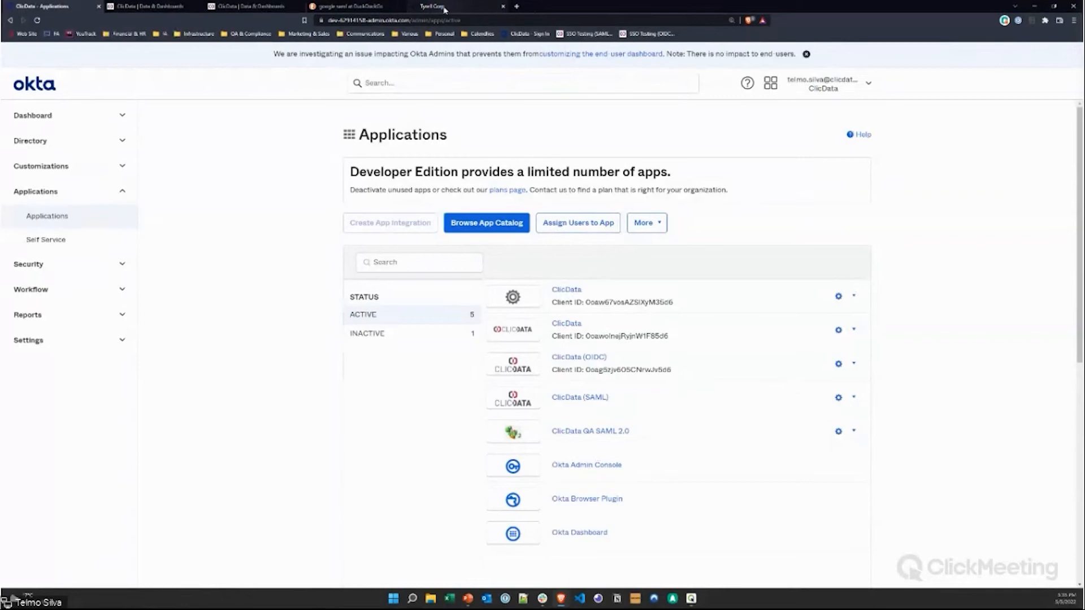
{"action": "left_click", "coordinate": [445, 7]}
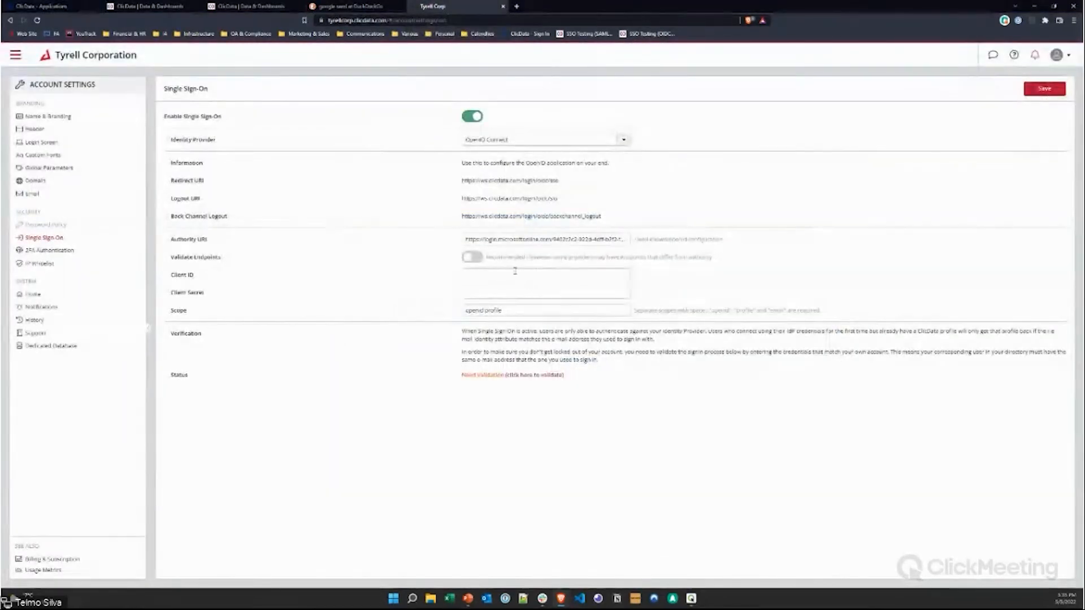
{"action": "left_click", "coordinate": [481, 291]}
{"action": "left_click_drag", "start_coordinate": [501, 310], "coordinate": [341, 360]}
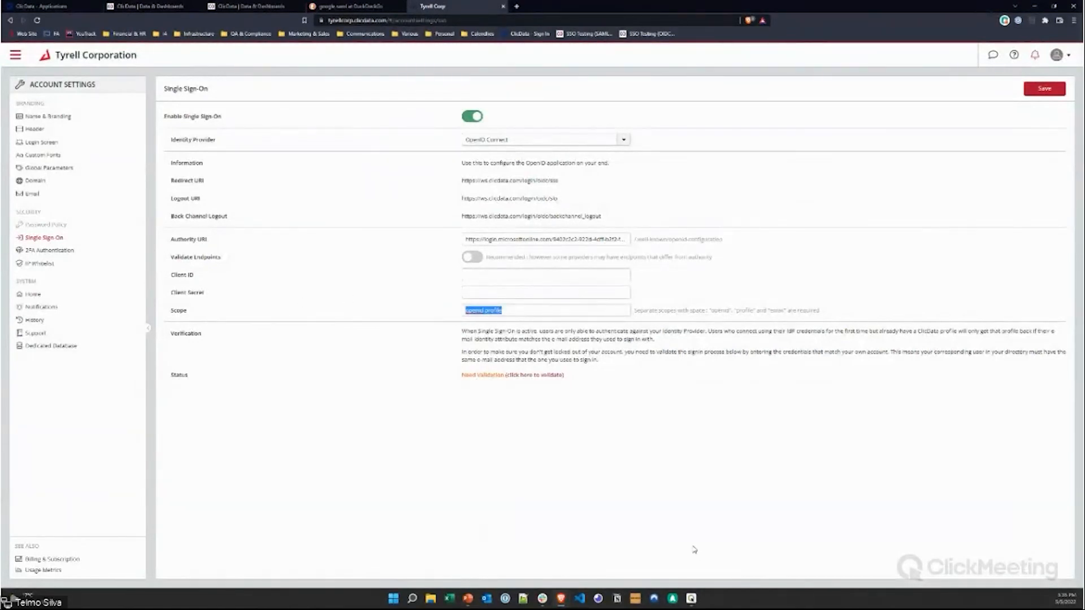
{"action": "left_click", "coordinate": [535, 275]}
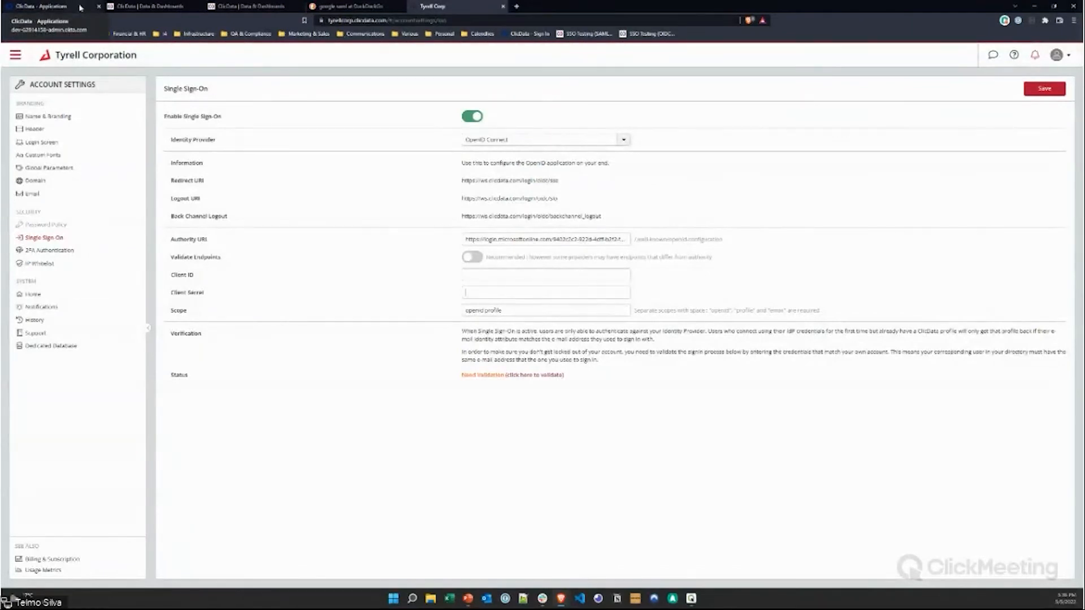
{"action": "left_click", "coordinate": [252, 6]}
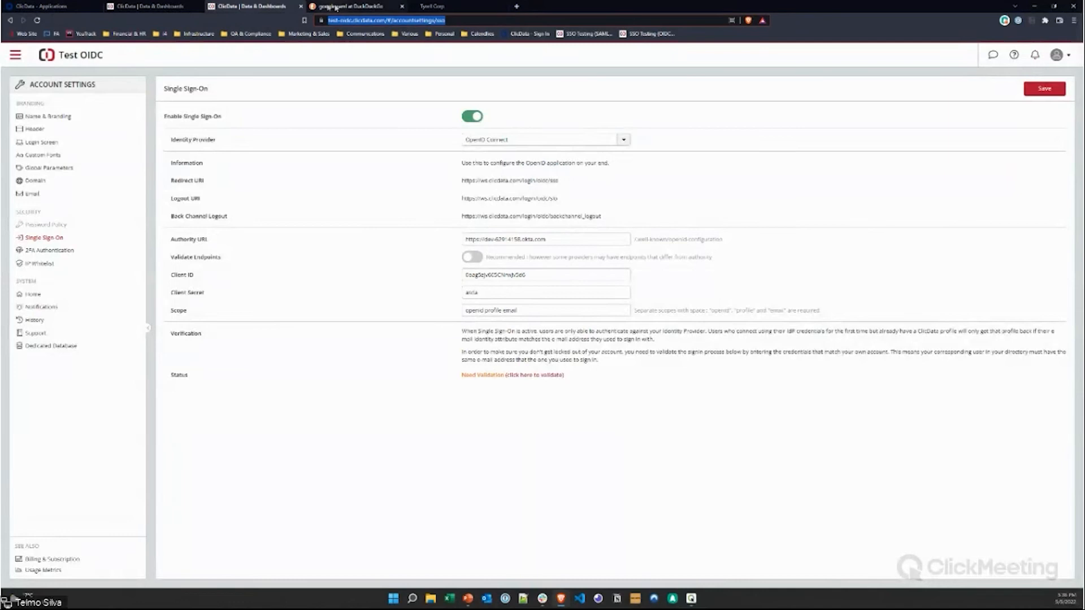
{"action": "left_click", "coordinate": [39, 6]}
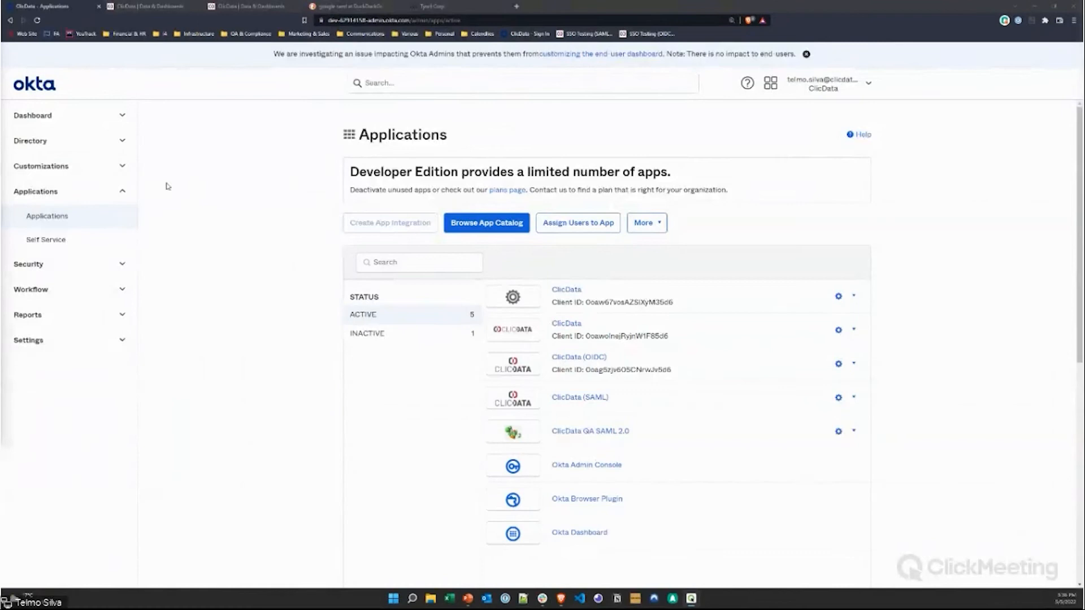
Step: Load app.clicdata.com in a new tab and open 'Signup for a Free Trial', then return to Okta
{"action": "left_click", "coordinate": [518, 7]}
{"action": "type", "text": "app."}
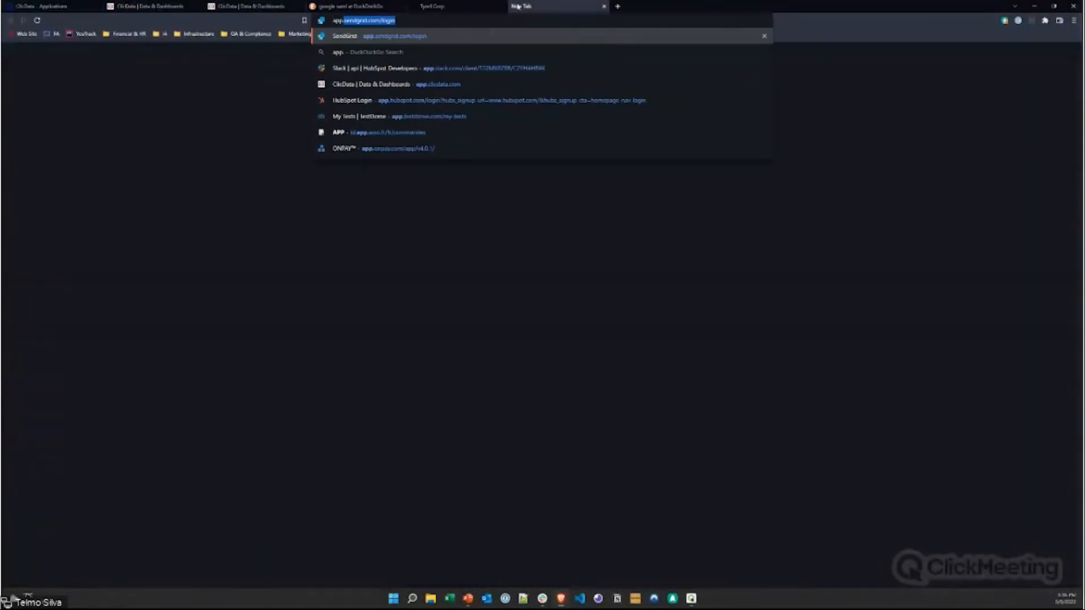
{"action": "key", "text": "Down"}
{"action": "key", "text": "Down"}
{"action": "key", "text": "Down"}
{"action": "key", "text": "Return"}
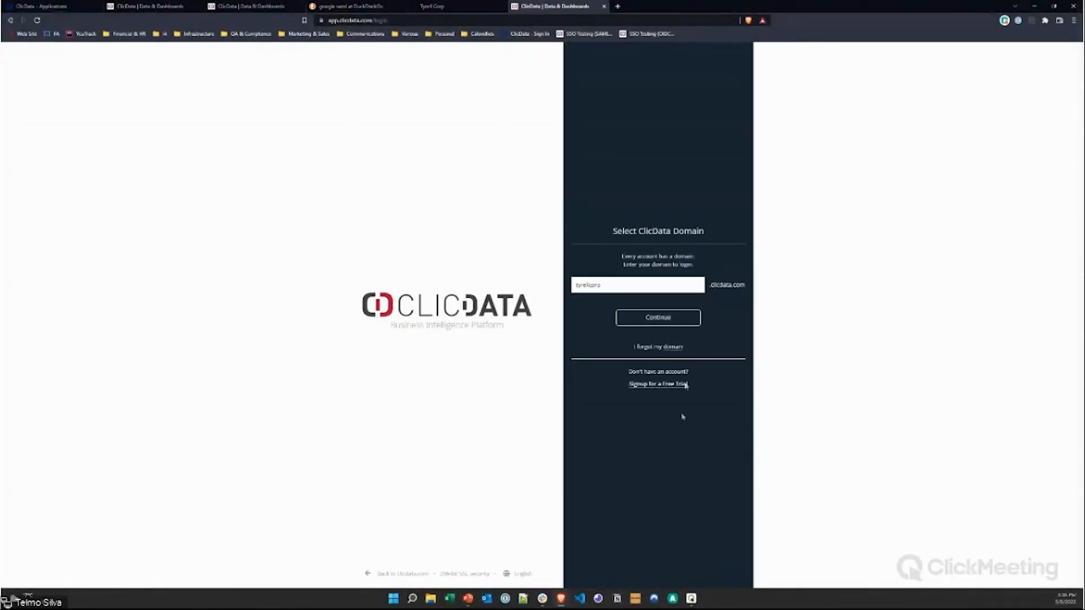
{"action": "left_click", "coordinate": [670, 385]}
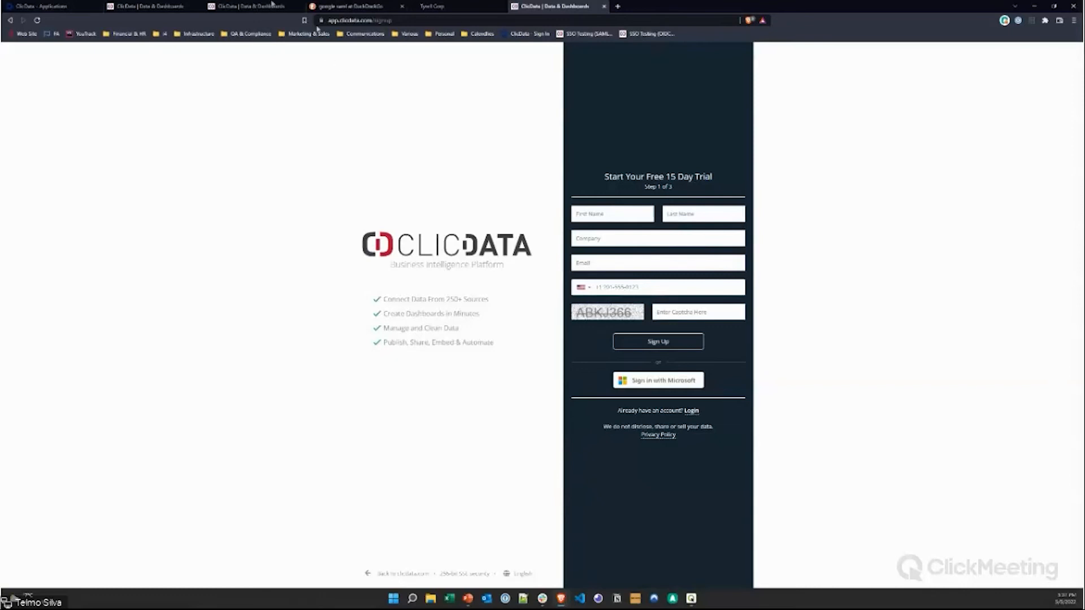
{"action": "left_click", "coordinate": [43, 7]}
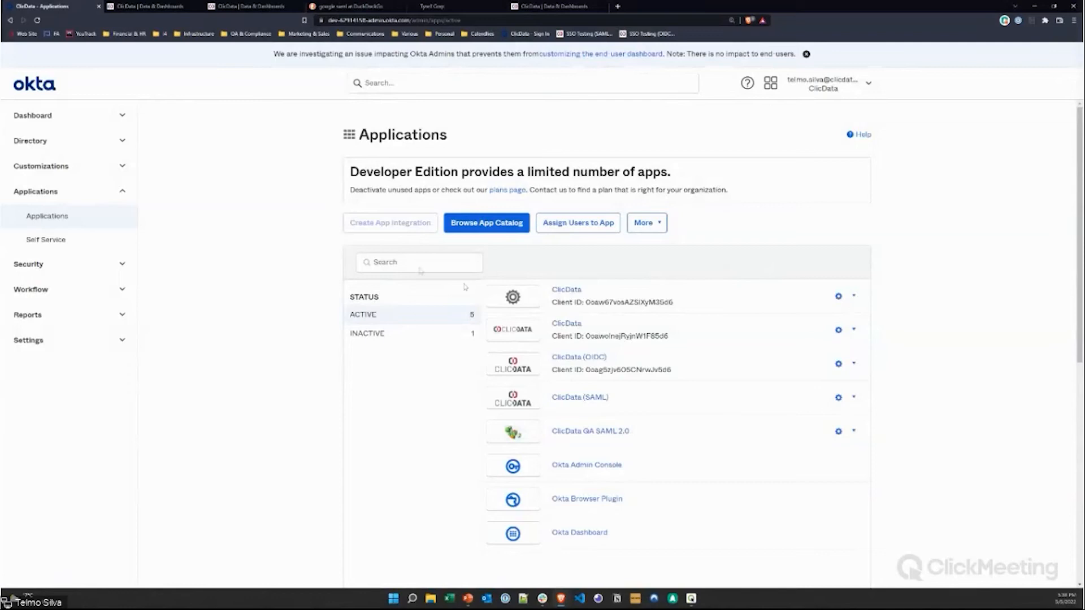
Step: Review the Test SAML CanSignIn and Email attribute names, then open ClicData's main navigation menu
{"action": "key", "text": "ctrl+Tab"}
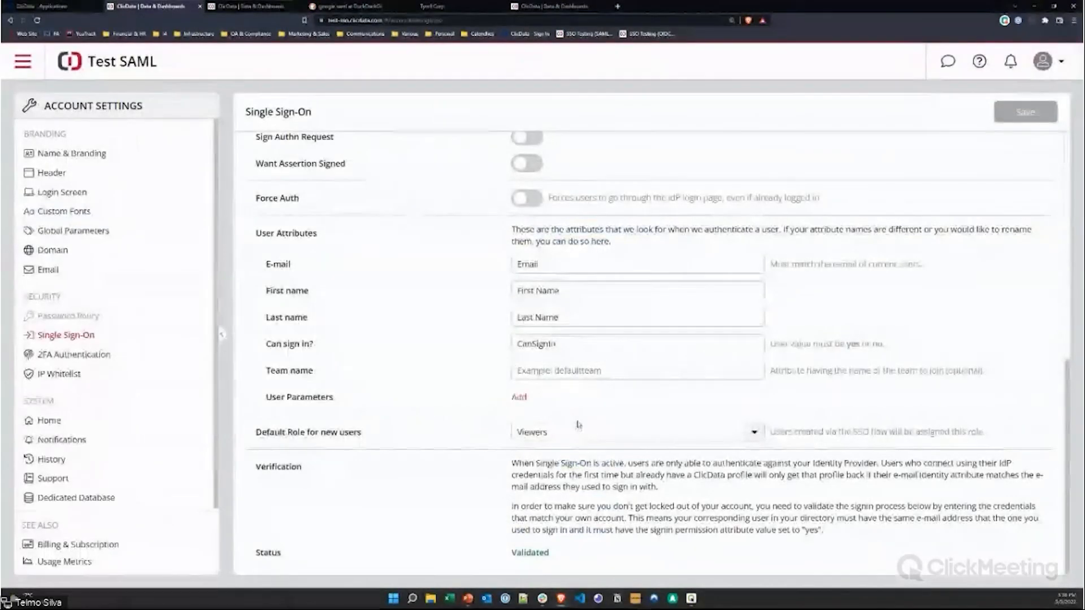
{"action": "left_click_drag", "start_coordinate": [552, 344], "coordinate": [466, 346]}
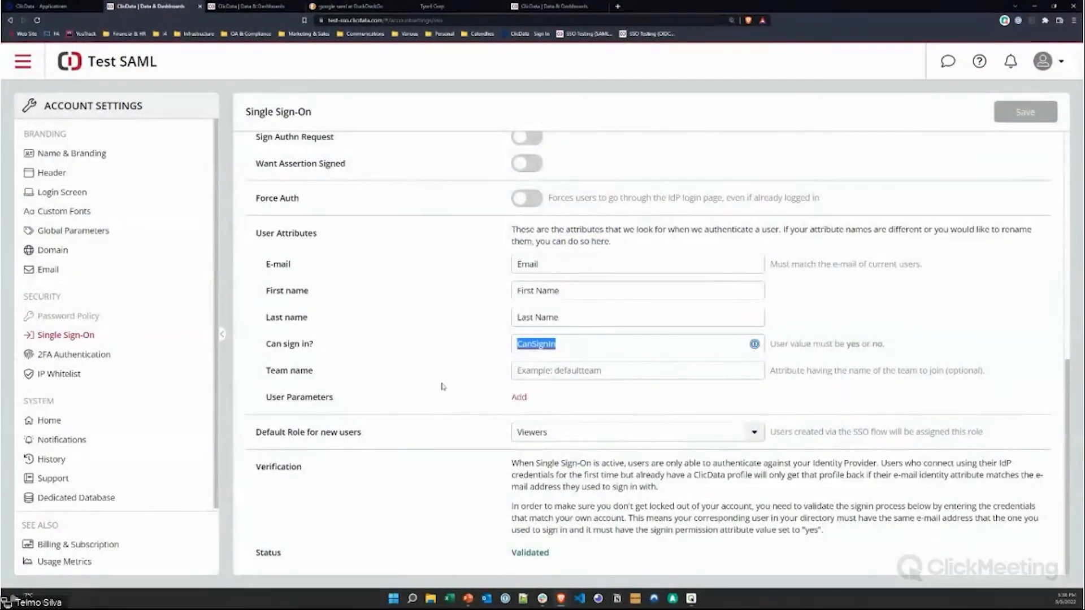
{"action": "left_click_drag", "start_coordinate": [568, 291], "coordinate": [483, 263]}
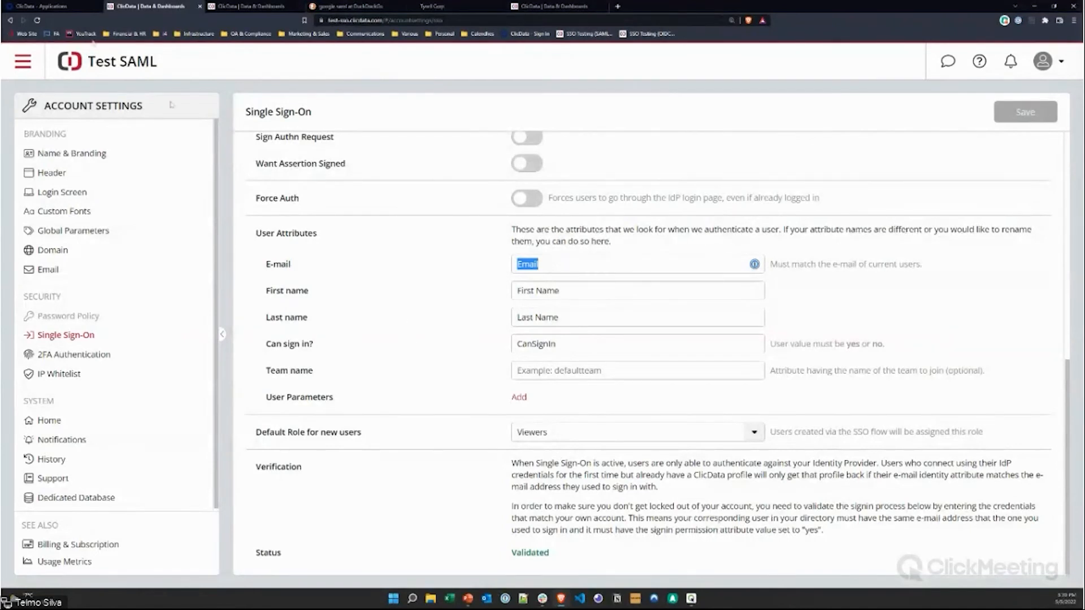
{"action": "left_click", "coordinate": [63, 7]}
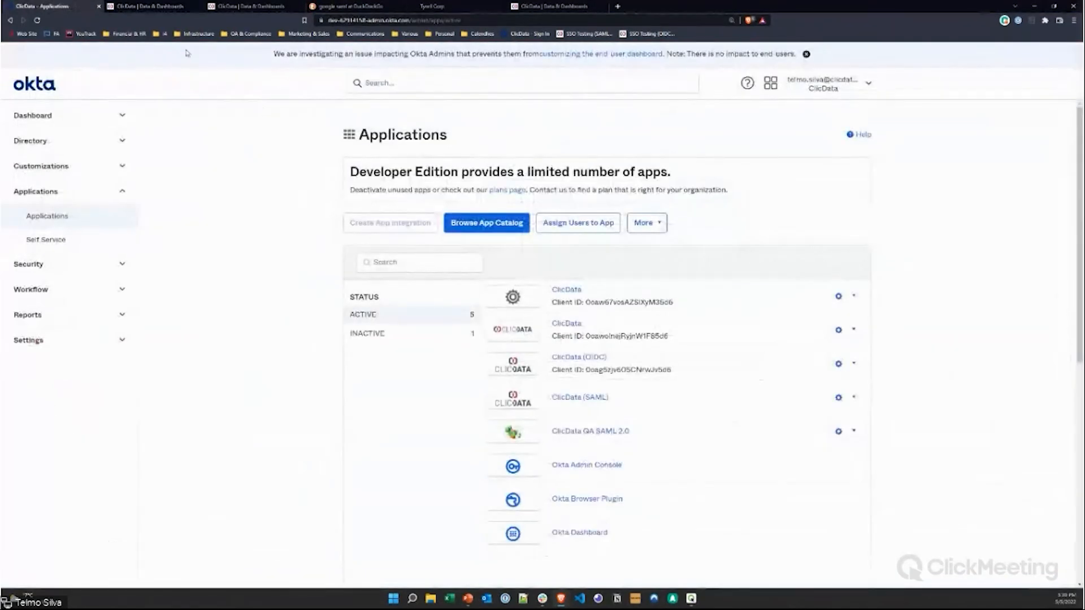
{"action": "left_click", "coordinate": [160, 8]}
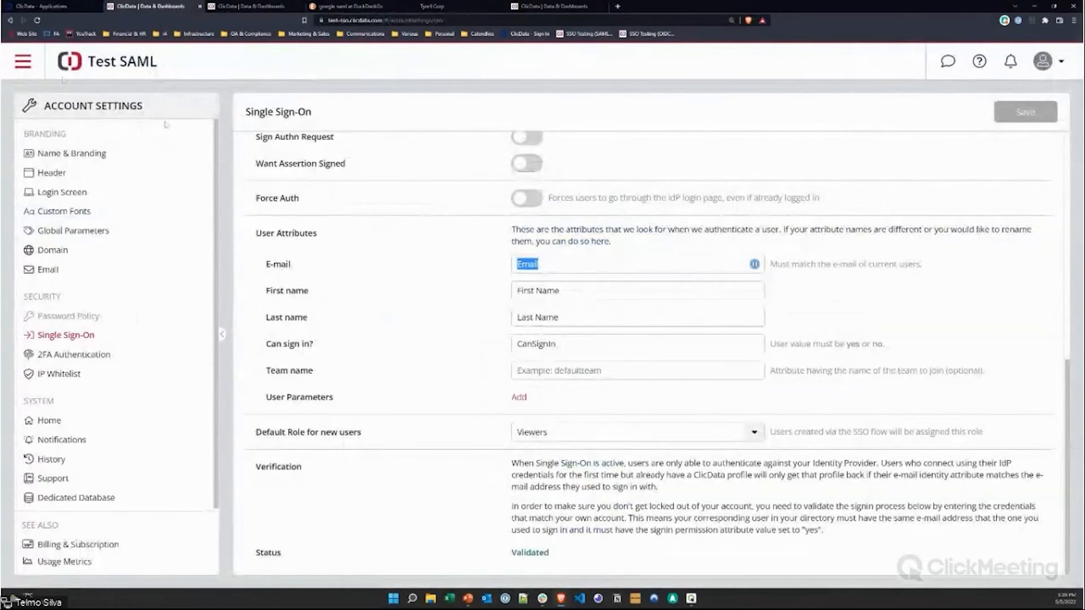
{"action": "left_click", "coordinate": [21, 63]}
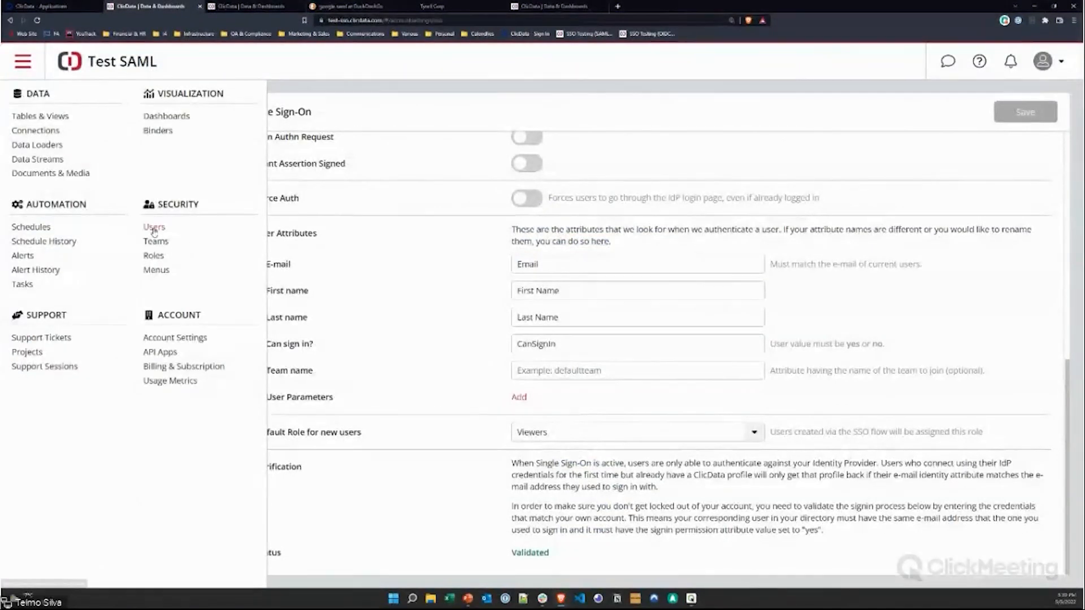
Step: Open Security > Users and browse the owner's Teams, Parameters and License & Security settings without saving
{"action": "left_click", "coordinate": [153, 231]}
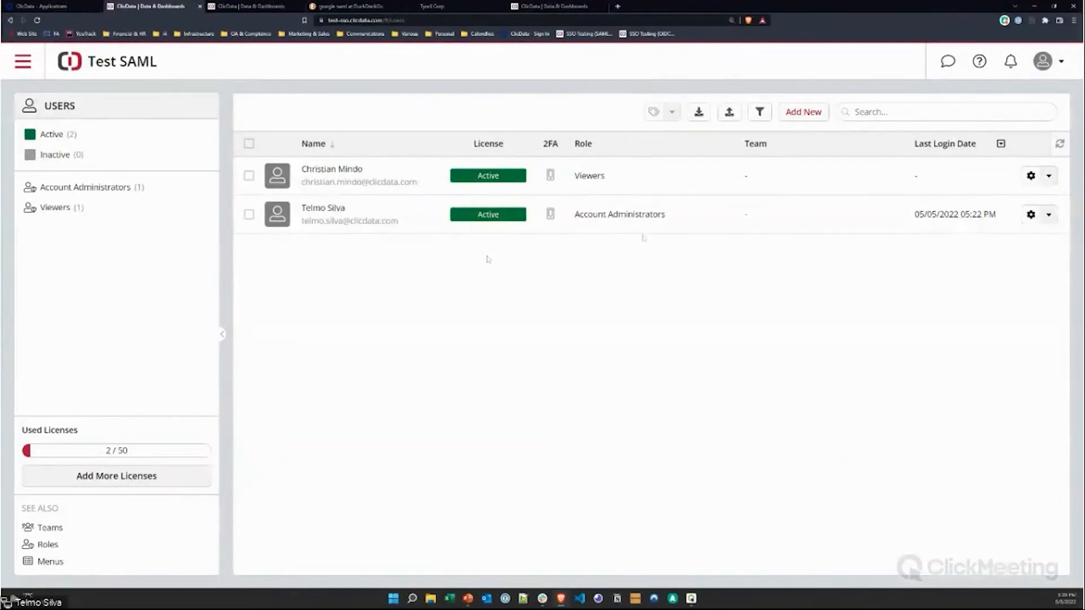
{"action": "left_click", "coordinate": [1031, 214]}
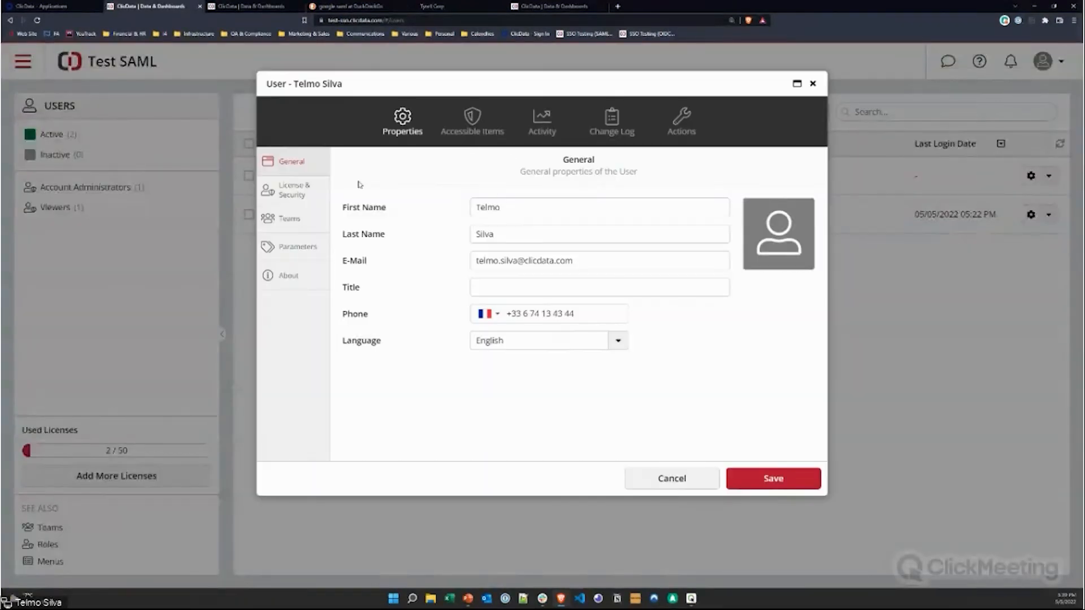
{"action": "left_click", "coordinate": [290, 222]}
{"action": "left_click", "coordinate": [300, 247]}
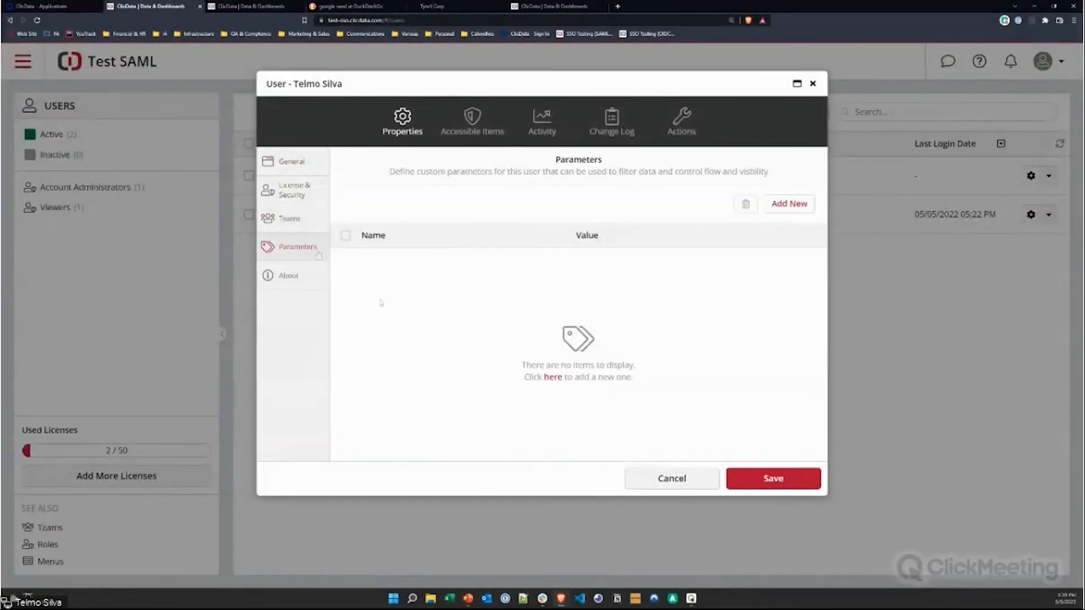
{"action": "left_click", "coordinate": [293, 191]}
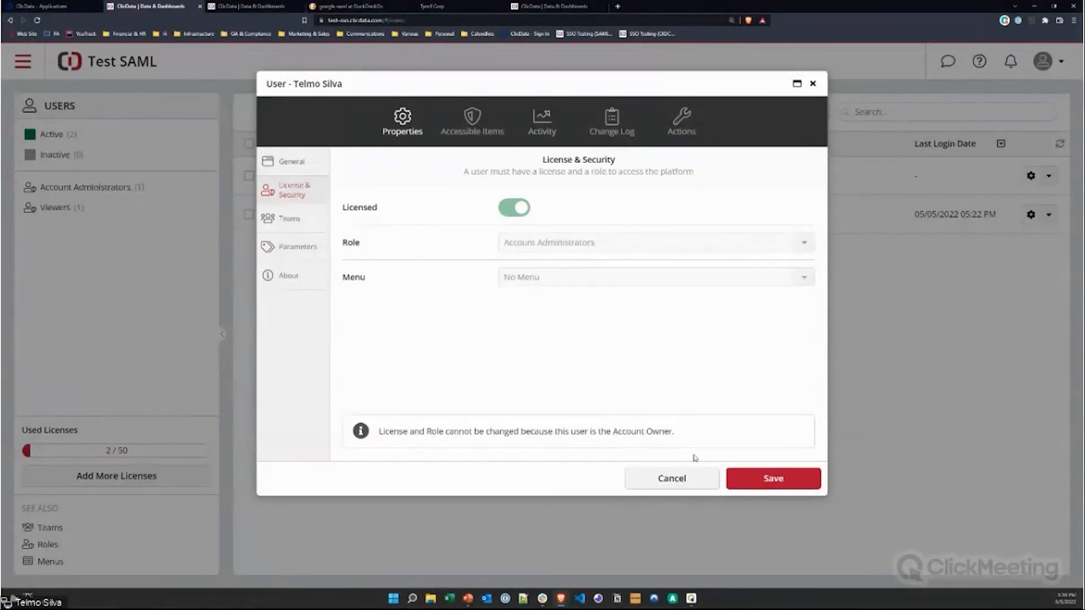
{"action": "left_click", "coordinate": [681, 478]}
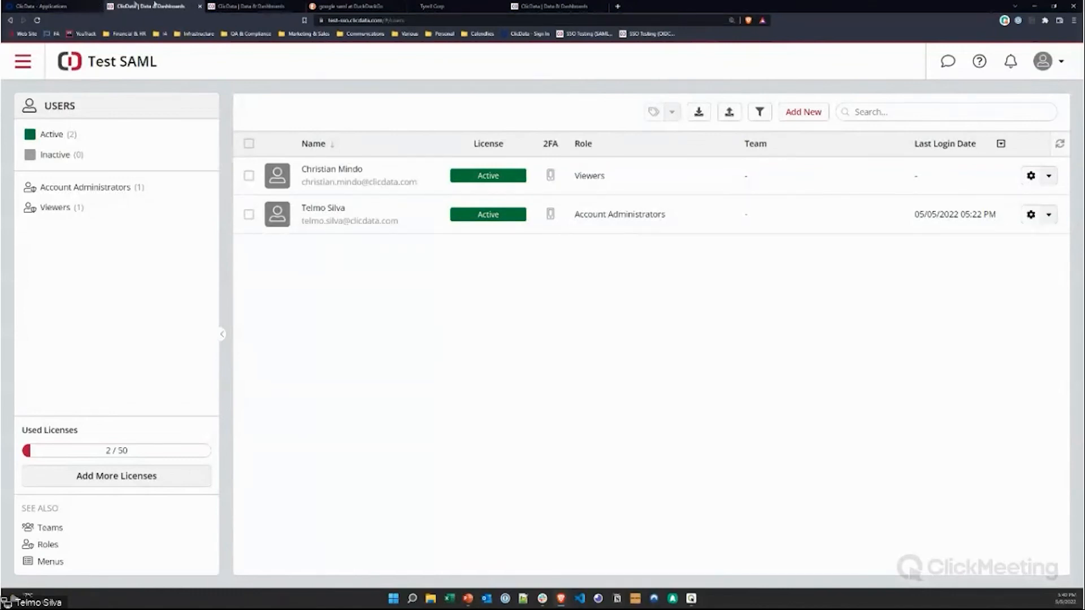
{"action": "left_click", "coordinate": [45, 6]}
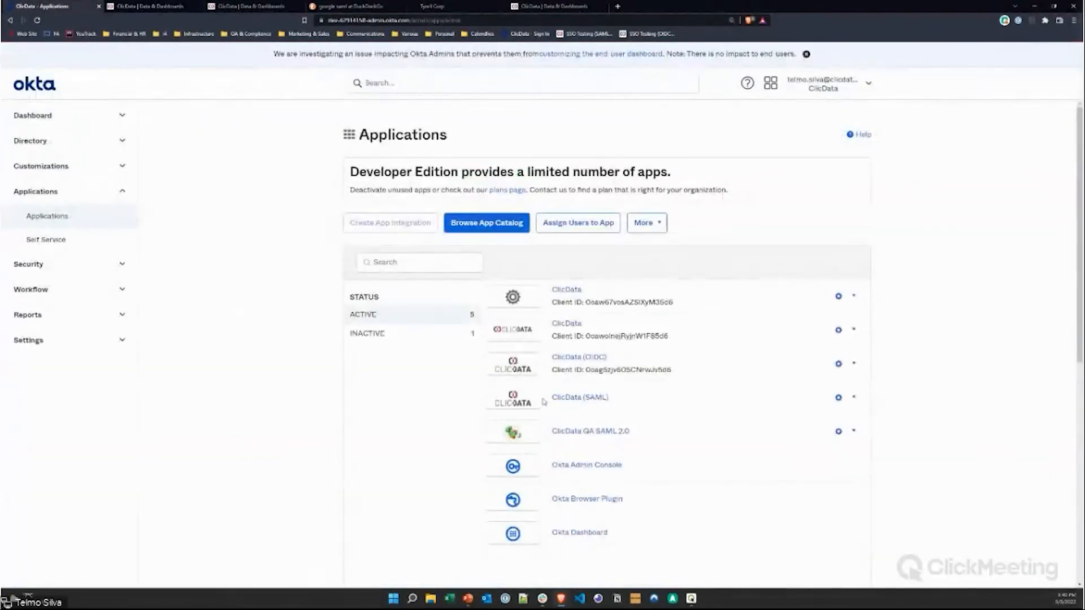
{"action": "left_click", "coordinate": [160, 6]}
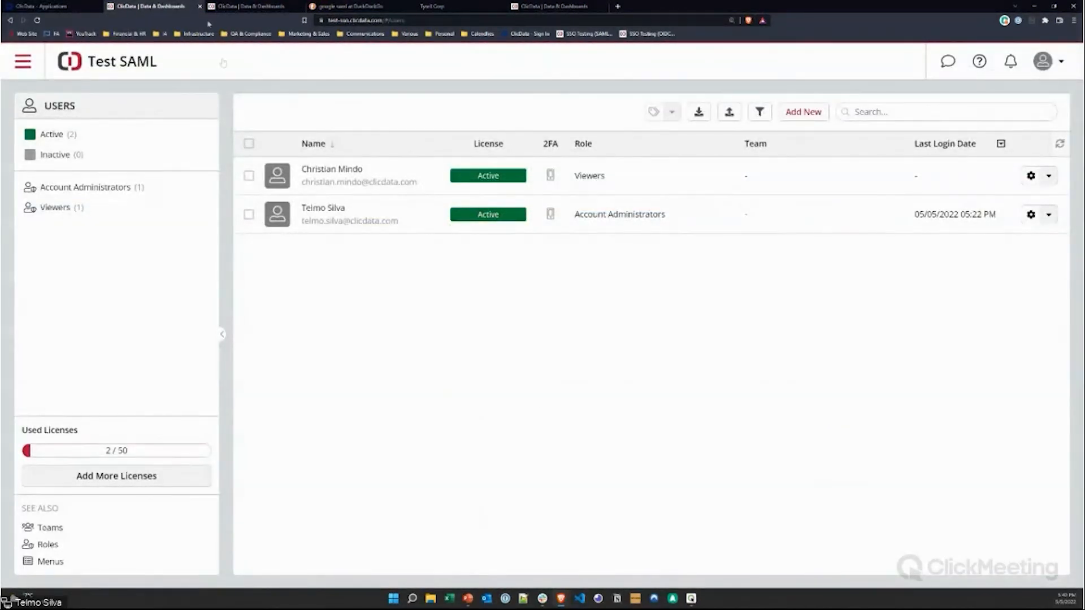
Step: Open ClicData's Single Sign-On settings from the main menu's Account Settings
{"action": "left_click", "coordinate": [23, 61]}
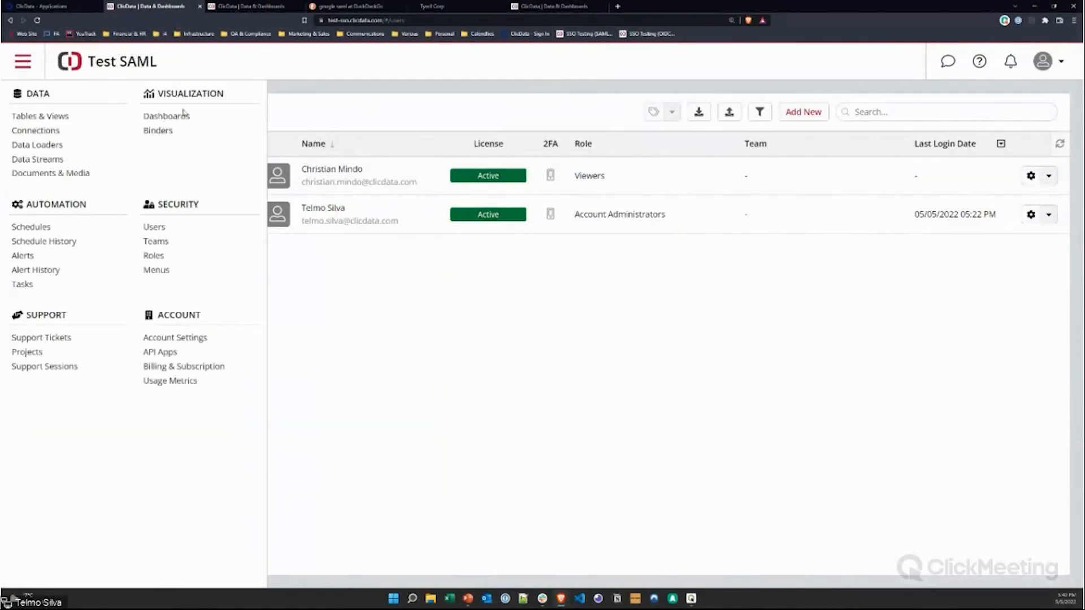
{"action": "left_click", "coordinate": [188, 339]}
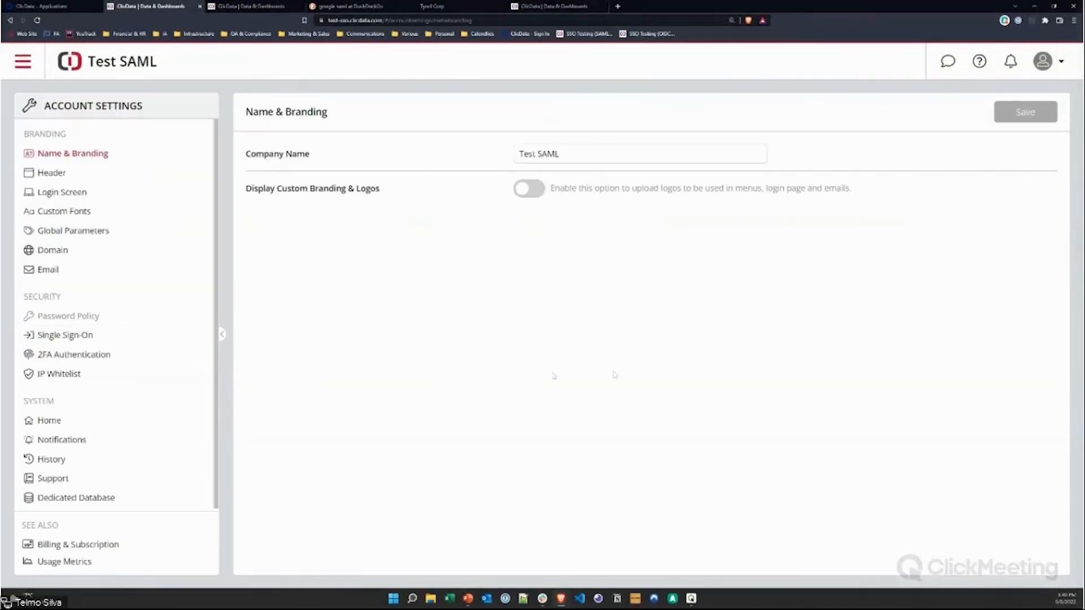
{"action": "left_click", "coordinate": [81, 338]}
Step: Review the Default Role for new users and the empty User Parameters, then return to the Okta applications list
{"action": "scroll", "coordinate": [650, 351], "scroll_direction": "down", "scroll_amount": 3}
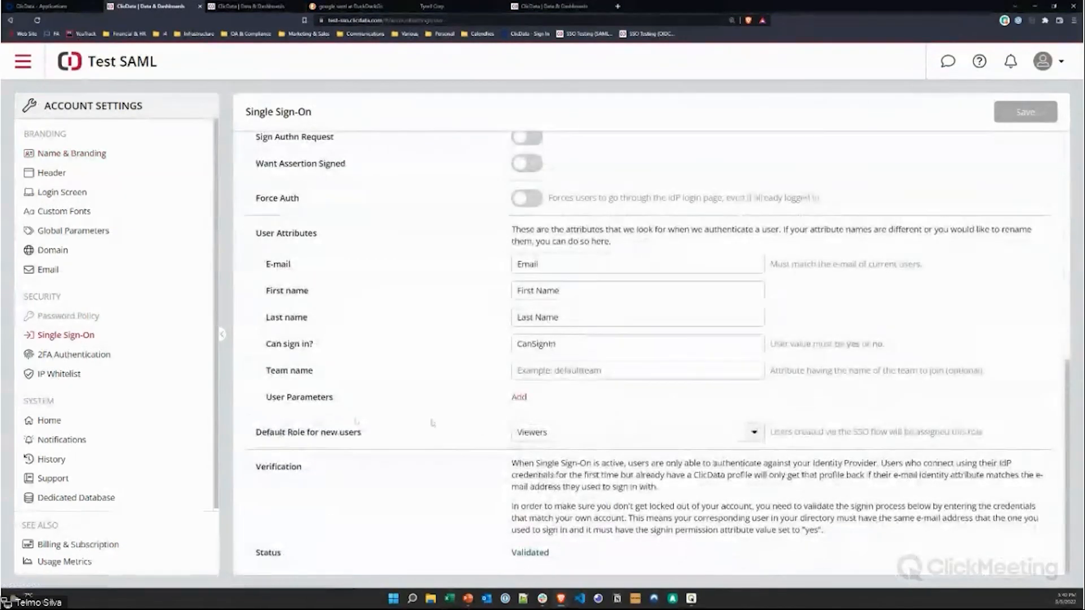
{"action": "left_click_drag", "start_coordinate": [267, 433], "coordinate": [446, 446]}
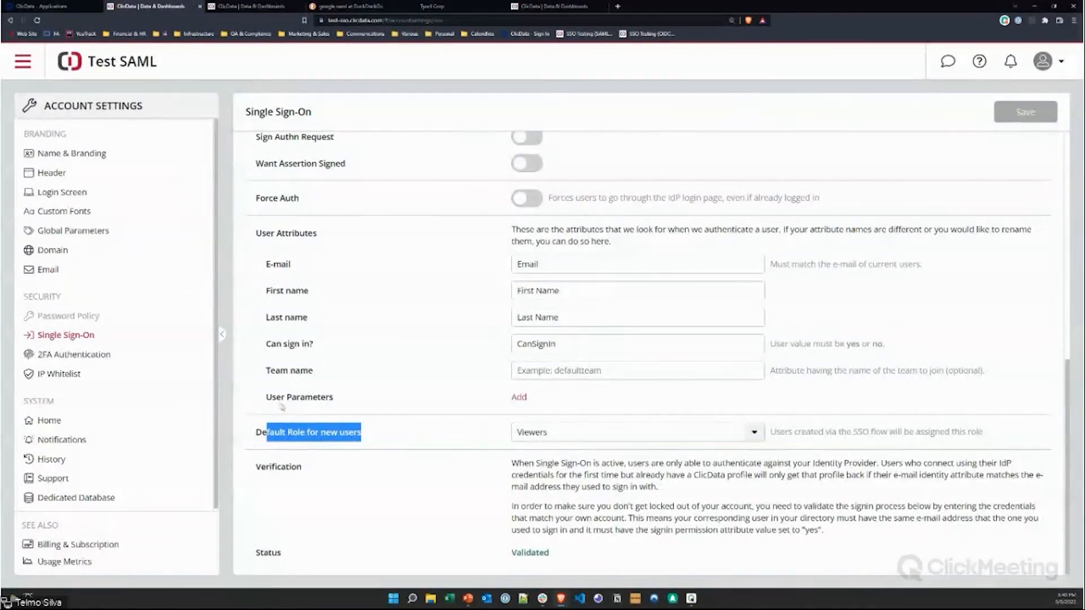
{"action": "left_click_drag", "start_coordinate": [273, 399], "coordinate": [339, 403]}
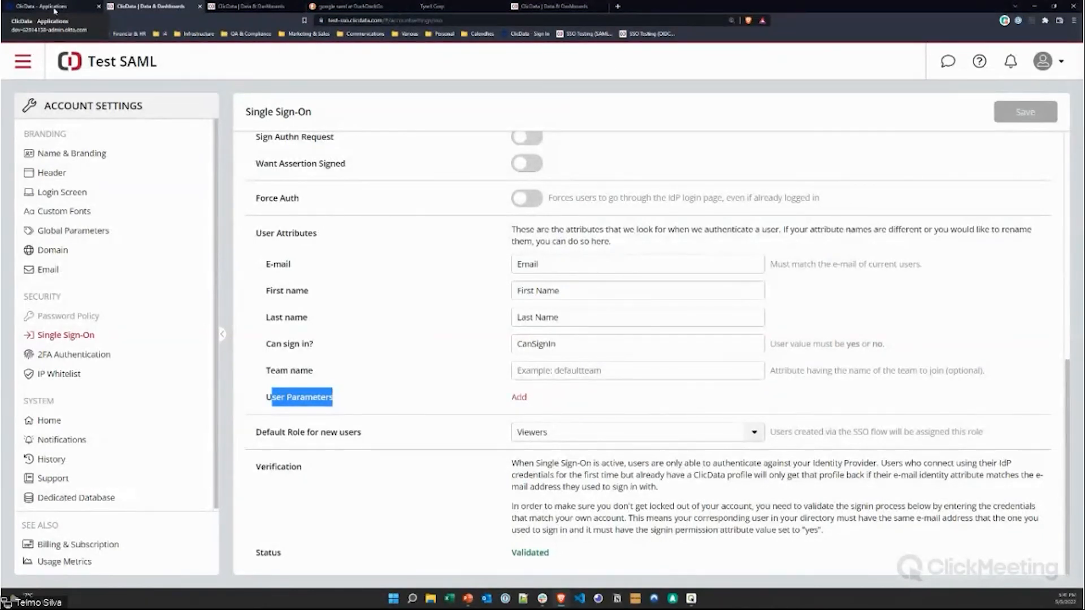
{"action": "left_click", "coordinate": [805, 321]}
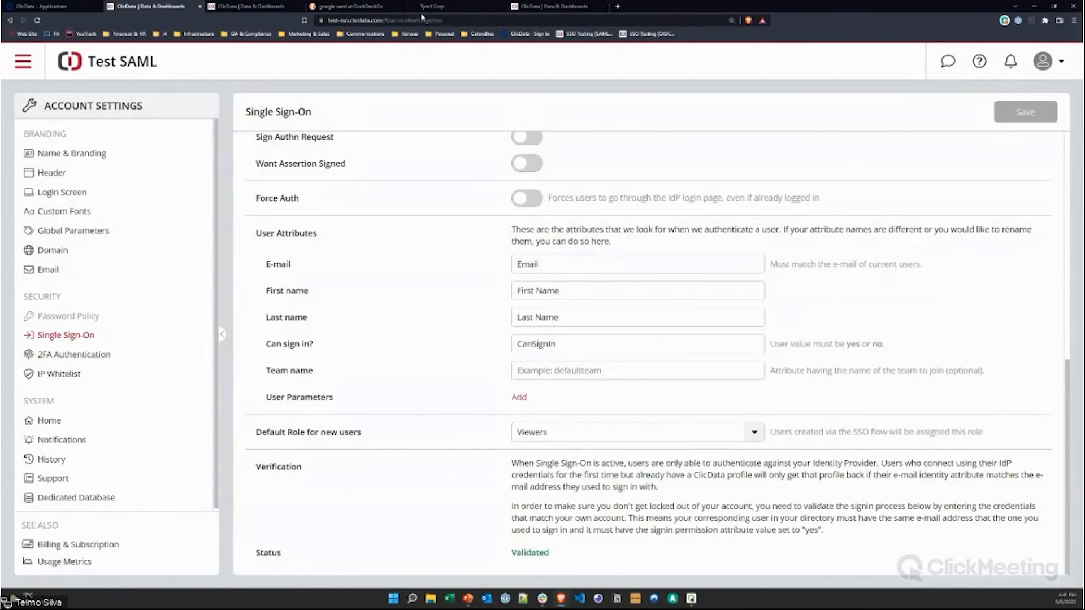
{"action": "left_click", "coordinate": [55, 7]}
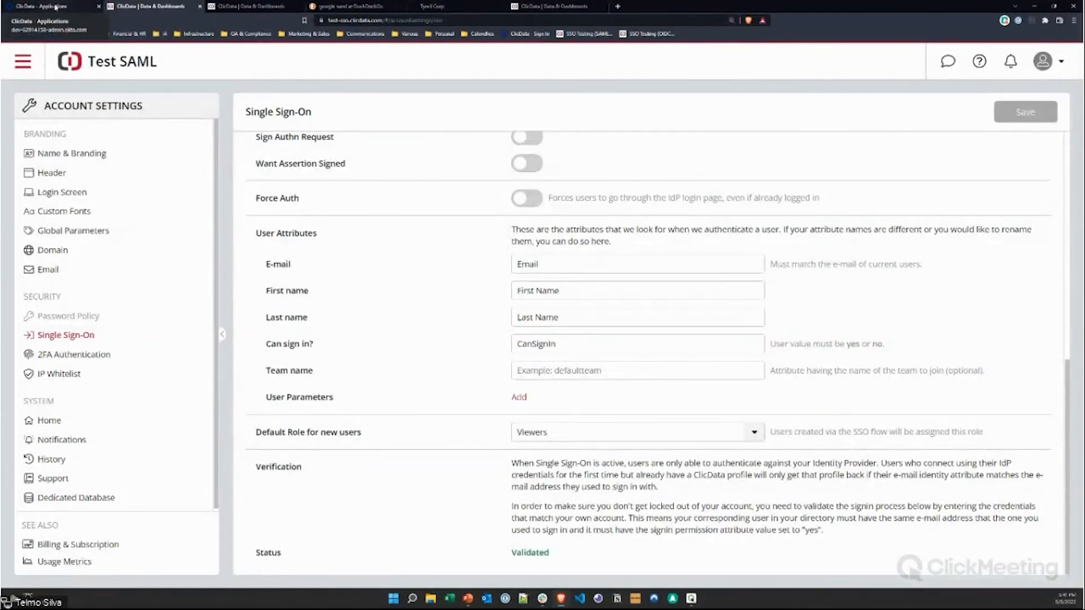